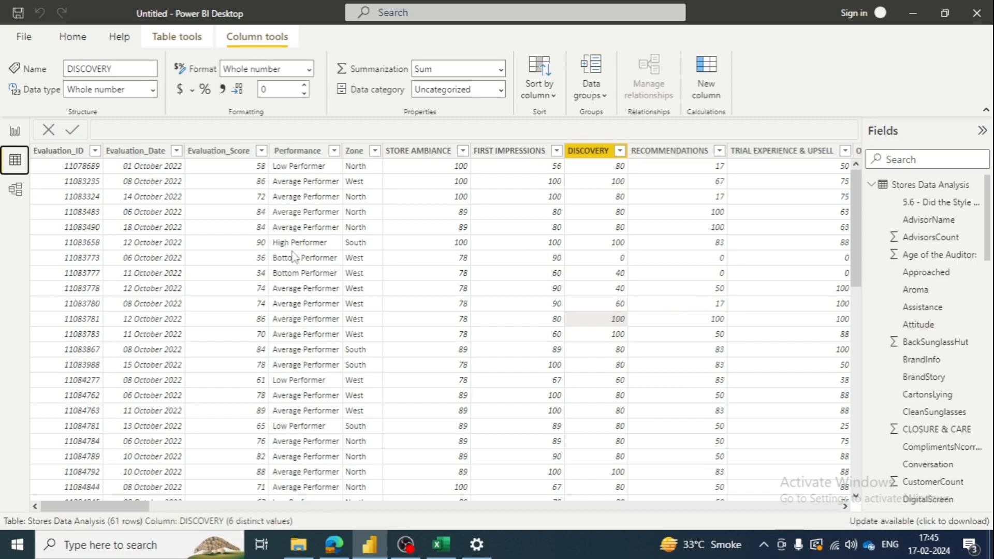
Step: Add a stacked column chart to the blank report page with the Zone field on its X-axis
click(23, 132)
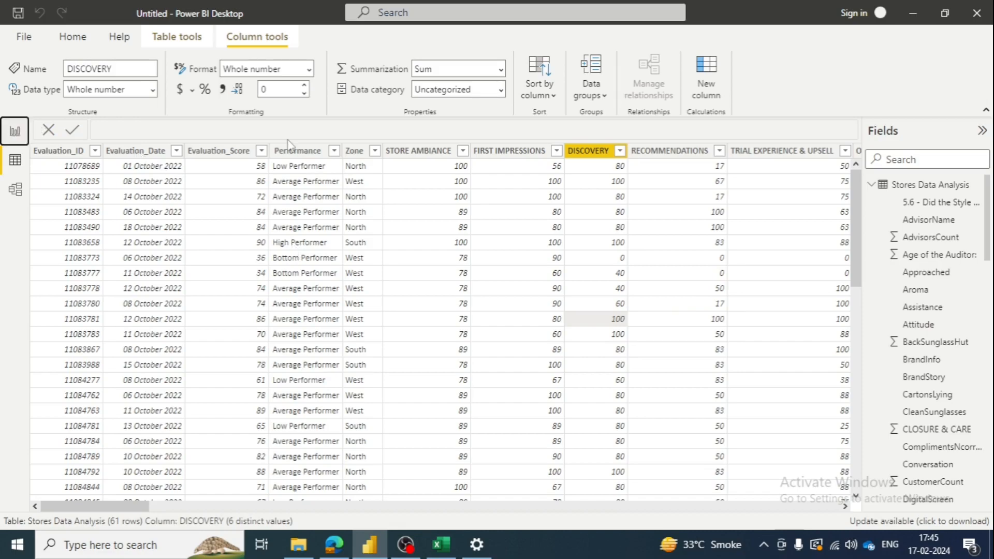
click(889, 164)
text(zone)
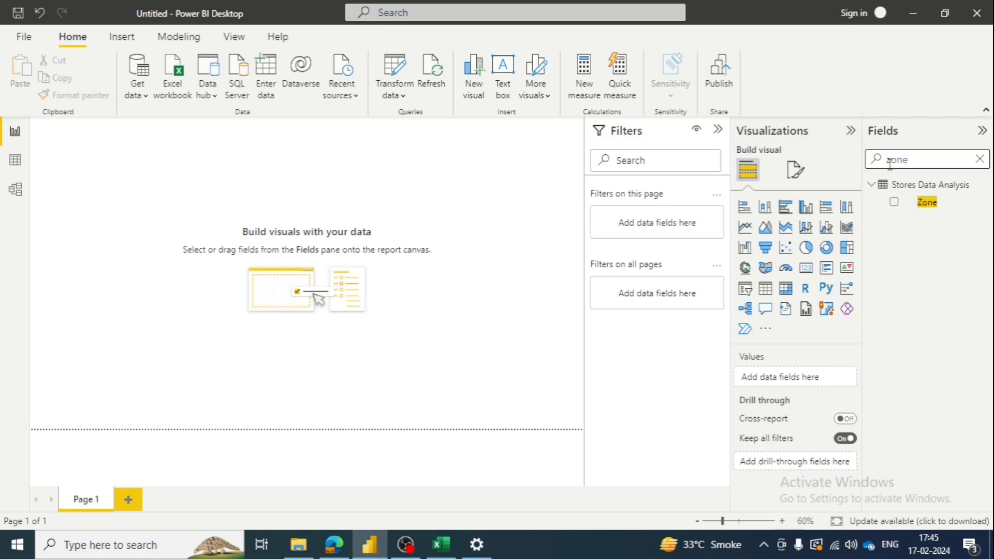
click(766, 207)
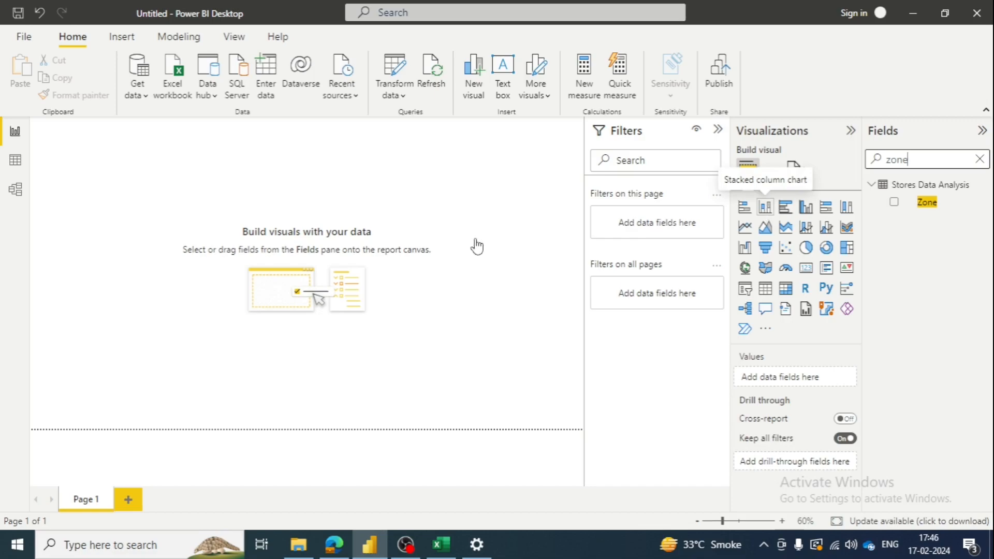
drag(156, 236, 220, 261)
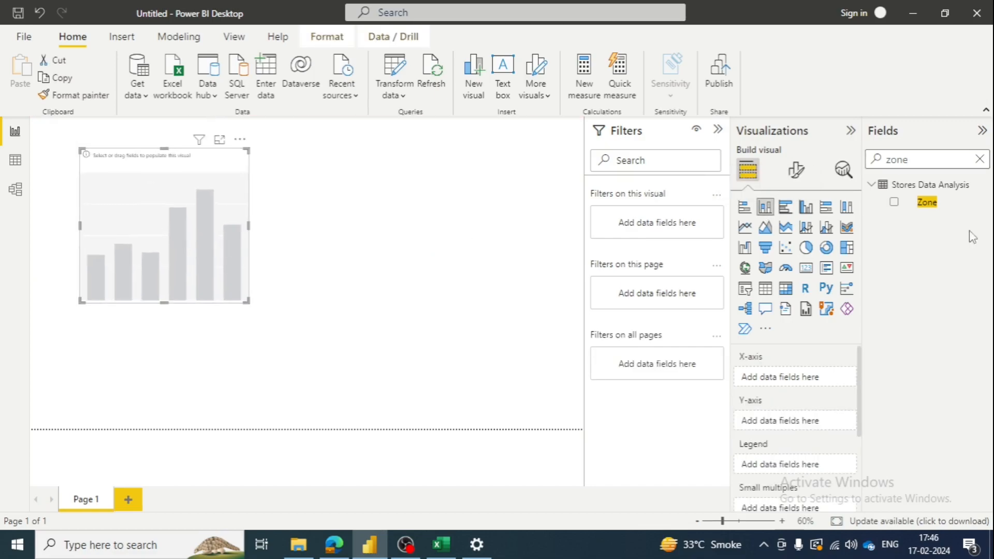
click(894, 205)
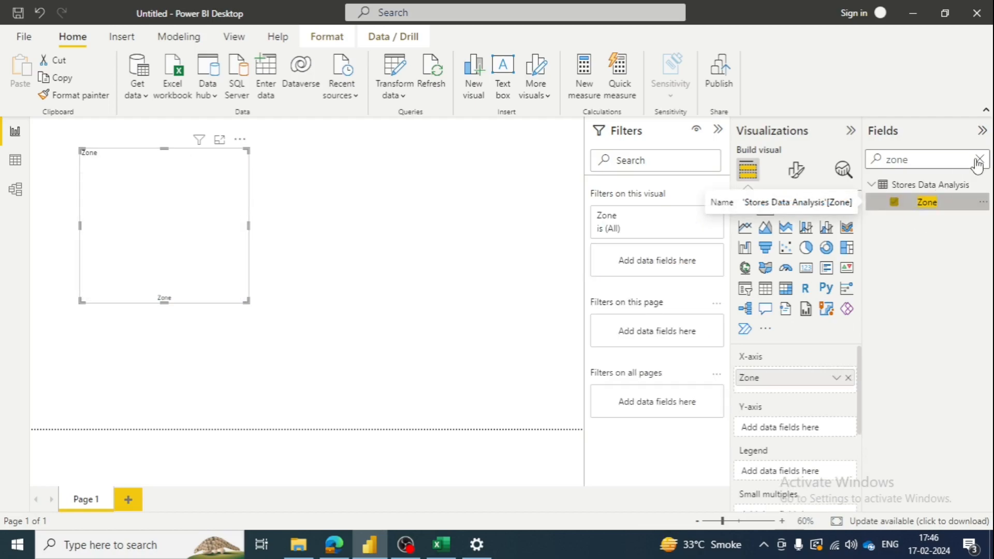
Step: Plot the count of Performance on the chart's Y-axis, leaving the legend empty, and enlarge the chart on the page
double_click(896, 160)
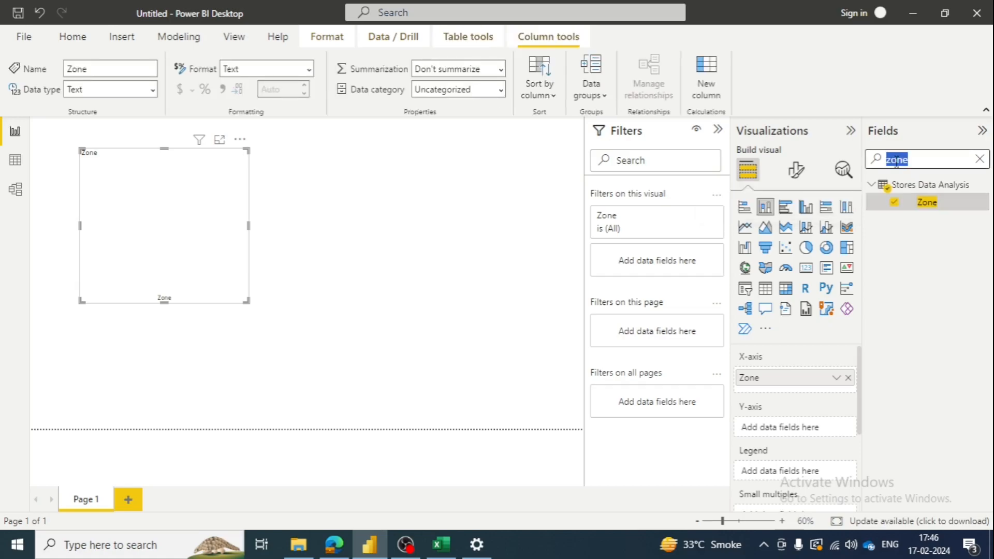
text(perfo)
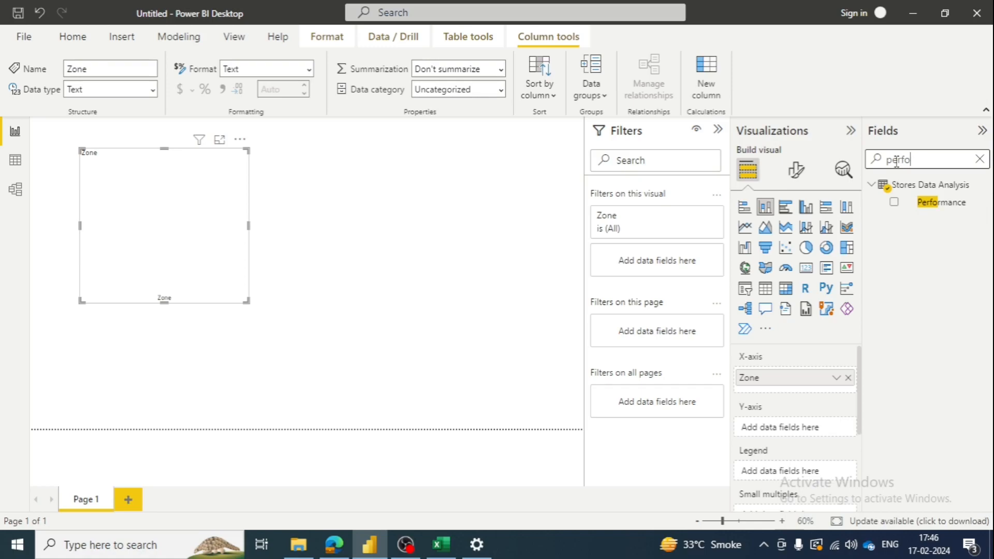
click(894, 203)
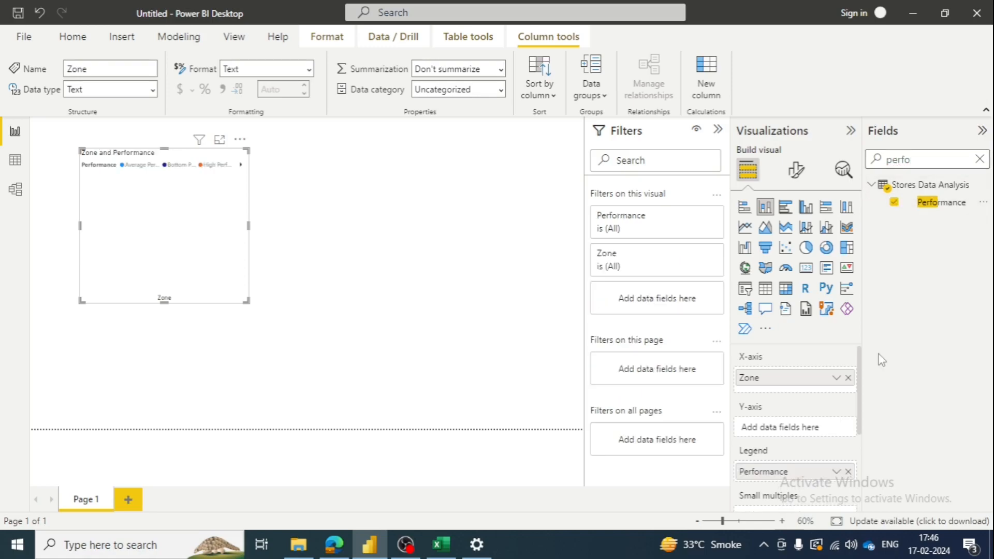
scroll(757, 414, down, 1)
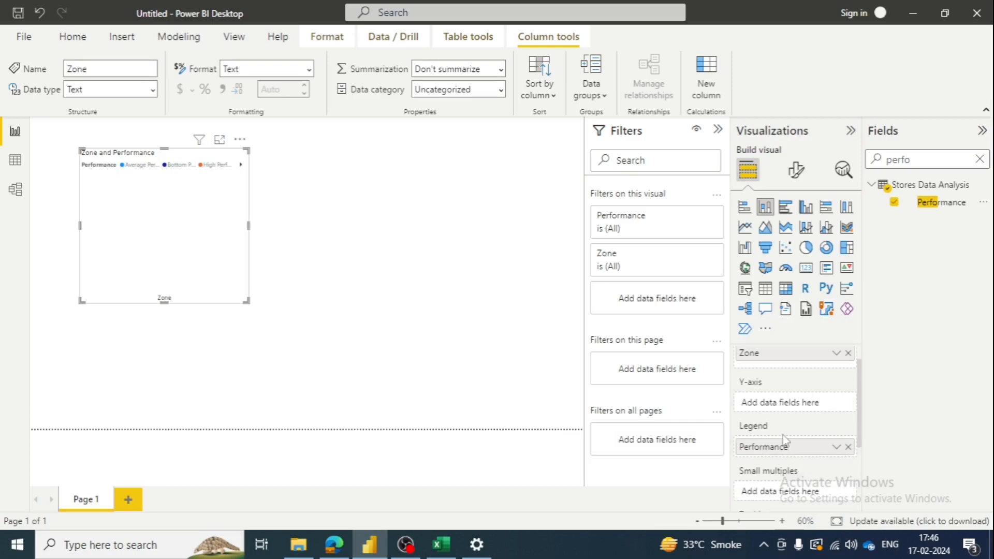
scroll(784, 440, up, 1)
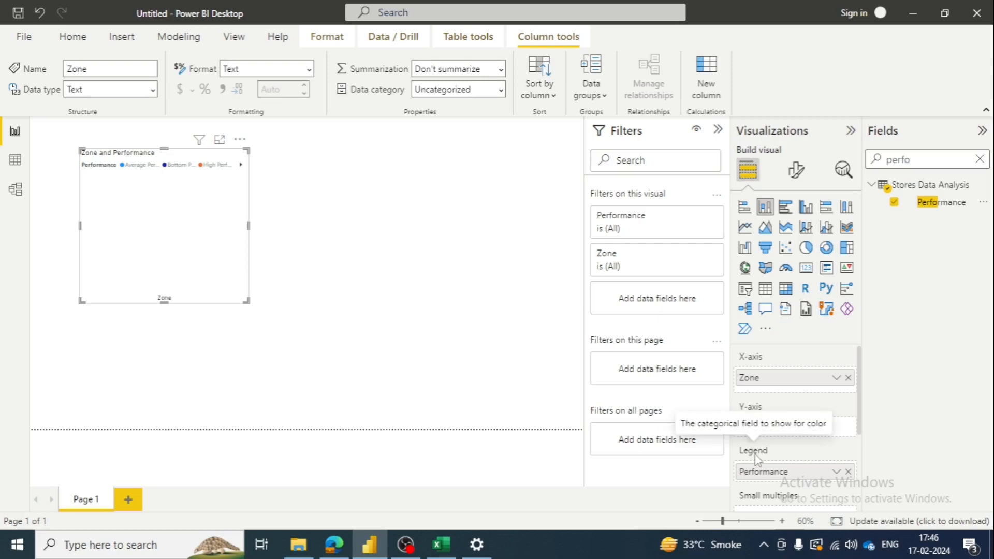
scroll(799, 456, down, 1)
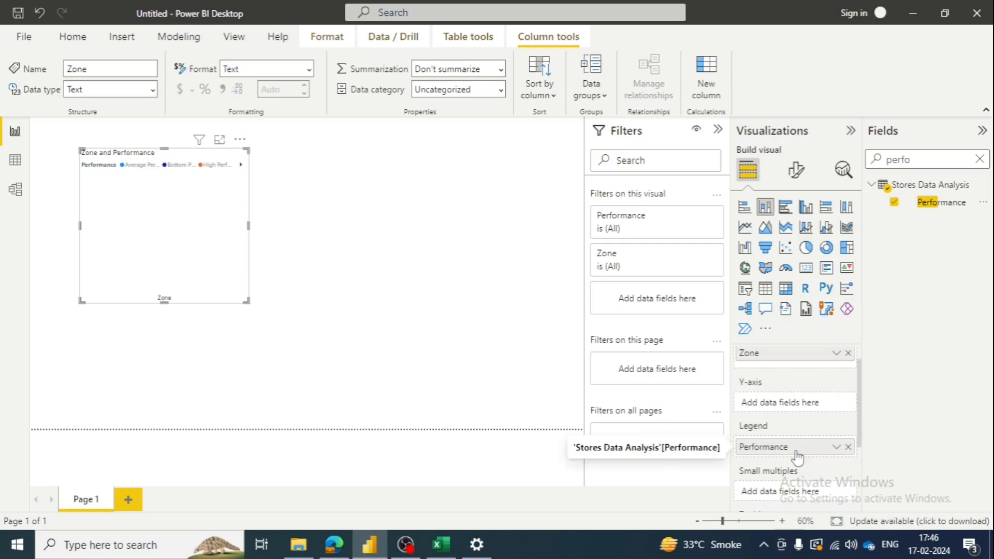
scroll(787, 455, up, 1)
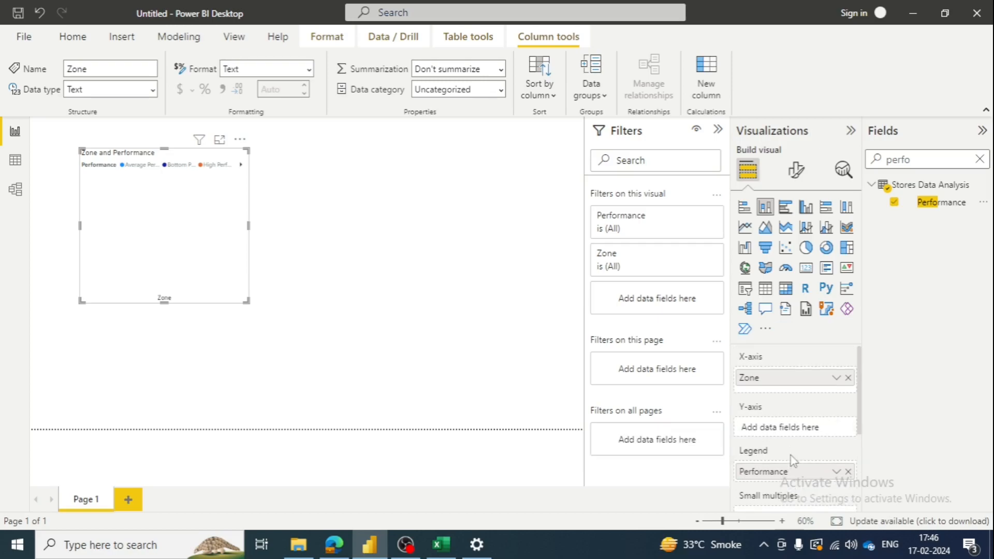
drag(784, 427, 783, 426)
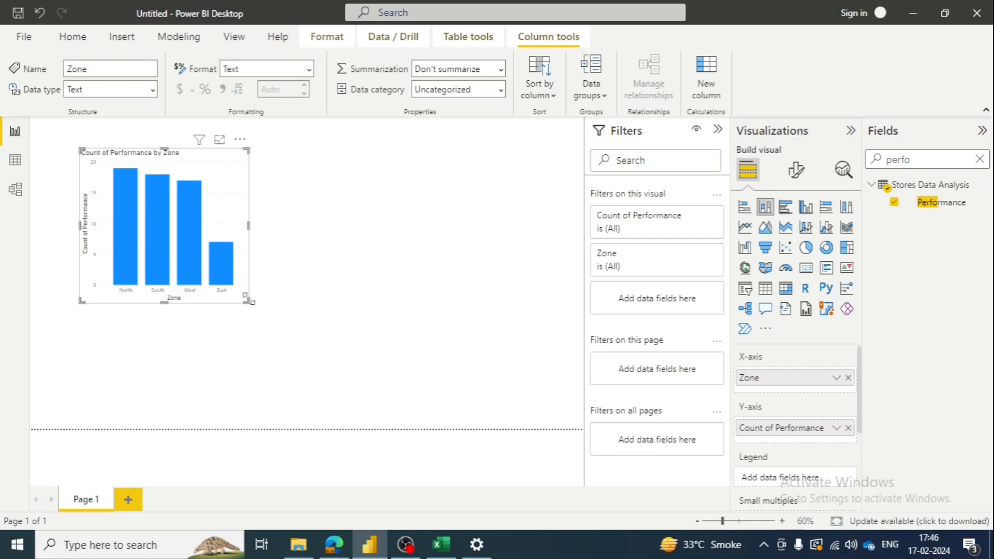
drag(279, 307, 420, 347)
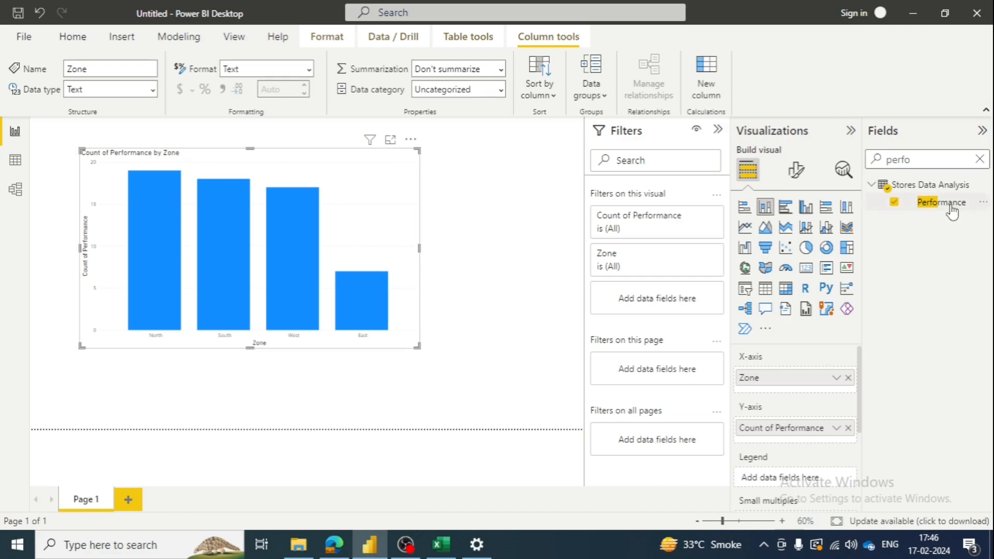
Step: Find the Zone field and assign it to the chart's Legend so each zone's column gets its own colour
mouse_move(941, 202)
mouse_down()
mouse_move(788, 483)
mouse_move(943, 195)
mouse_up()
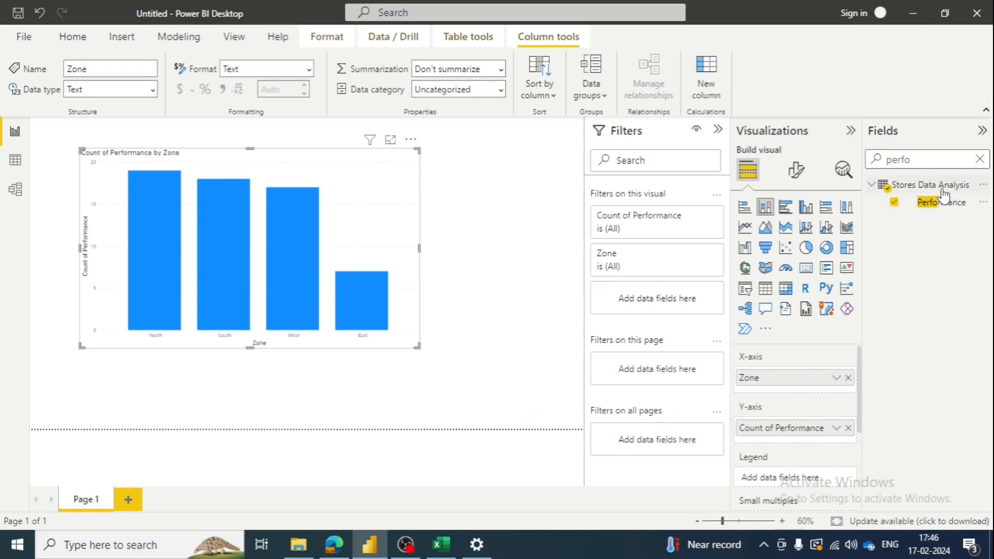
double_click(914, 160)
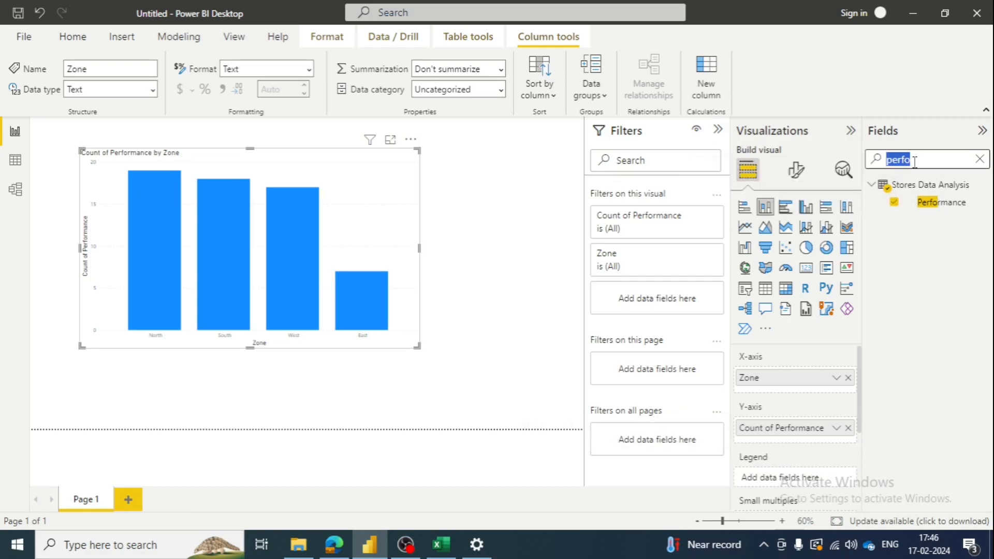
key(BackSpace)
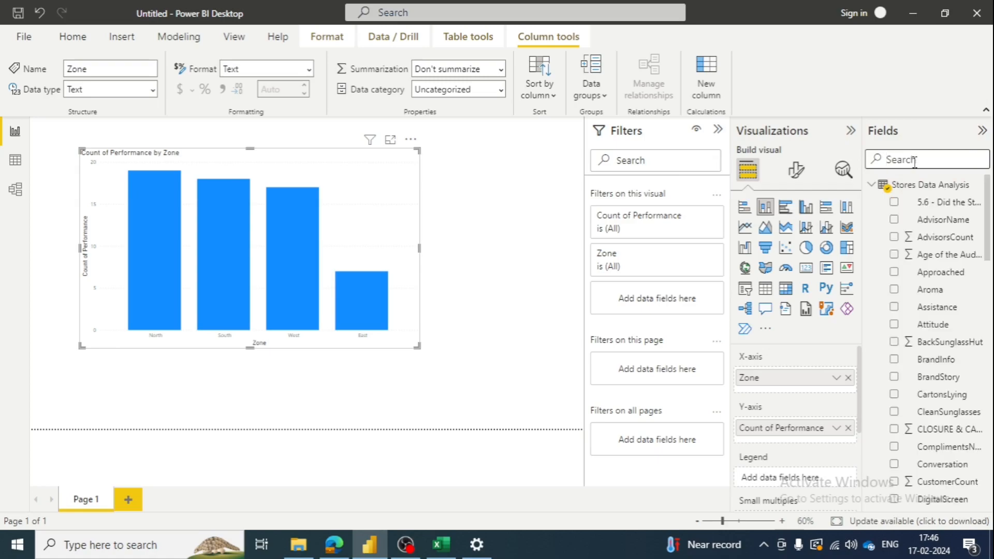
text(zone)
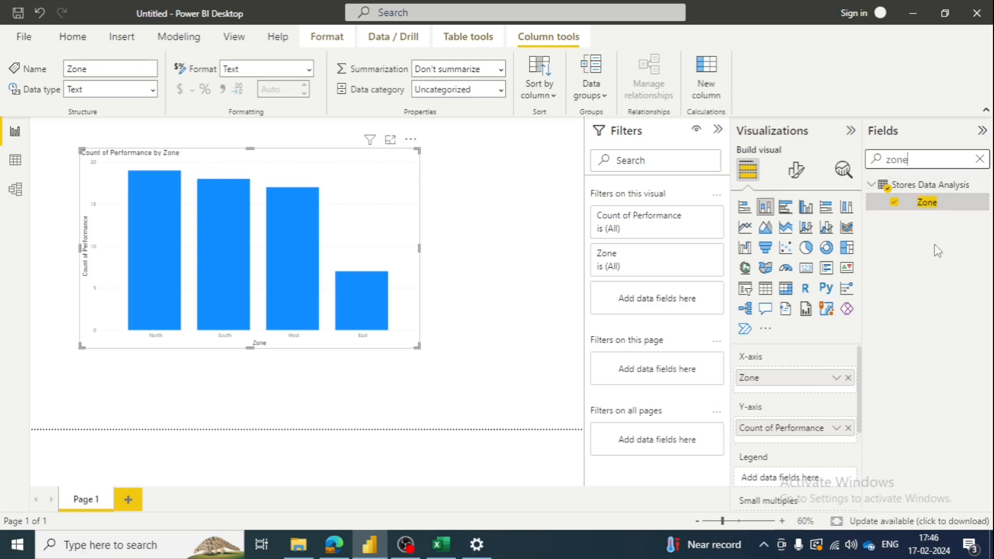
drag(919, 208, 780, 483)
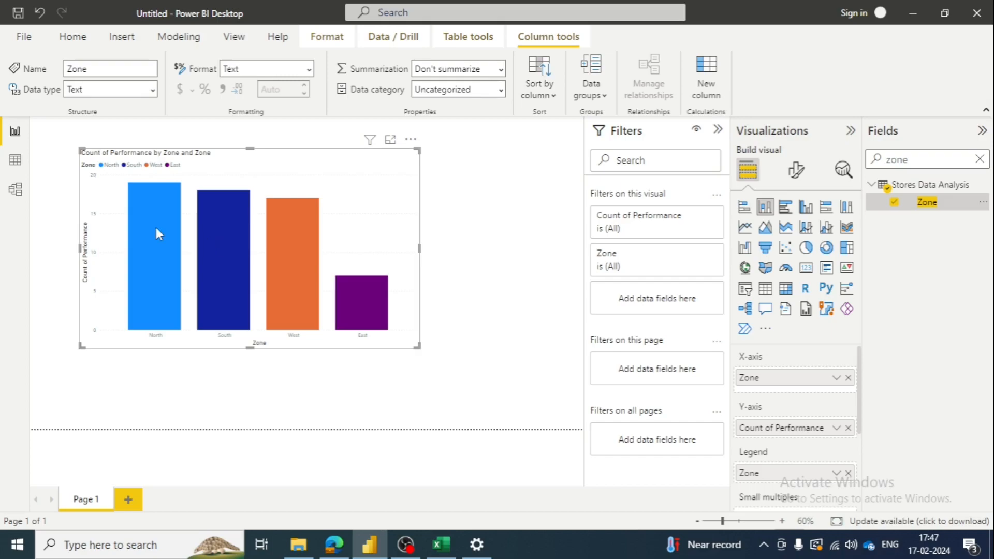
Step: Inspect the per-zone counts in the chart and review the Performance and Zone columns in the data table
mouse_move(158, 233)
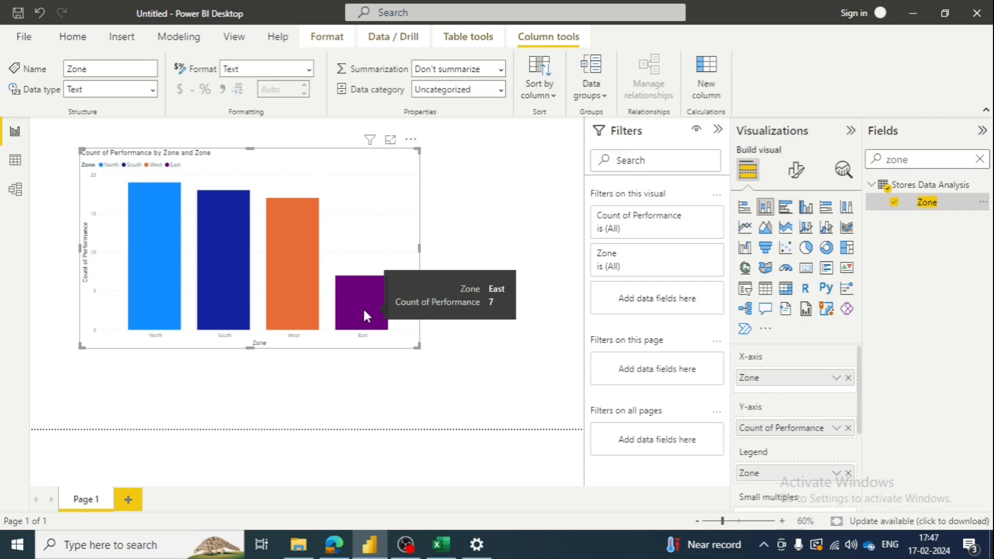
click(15, 160)
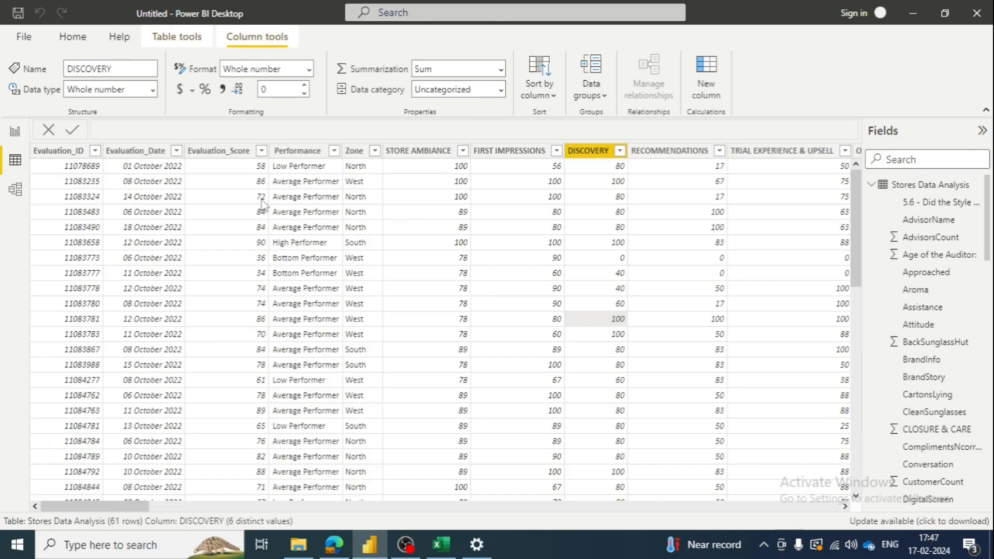
key(Tab)
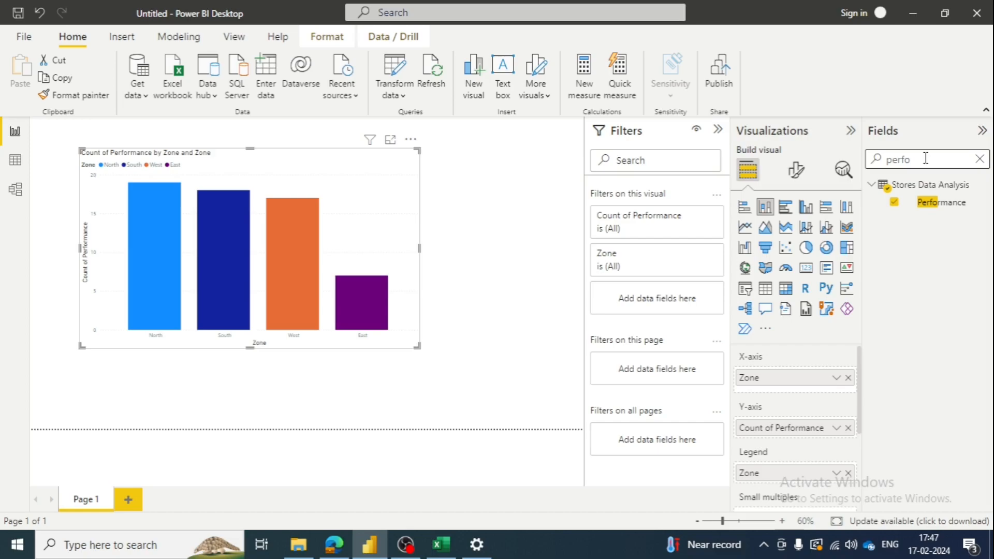
Step: Add Performance as a filter on this page and restrict it to High Performer
drag(940, 202, 656, 368)
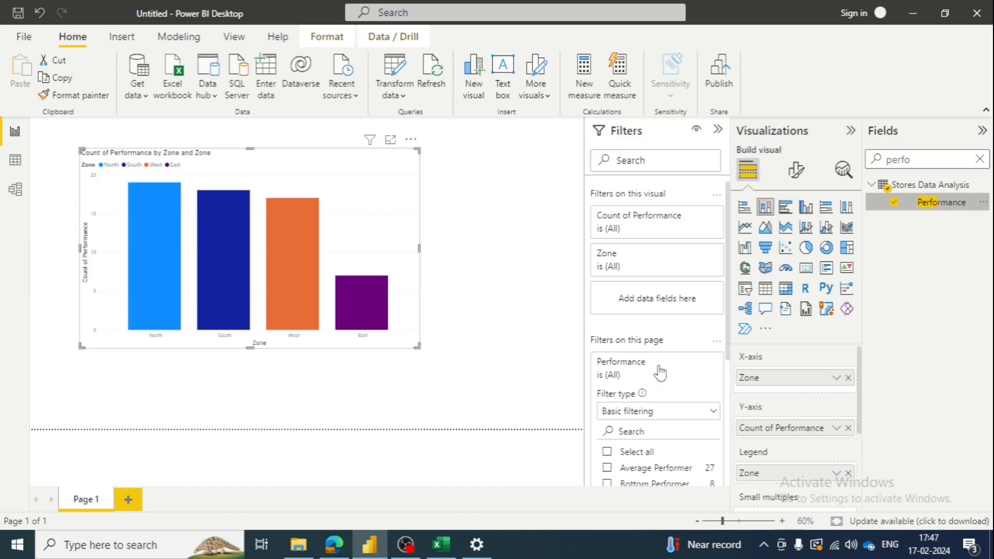
scroll(674, 440, down, 3)
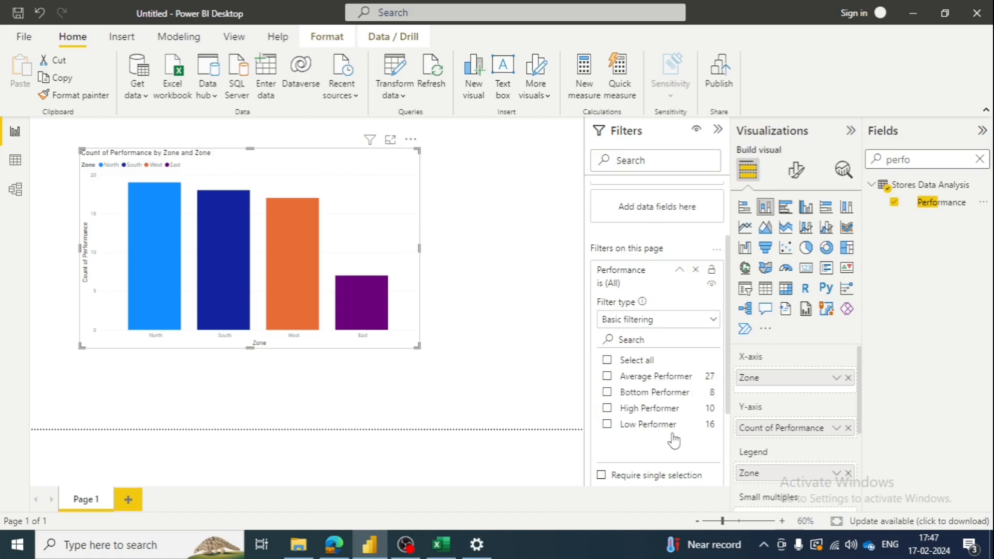
click(607, 408)
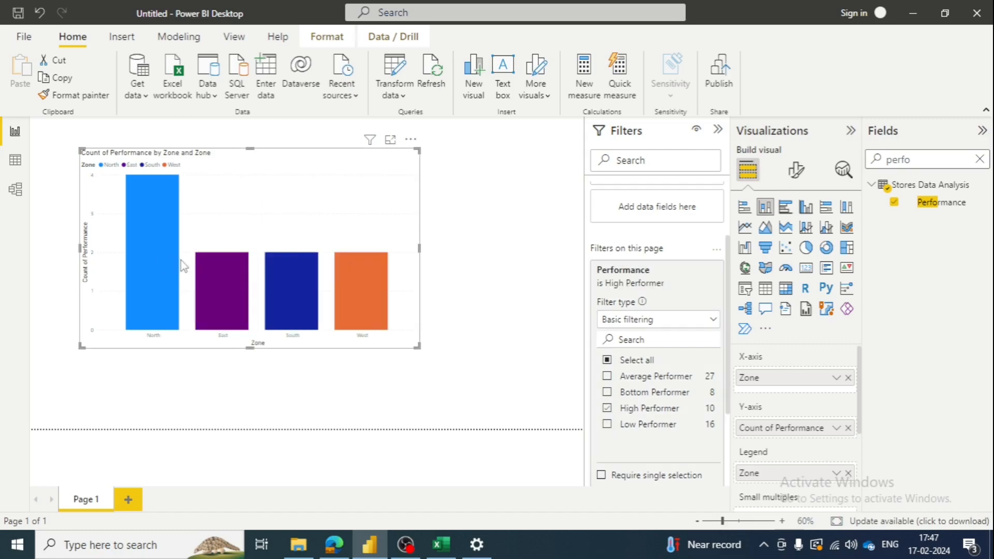
mouse_move(162, 261)
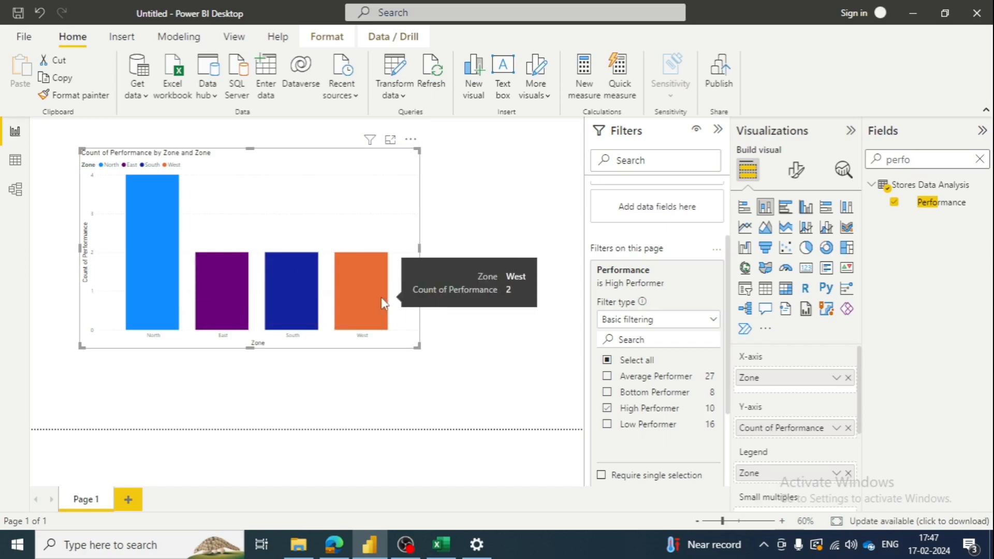
Step: Switch the page's Performance filter from High Performer to Average Performer and check each zone's count
click(607, 409)
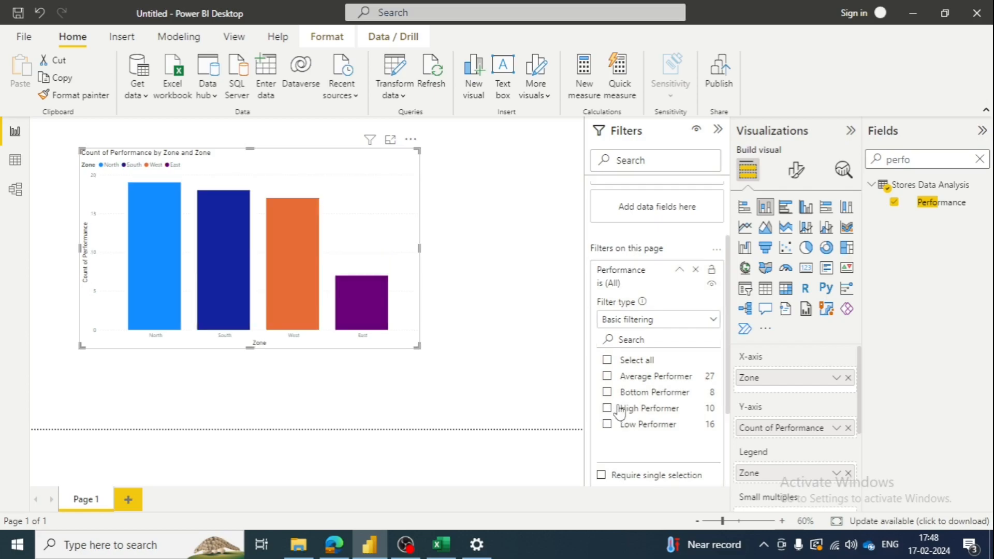
click(607, 376)
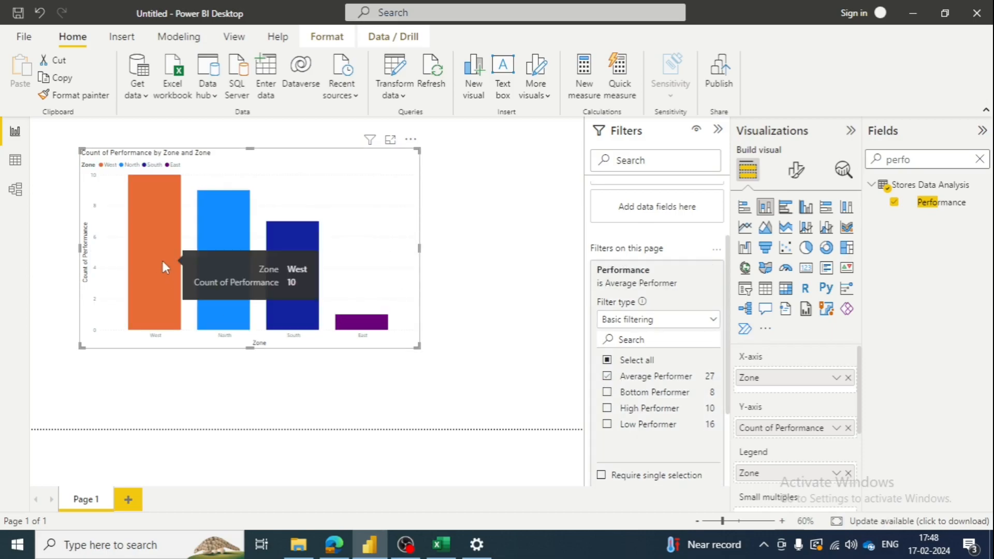
mouse_move(204, 262)
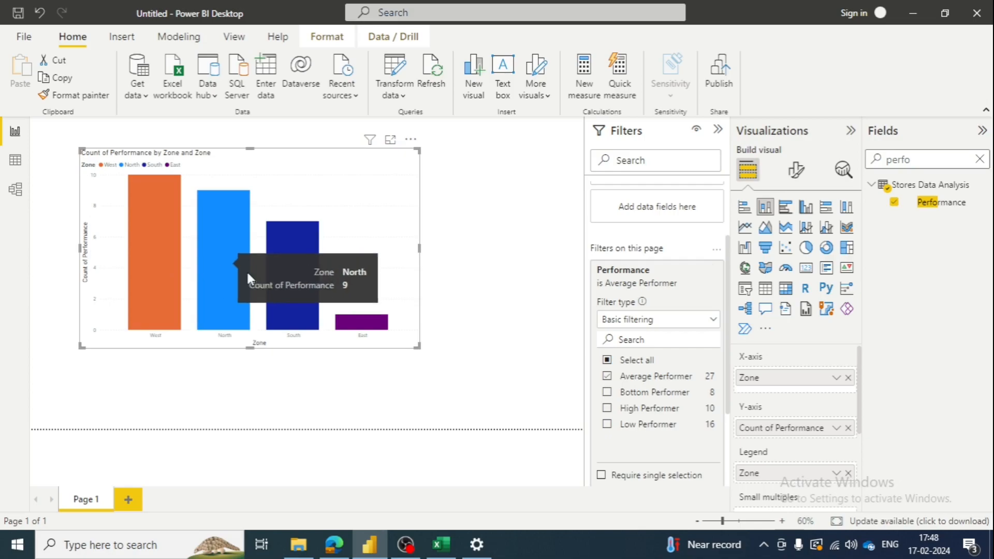
mouse_move(361, 327)
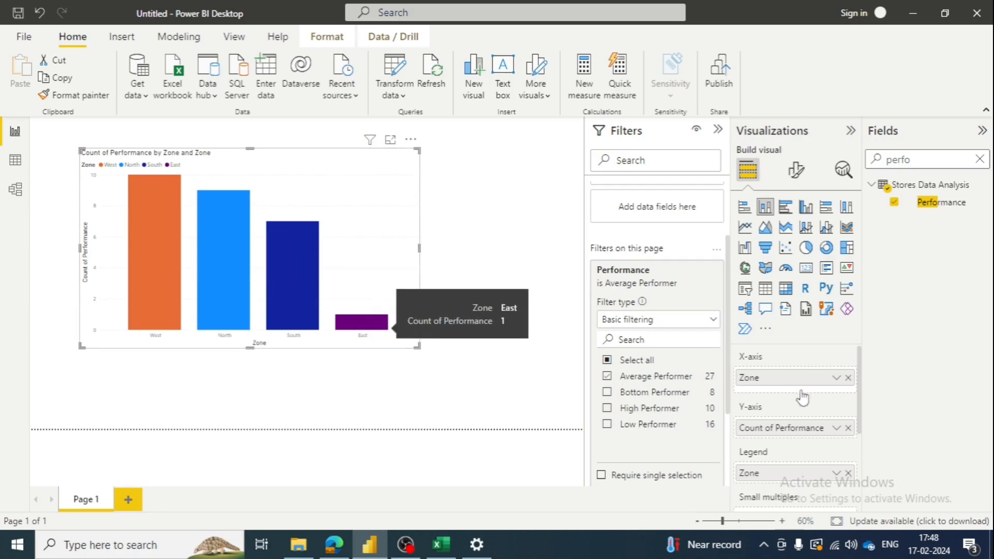
Step: Switch the page's Performance filter from Average Performer to Bottom Performer and check each zone's count
click(608, 378)
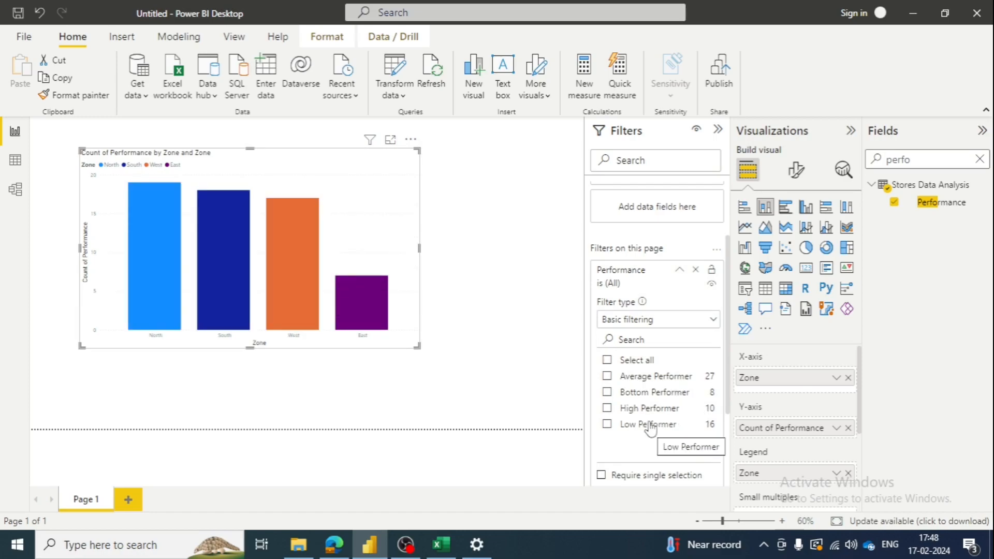
click(618, 395)
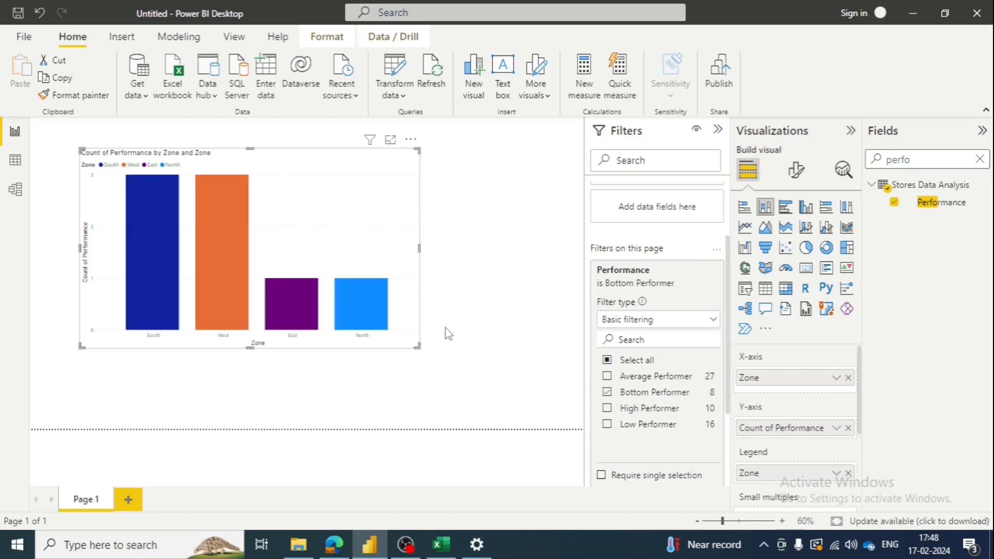
mouse_move(162, 233)
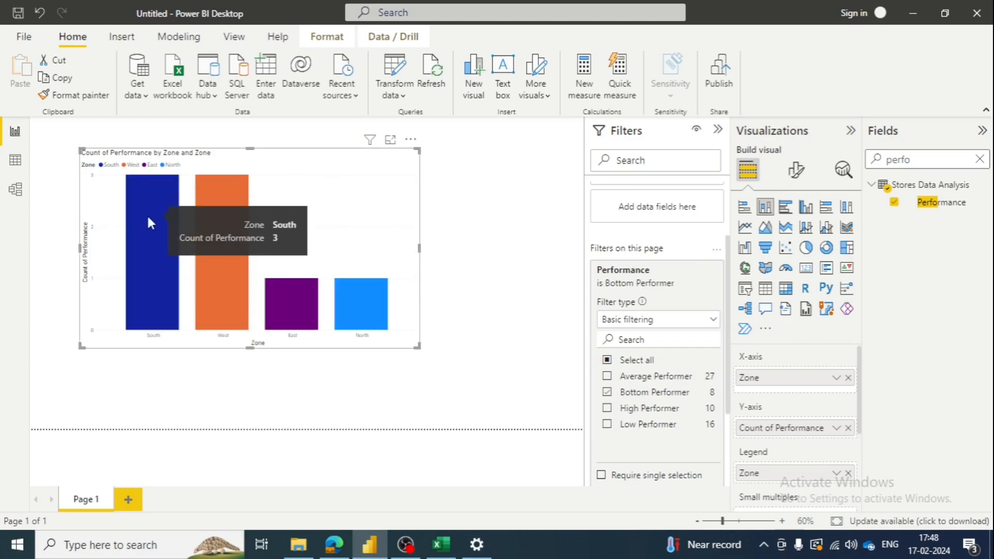
mouse_move(234, 204)
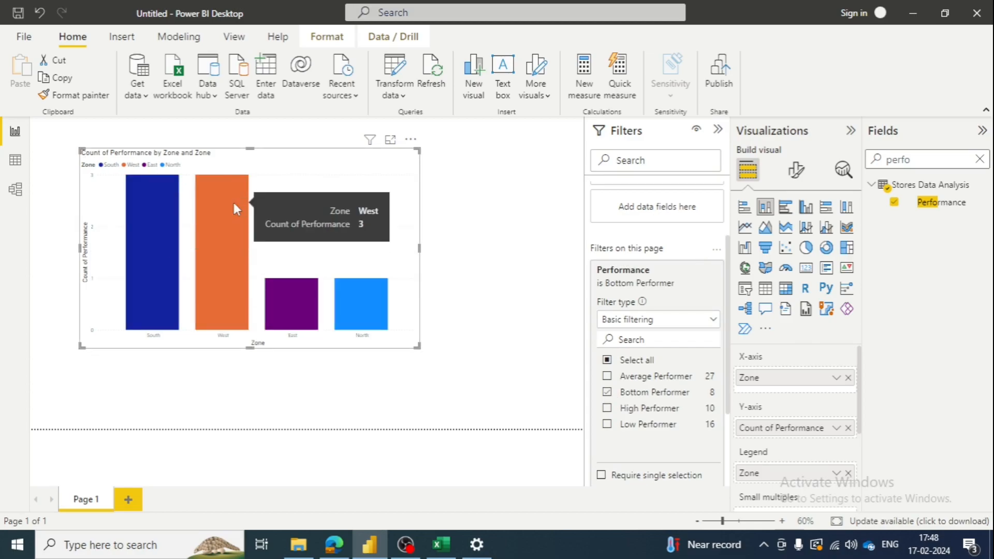
mouse_move(351, 314)
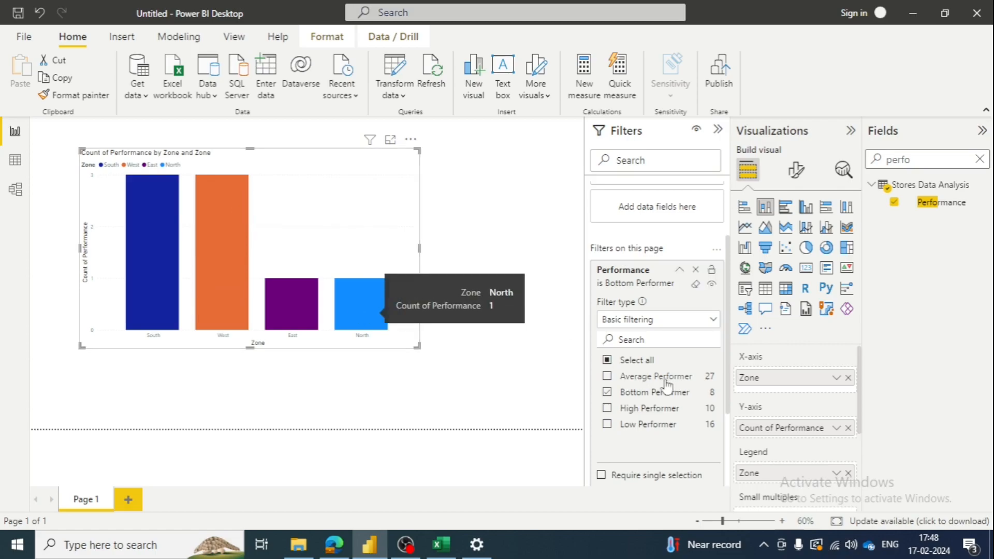
Step: Set the page's Performance filter to Low Performer and check each zone's count, repeating the comparison with High Performer
click(607, 394)
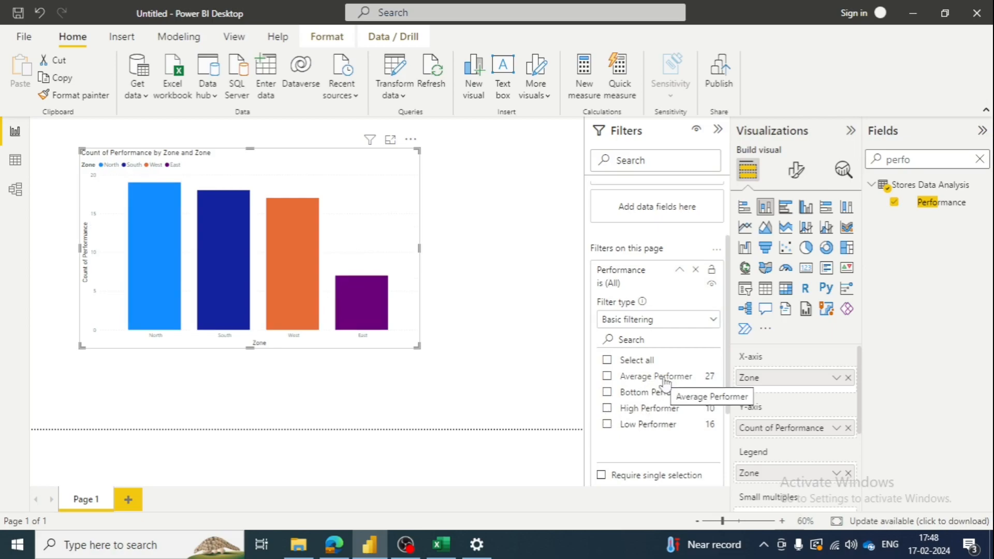
click(607, 424)
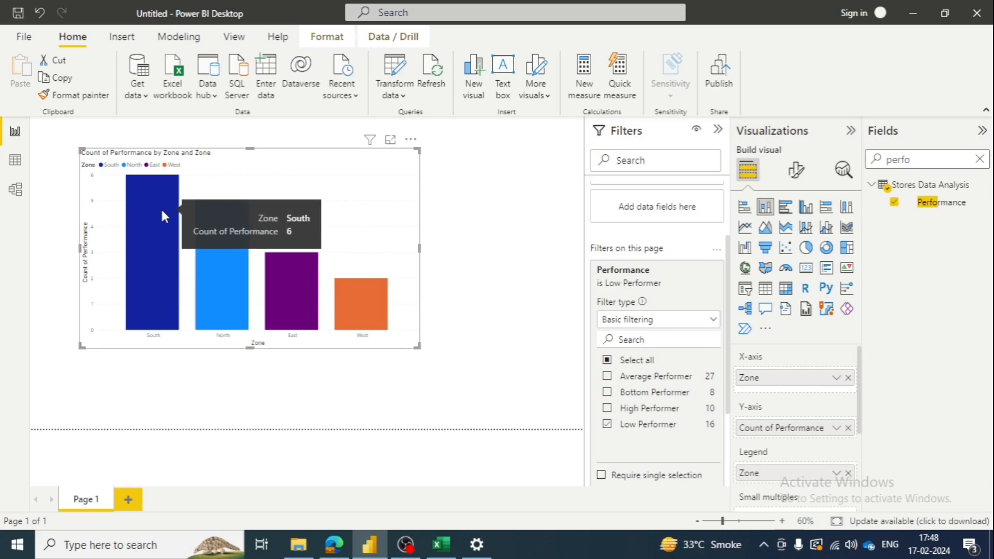
click(608, 425)
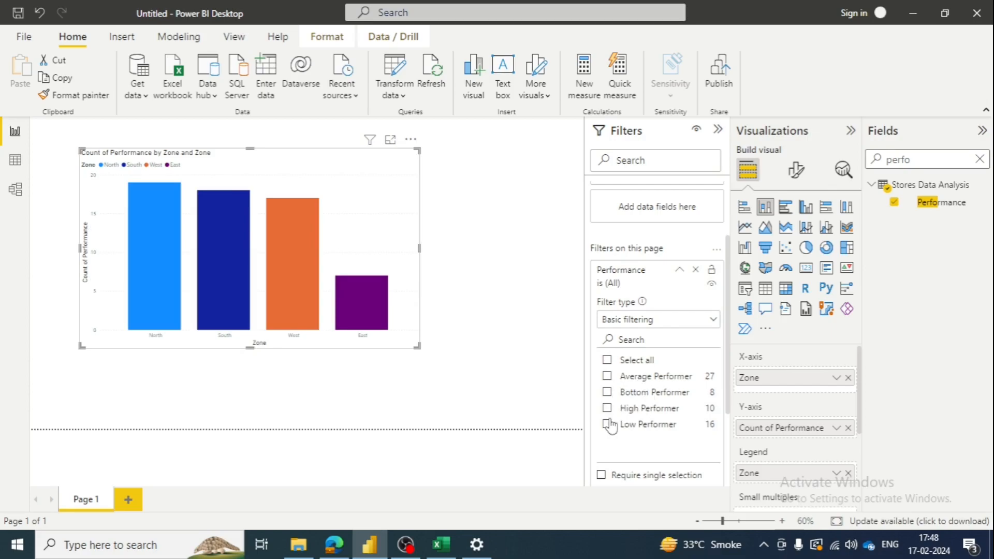
click(608, 409)
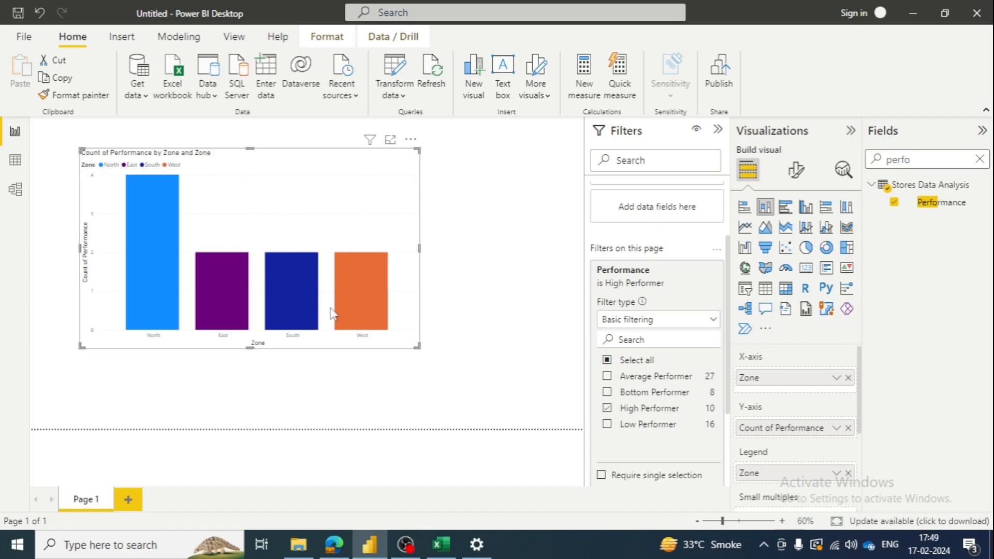
Step: Enlarge the column chart and replace Zone with Performance as its legend field
click(422, 351)
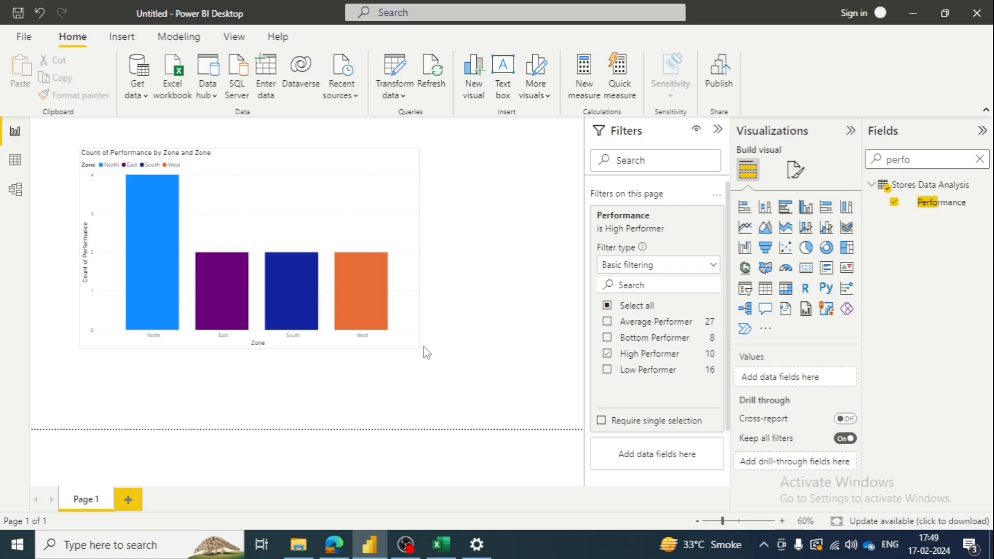
click(419, 347)
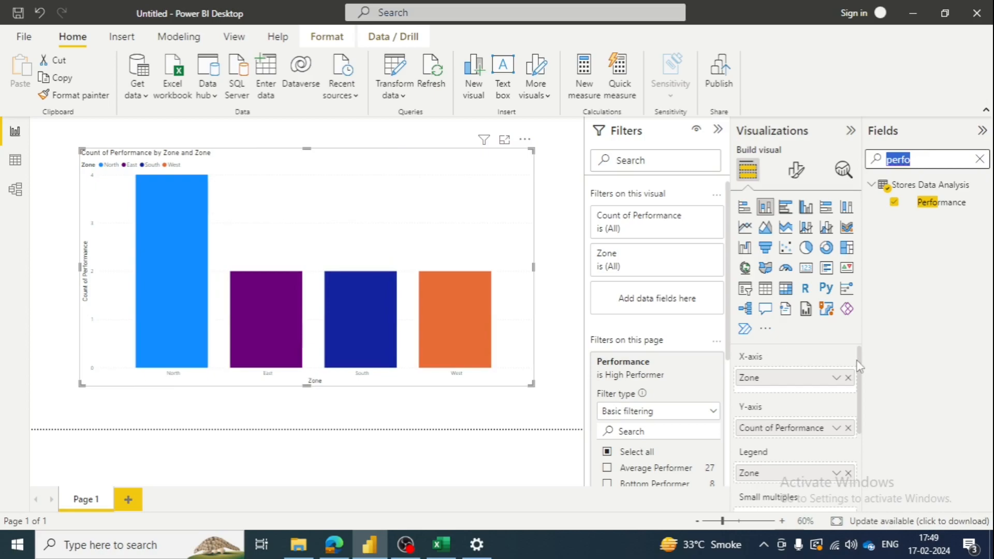
scroll(860, 366, down, 1)
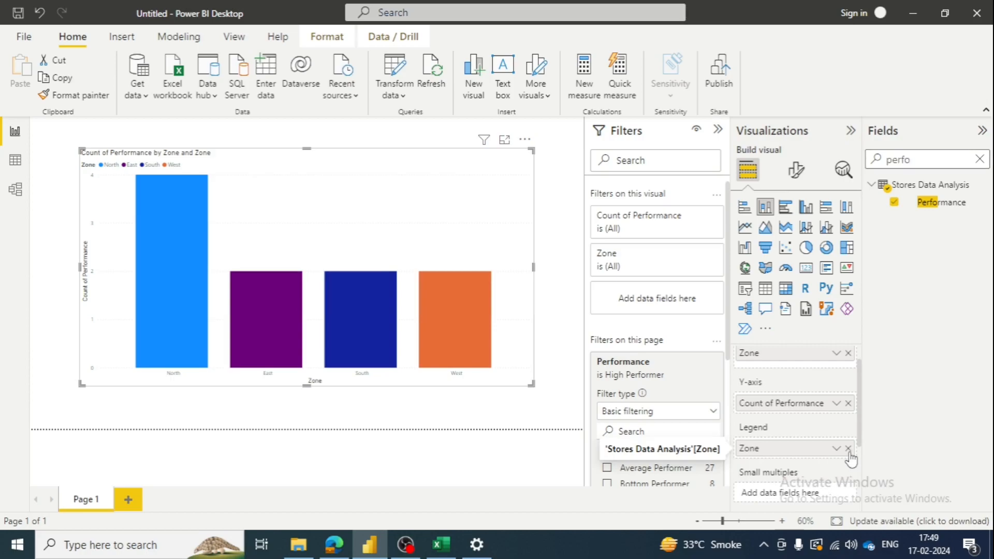
click(848, 449)
drag(941, 202, 807, 452)
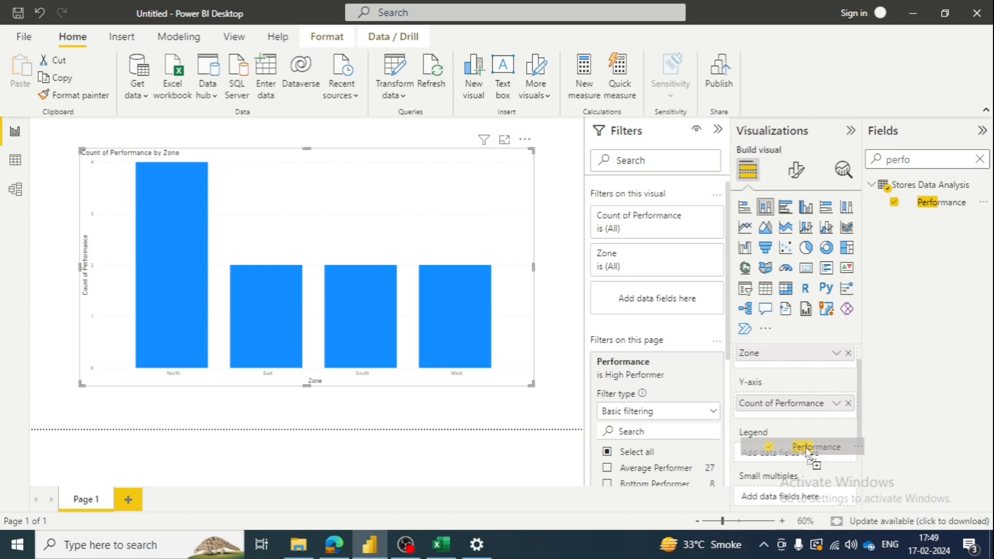
drag(807, 453, 792, 458)
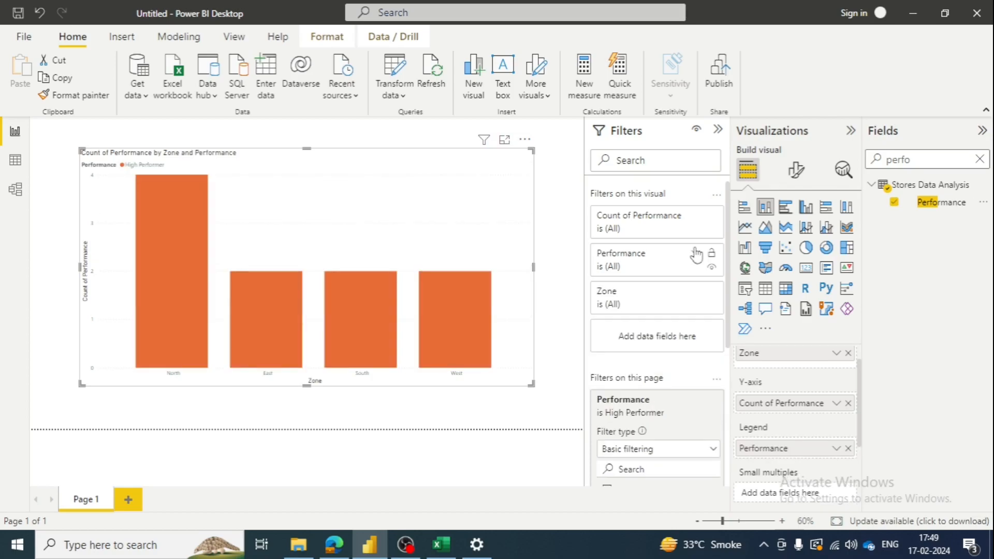
Step: Include all categories in the page's Performance filter and enlarge the stacked chart to fill more of the page
scroll(699, 396, down, 2)
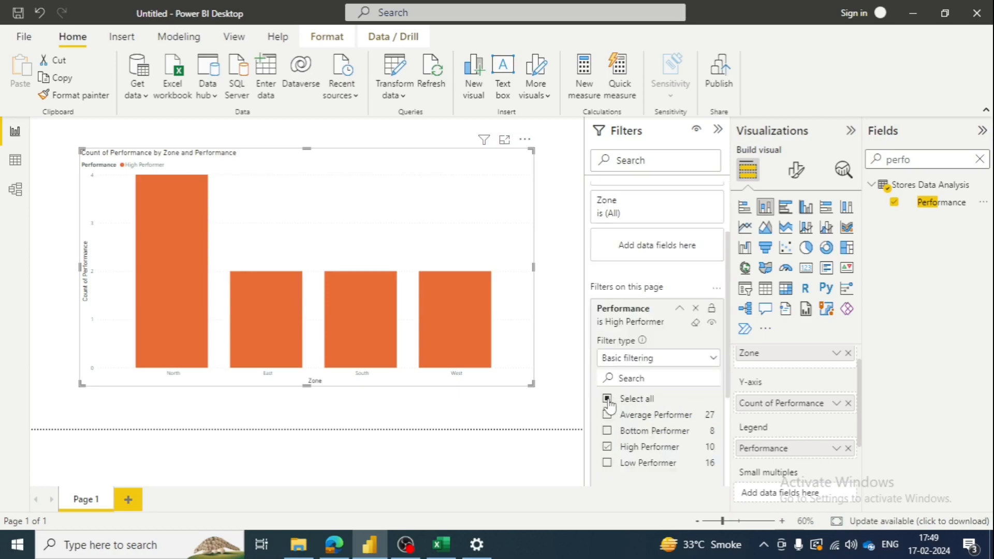
click(607, 399)
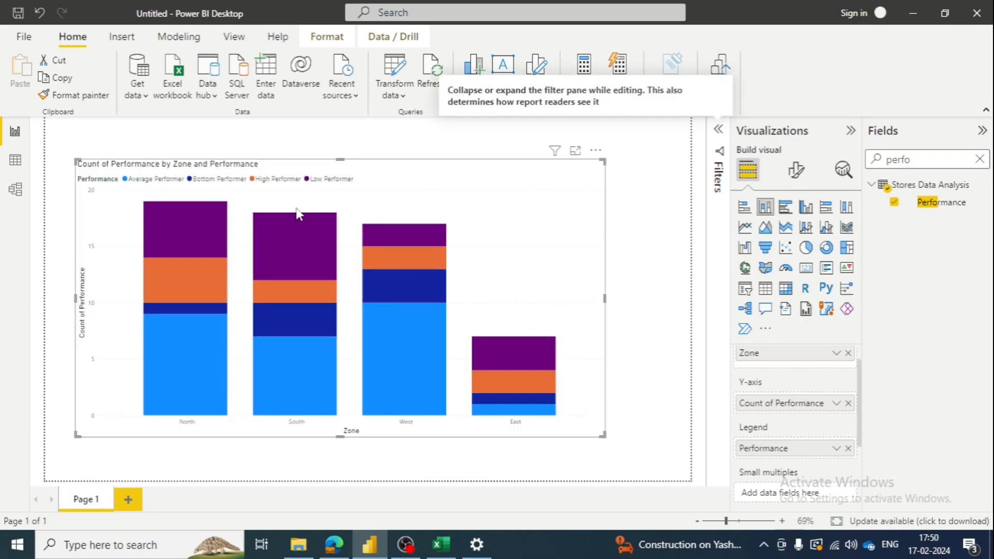
drag(77, 160, 70, 140)
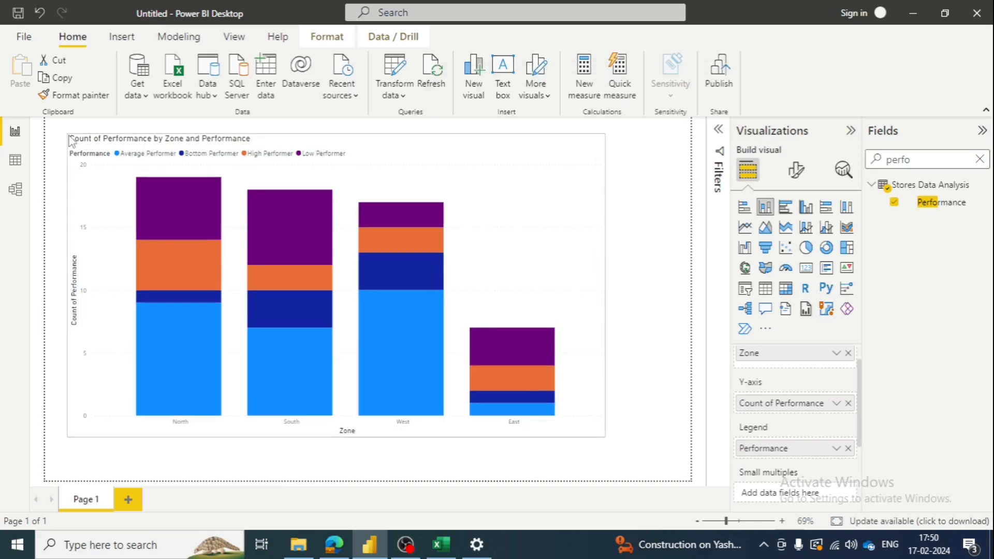
Step: Highlight the Low, High, Bottom and Average Performer segments in turn through the chart's legend, comparing zones, and clear the highlighting
click(326, 160)
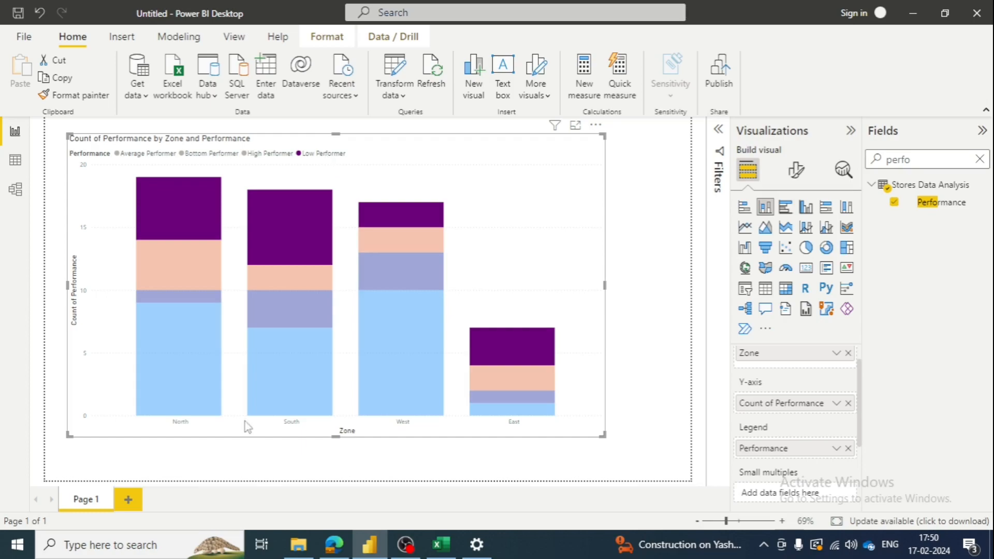
click(261, 154)
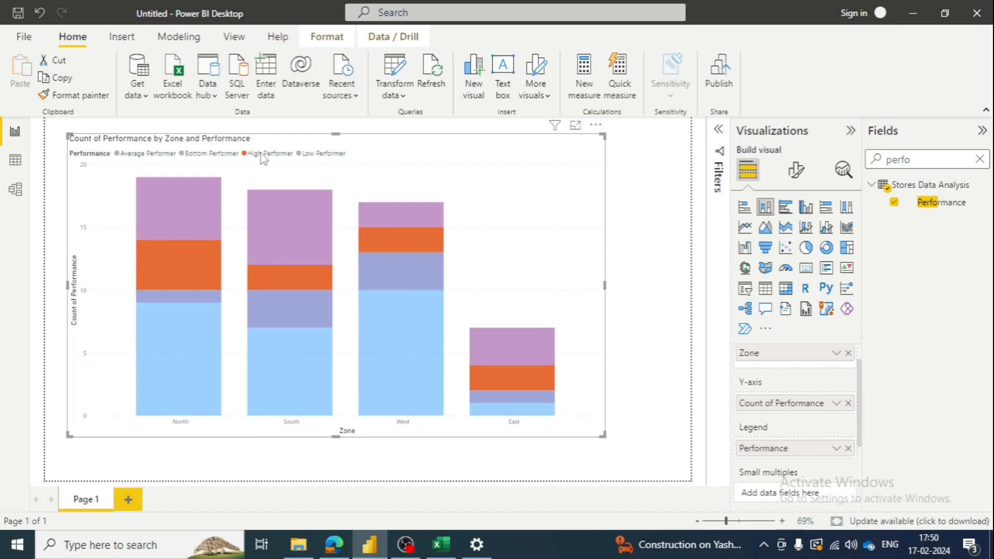
click(217, 154)
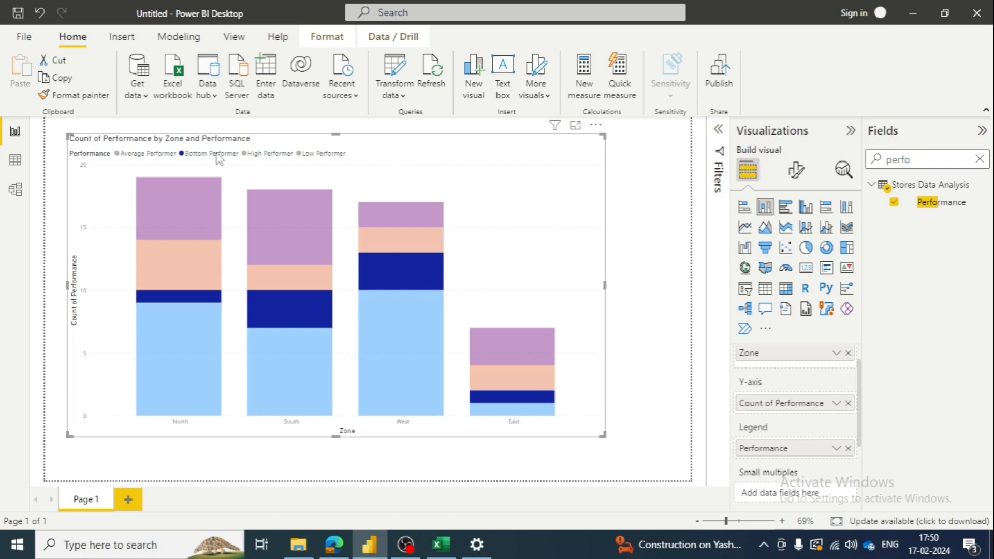
click(131, 154)
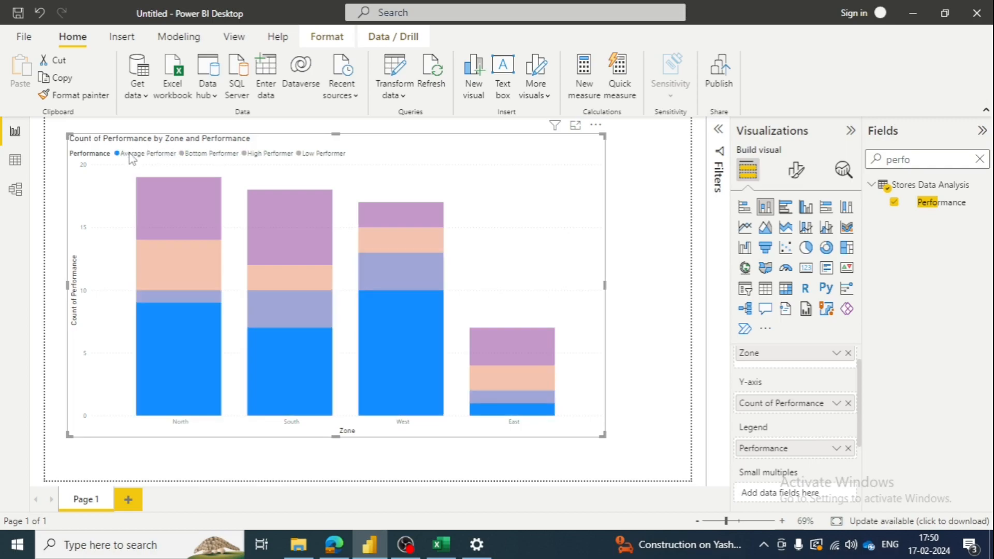
click(436, 165)
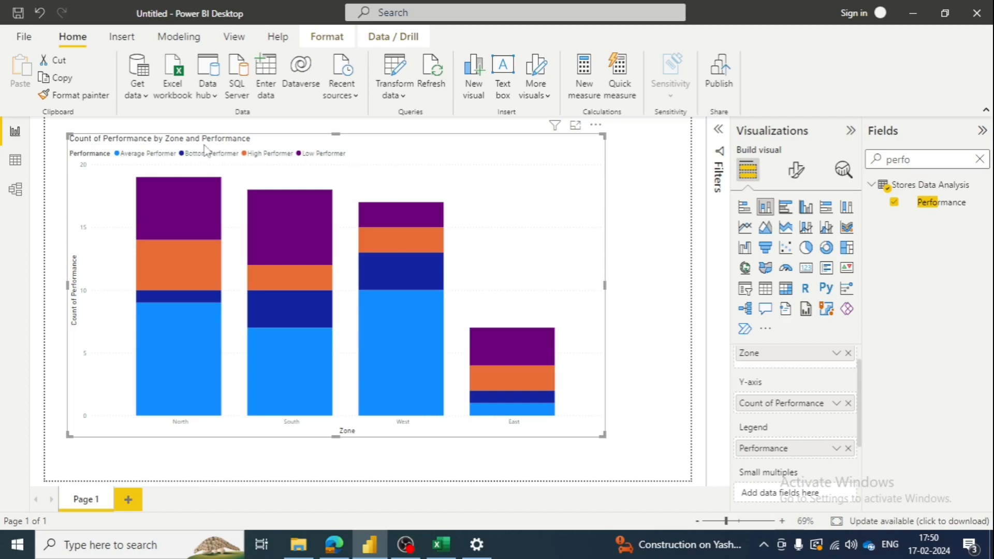
click(318, 156)
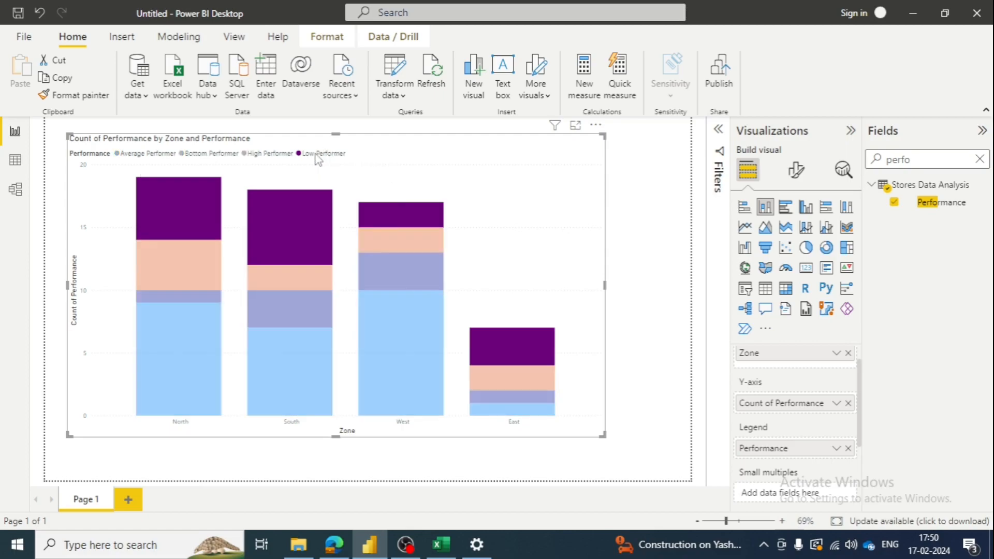
click(260, 160)
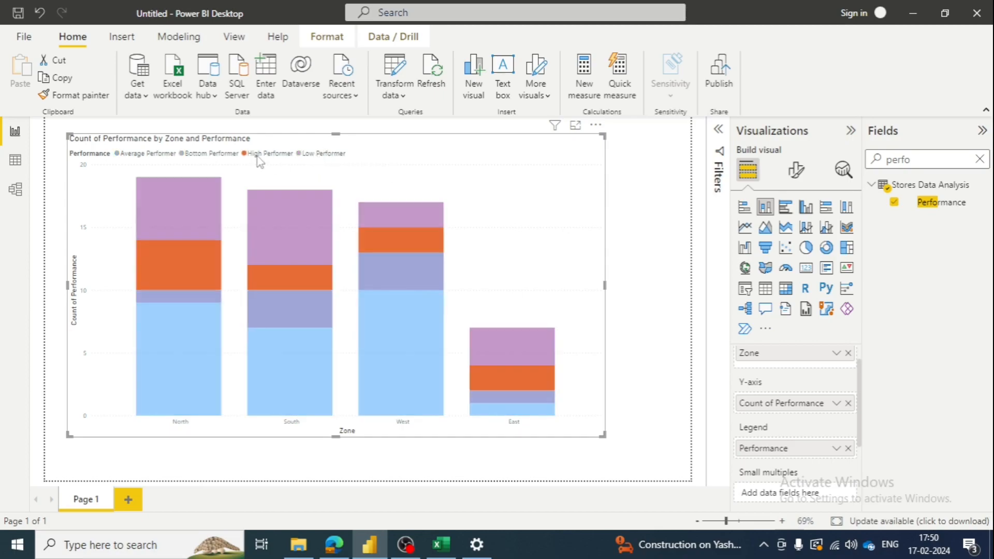
click(220, 154)
click(139, 158)
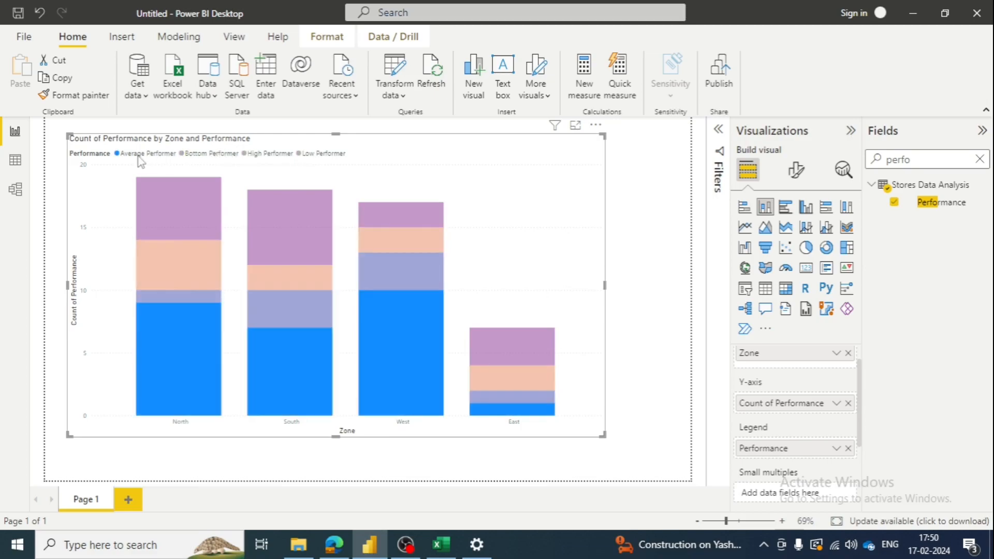
click(539, 228)
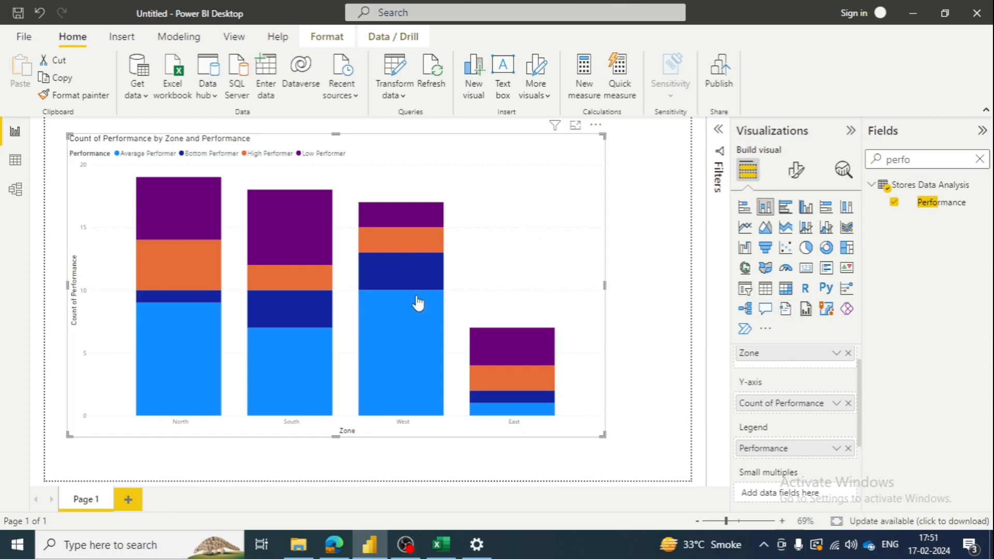
Step: Set the chart's X-axis value labels to font size 12 and bold
click(797, 173)
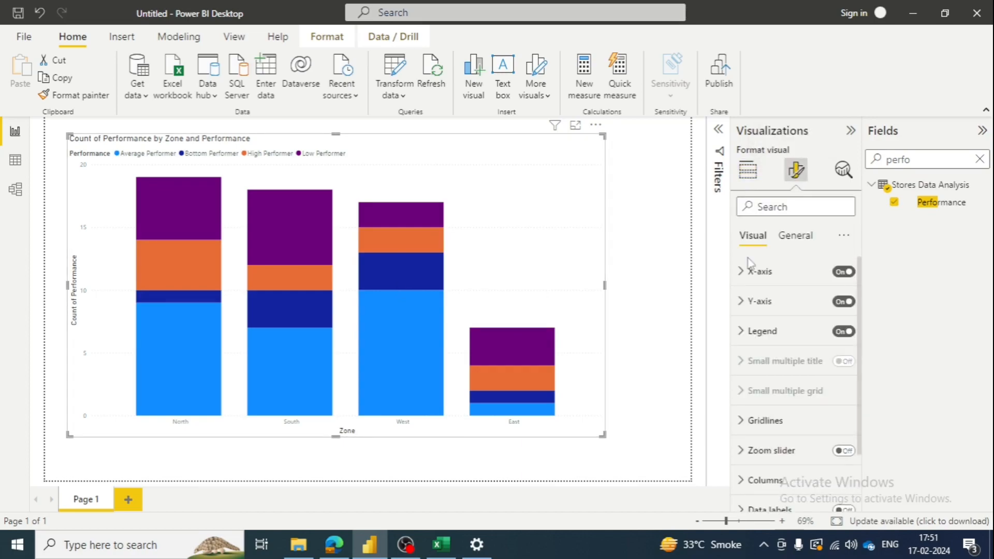
click(752, 269)
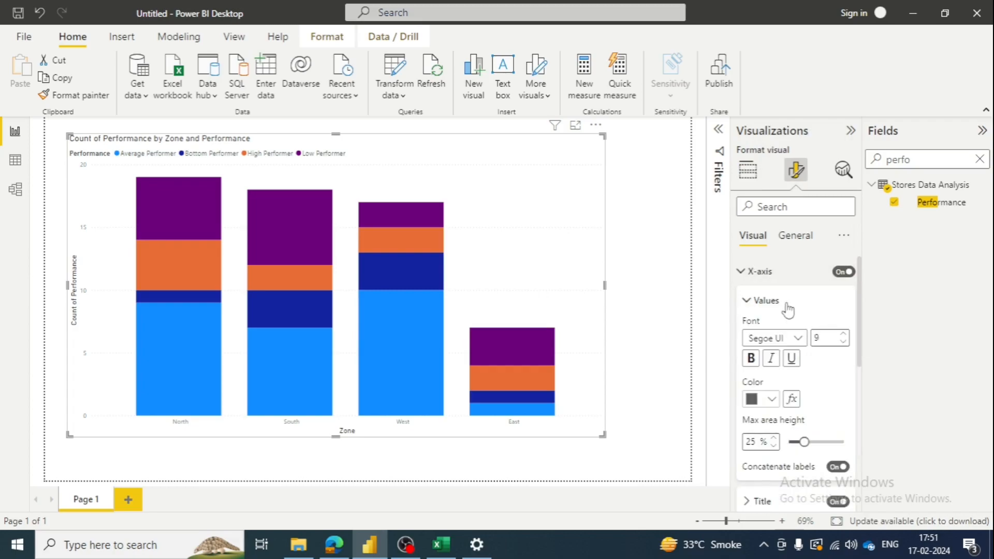
click(843, 335)
click(843, 335)
click(843, 335)
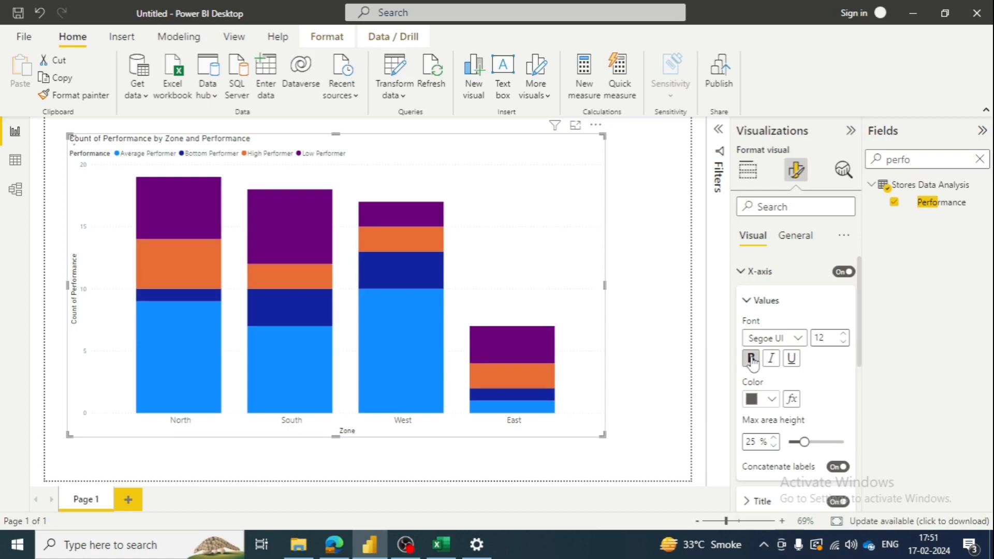
click(751, 358)
Step: Make the X-axis title bold, and switch the title off and back on
scroll(773, 370, down, 1)
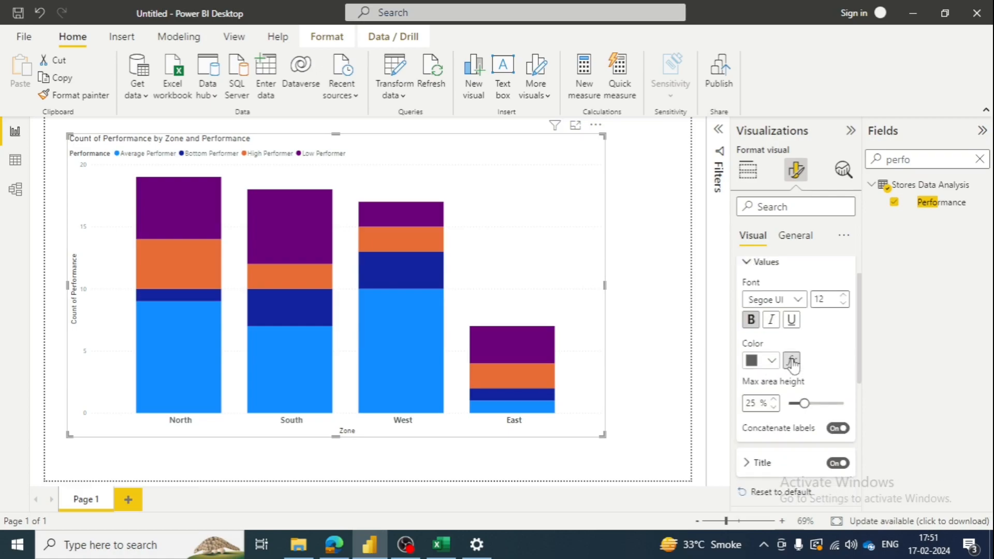
scroll(750, 394, down, 2)
click(749, 389)
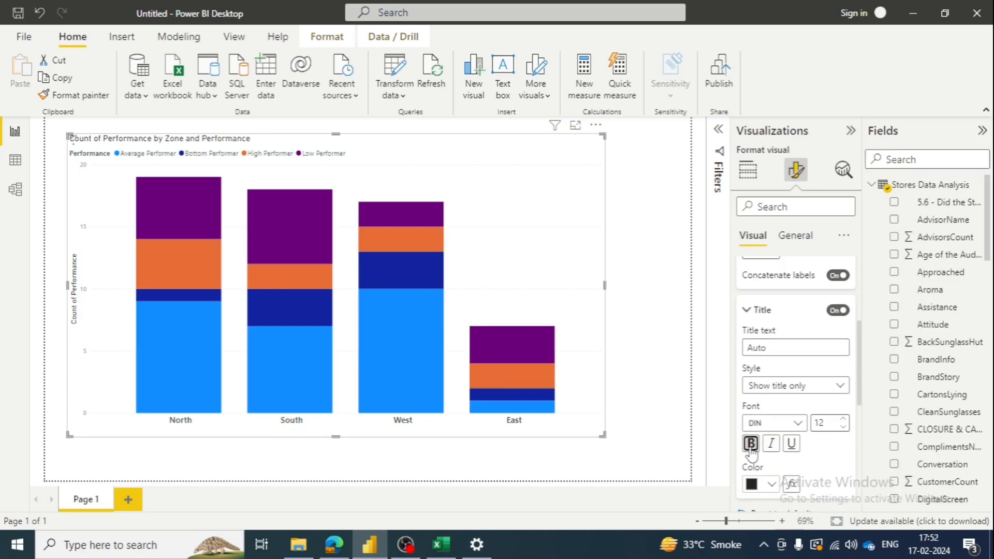
click(751, 448)
click(749, 313)
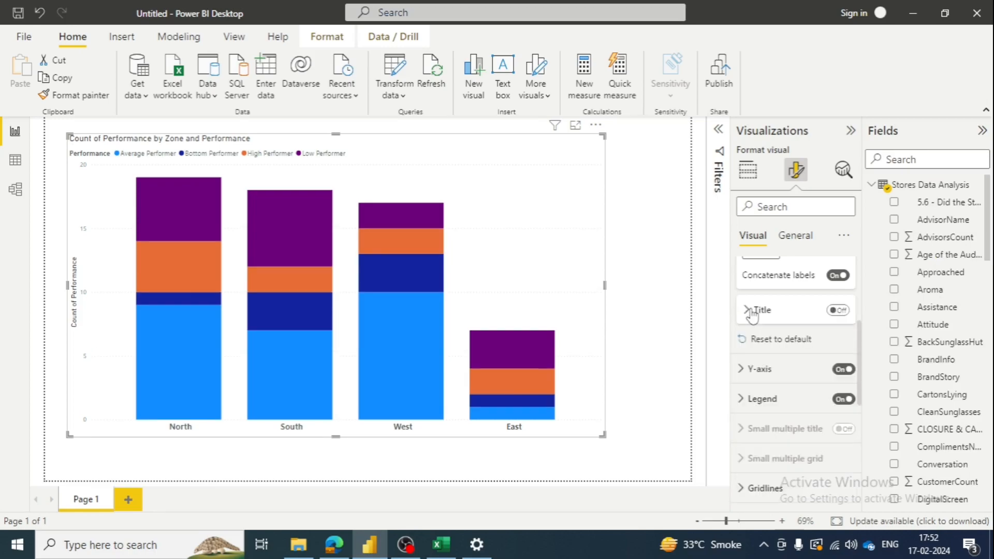
click(839, 312)
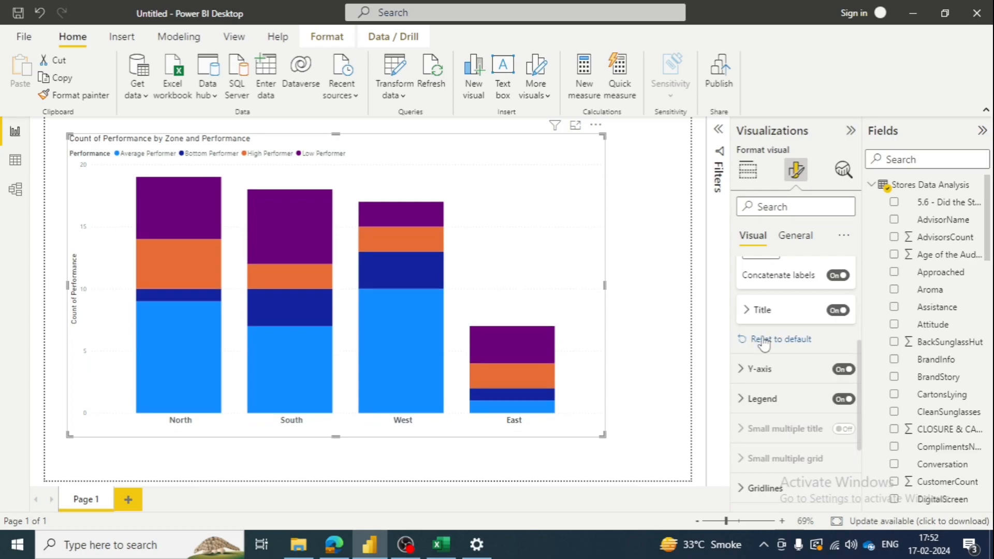
Step: Reset the chart's X-axis formatting to its defaults
click(764, 342)
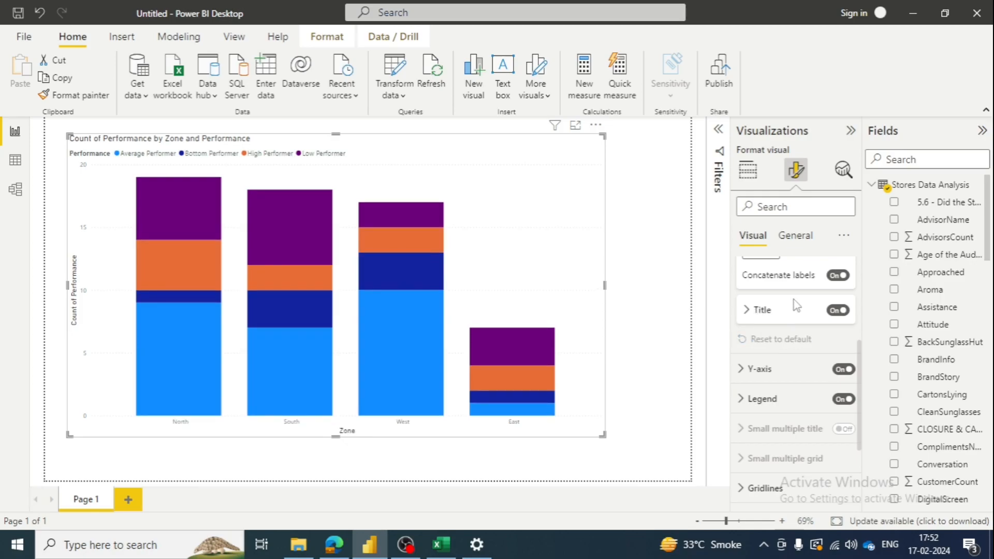
scroll(800, 252, up, 3)
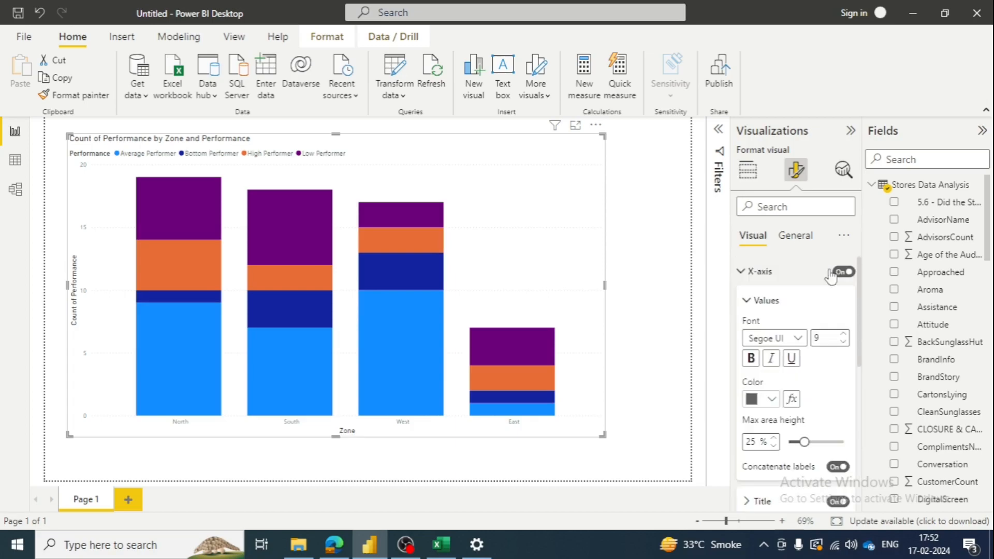
click(812, 274)
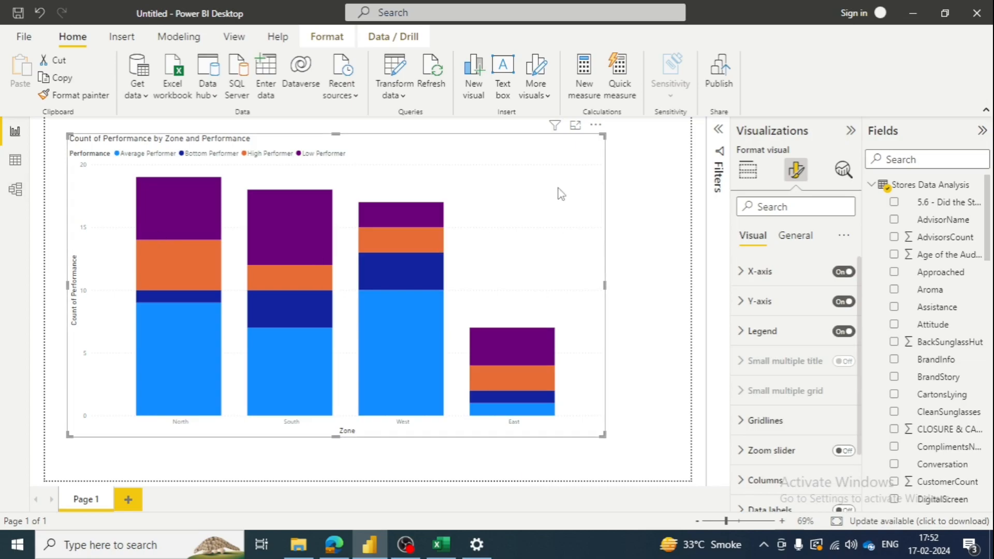
Step: Set the font size of the chart's X-axis value labels to 11
click(757, 174)
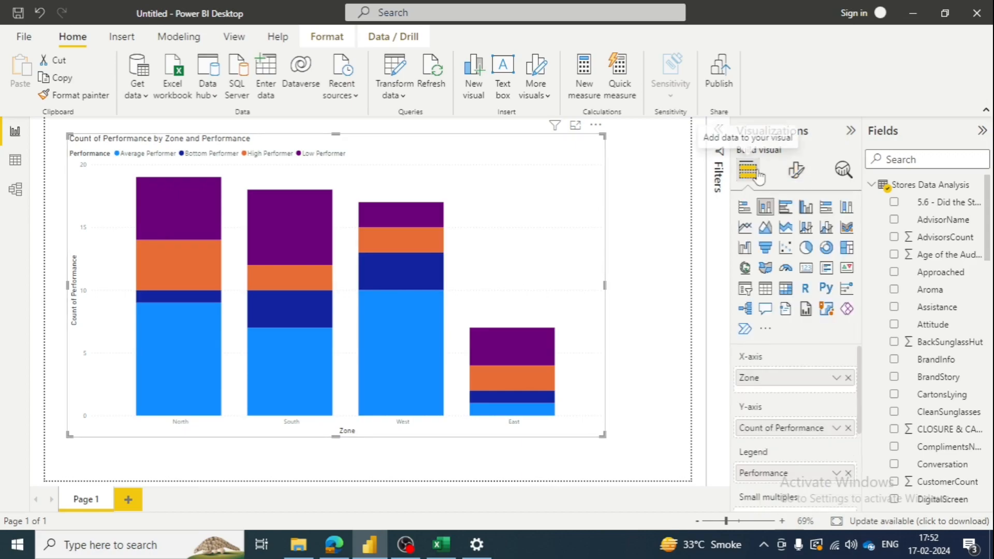
click(797, 170)
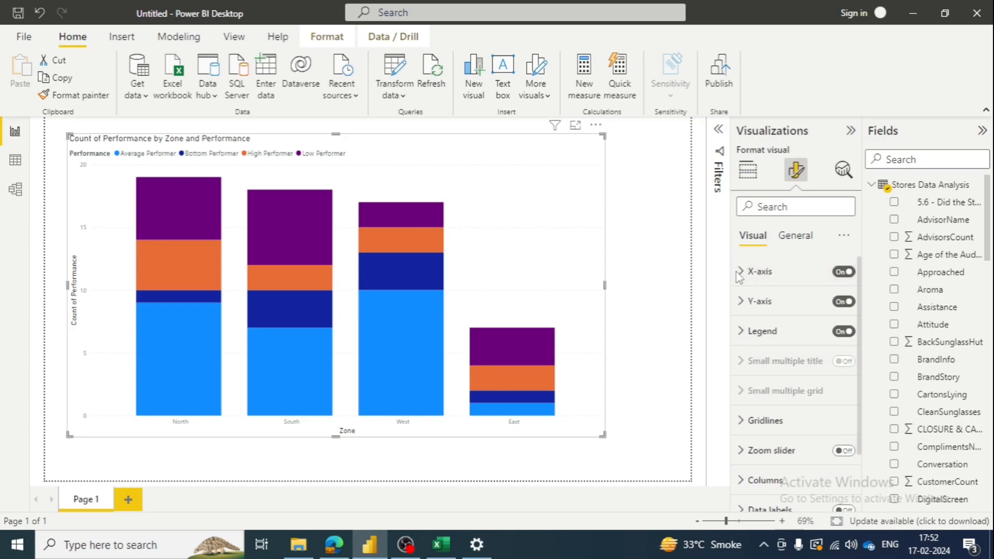
click(740, 272)
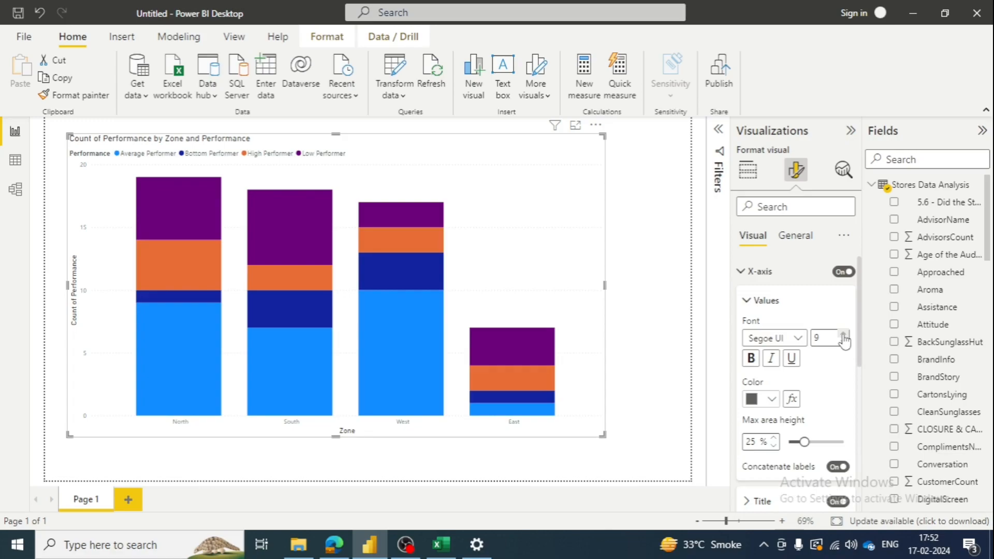
click(843, 335)
click(843, 335)
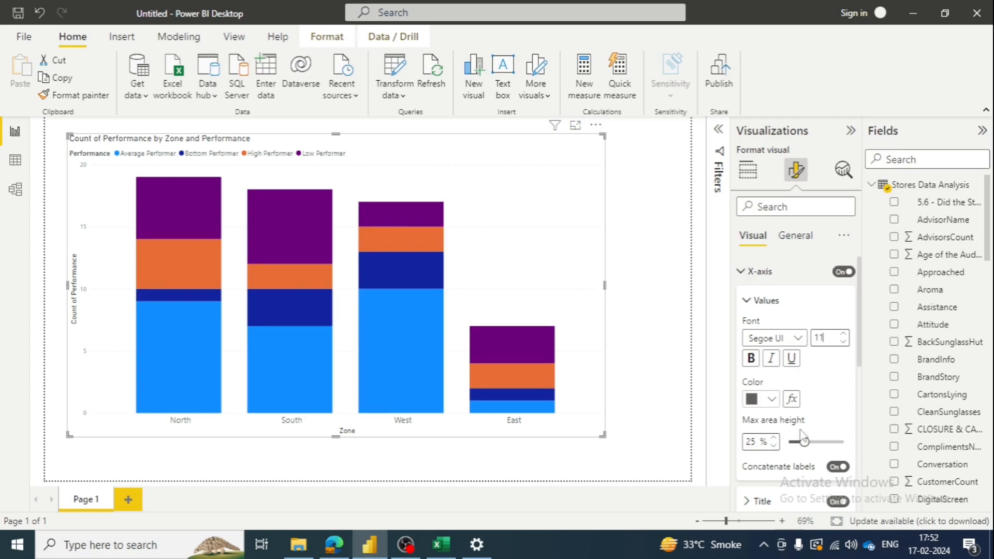
Step: Make the title of the chart's X-axis bold
scroll(801, 438, down, 3)
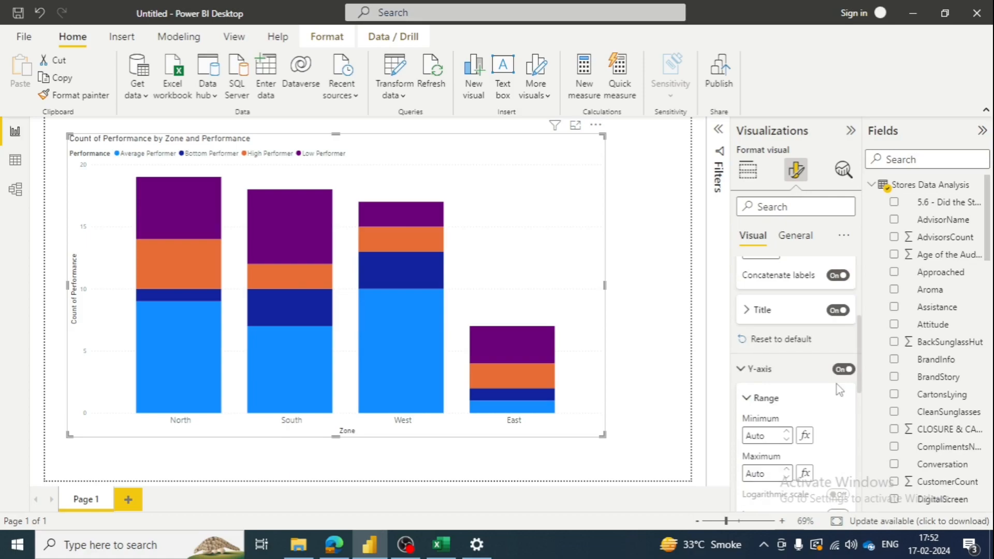
click(761, 309)
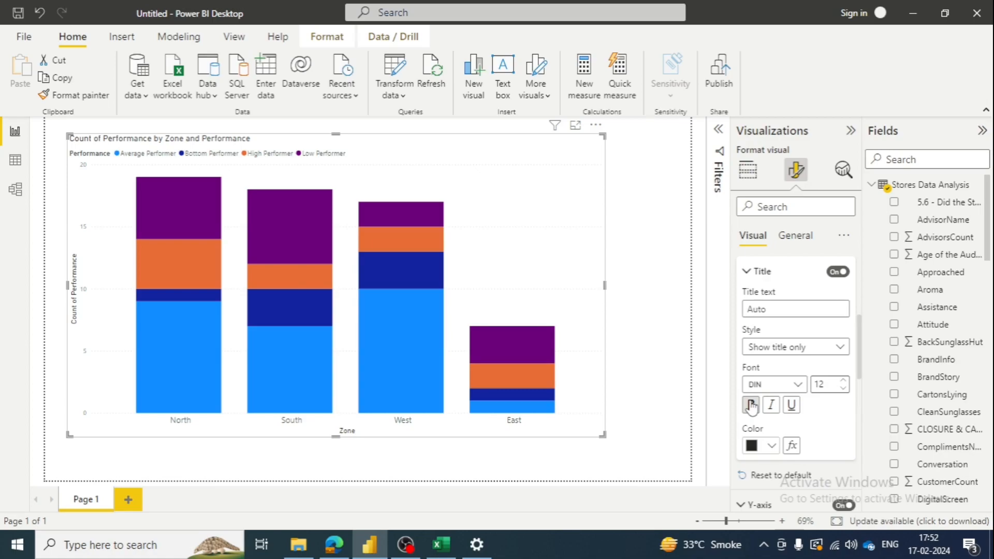
Step: Set the Y-axis value labels to font size 11 and bold
scroll(782, 393, down, 5)
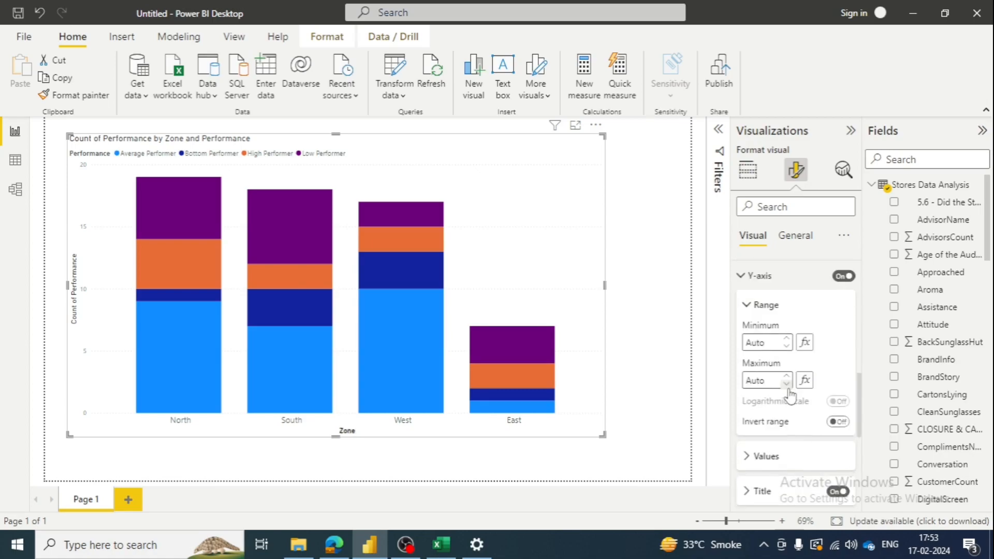
scroll(789, 396, down, 1)
click(822, 387)
scroll(825, 394, down, 1)
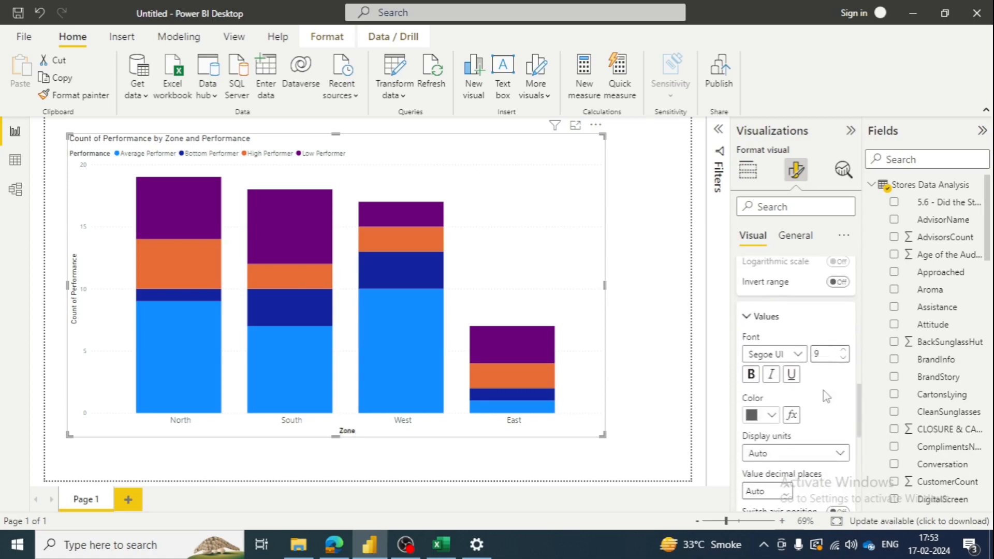
scroll(826, 397, down, 1)
click(844, 337)
click(844, 337)
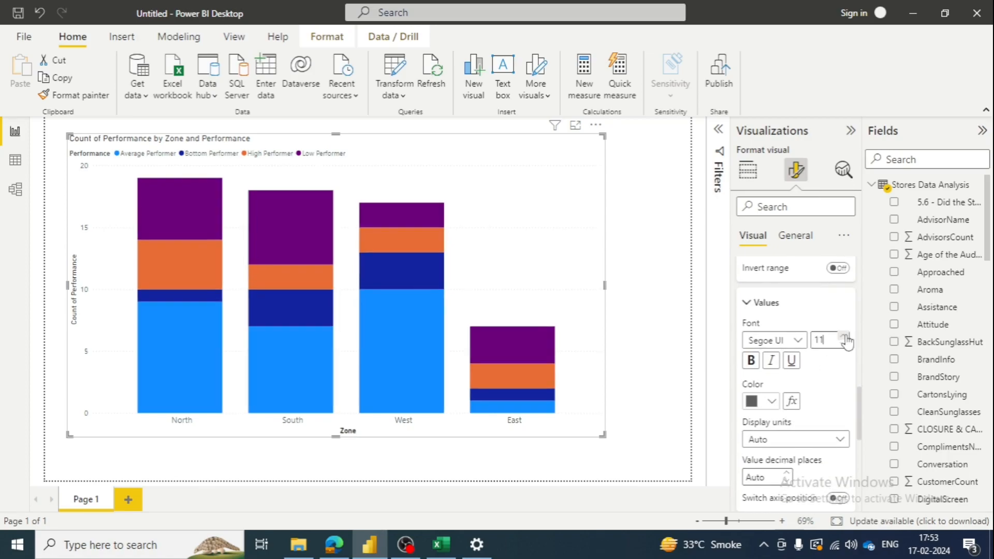
click(751, 361)
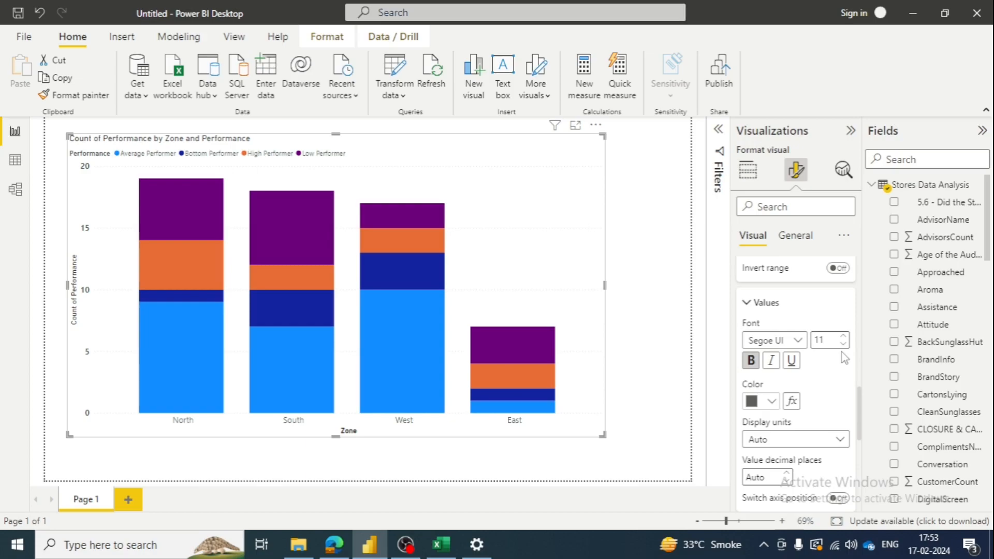
Step: Make the title of the chart's Y-axis bold
scroll(815, 410, down, 1)
scroll(759, 466, down, 4)
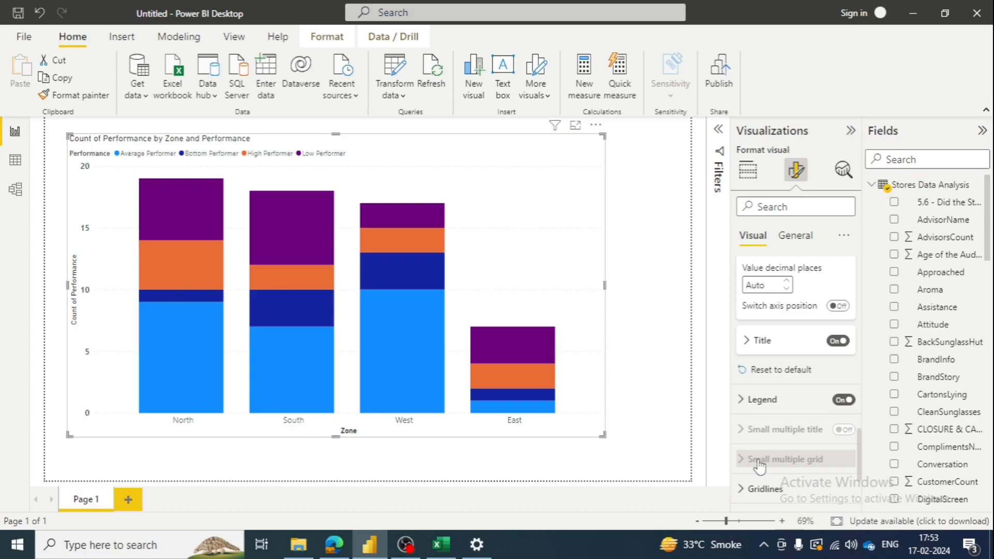
click(762, 340)
scroll(816, 376, down, 3)
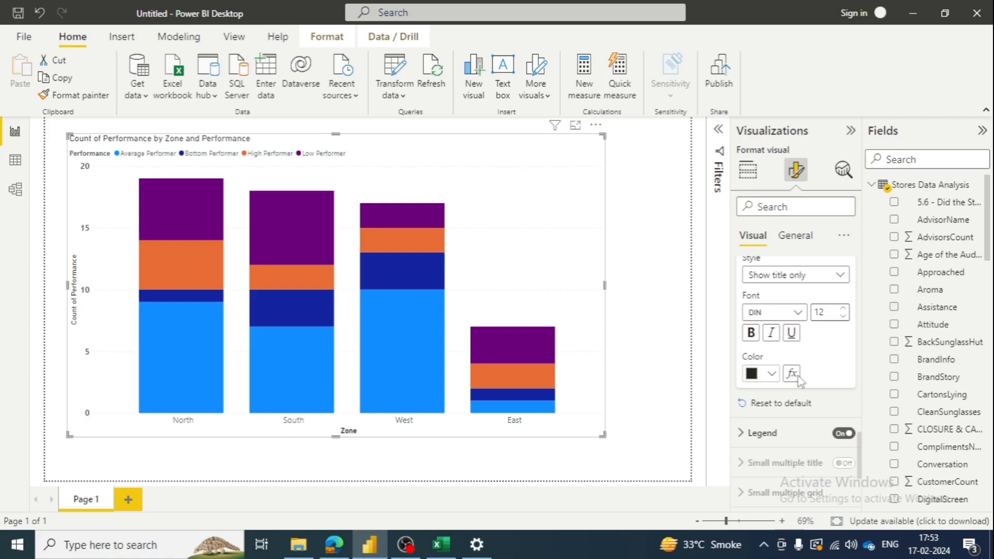
Step: Set the chart legend's position to Top right
scroll(740, 362, down, 2)
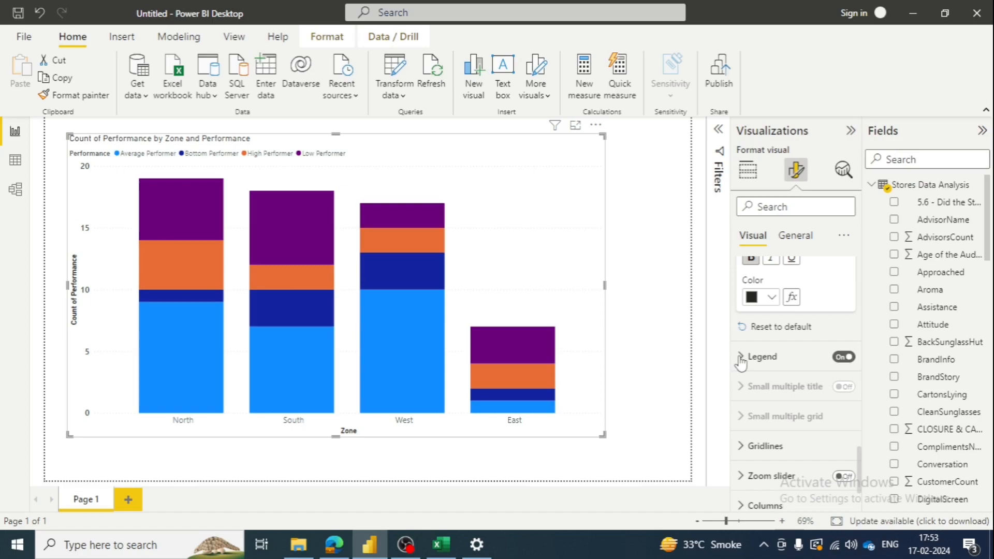
click(741, 358)
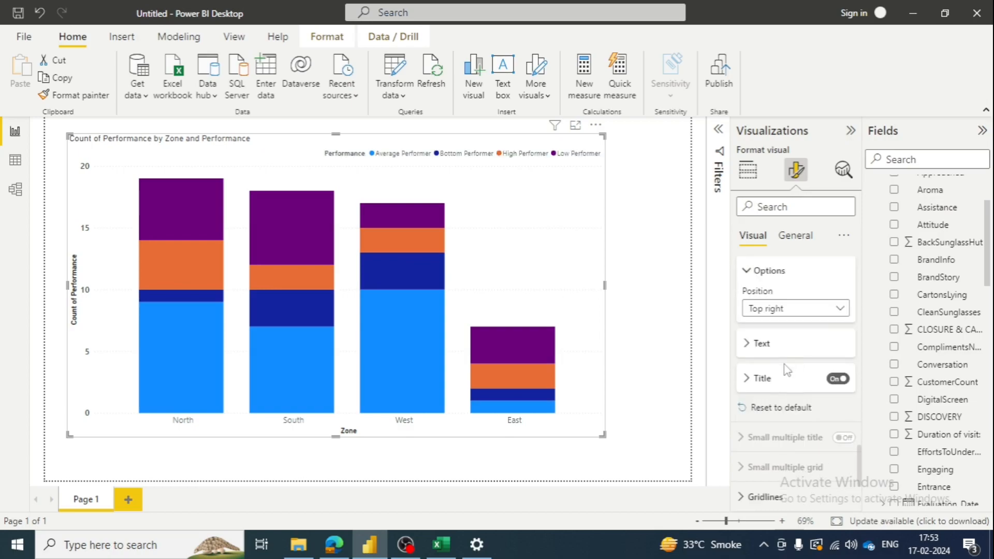
scroll(786, 370, up, 1)
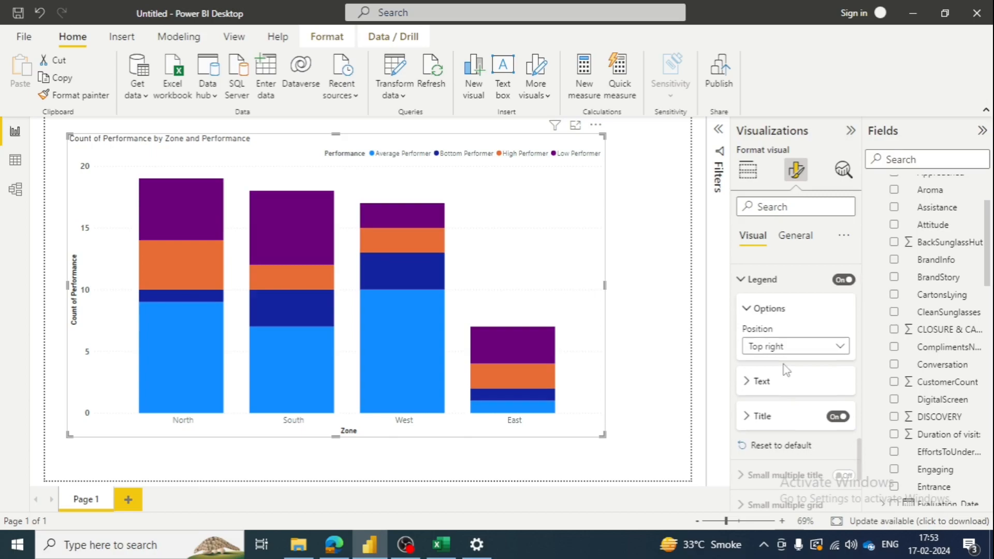
Step: Set the legend text to font size 12 and bold
click(757, 382)
scroll(841, 393, down, 1)
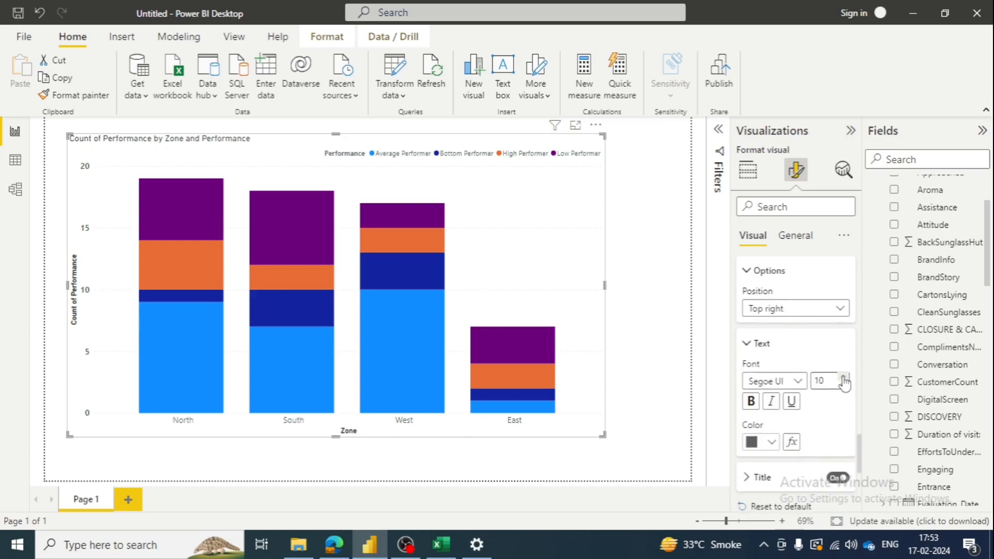
click(844, 379)
click(844, 379)
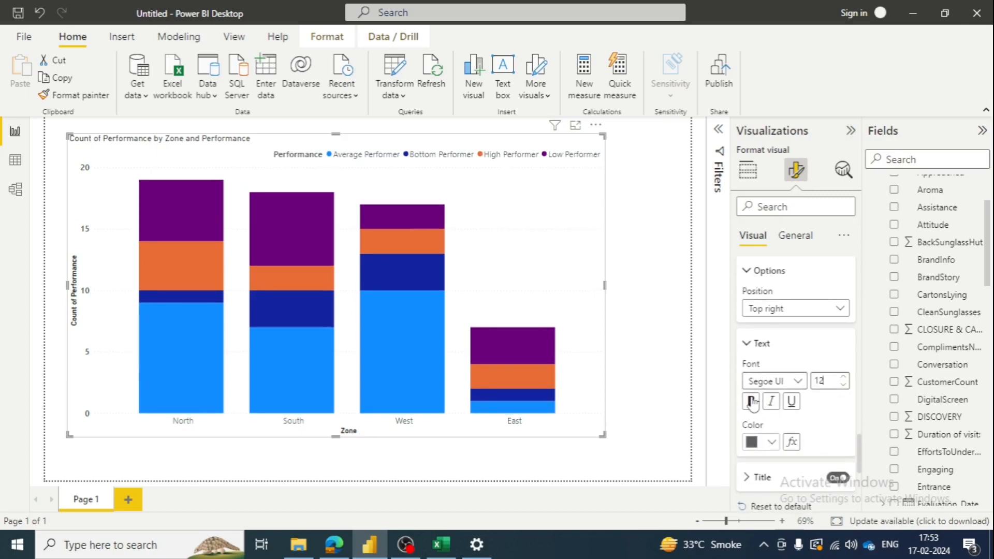
click(751, 401)
Step: Switch the chart's zoom slider on and back off
scroll(846, 407, down, 5)
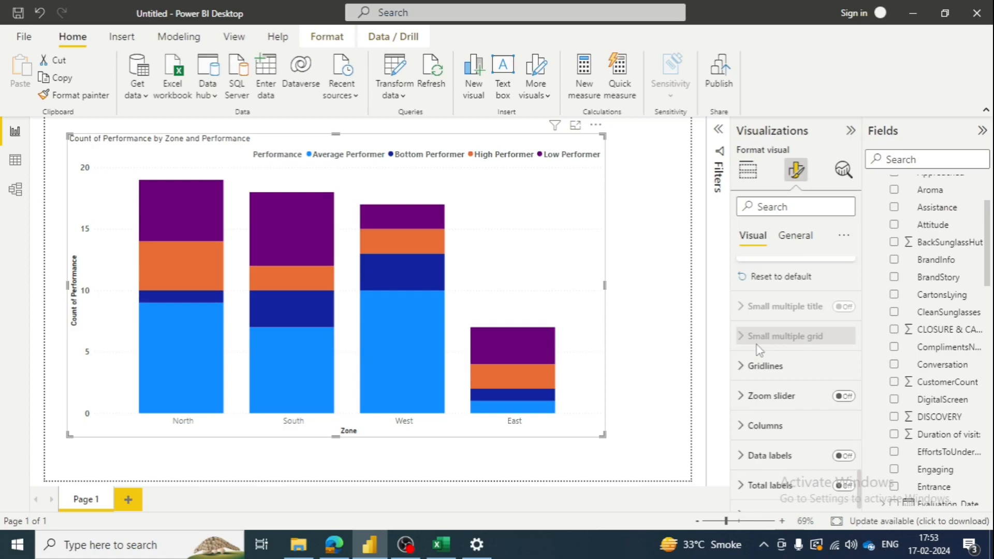
scroll(759, 350, up, 2)
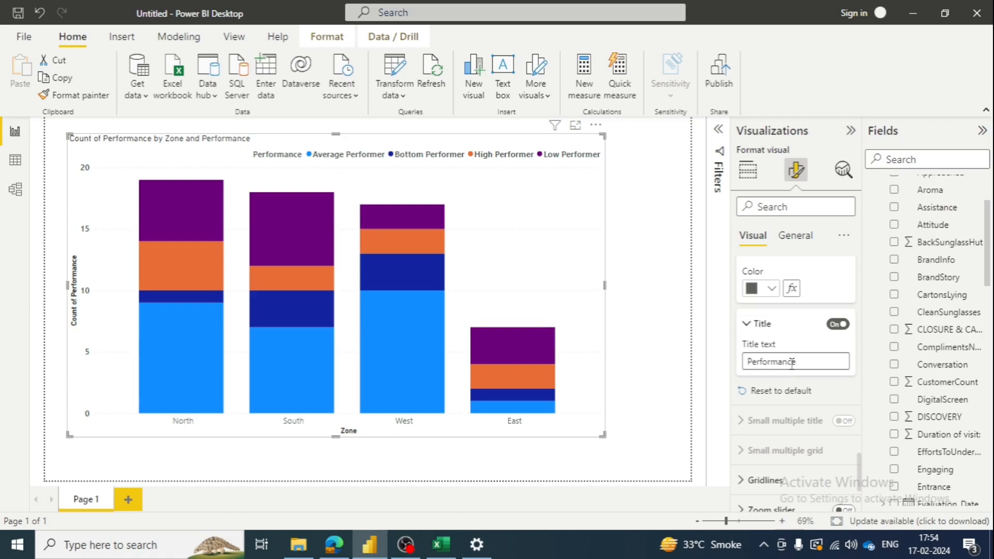
scroll(792, 362, down, 3)
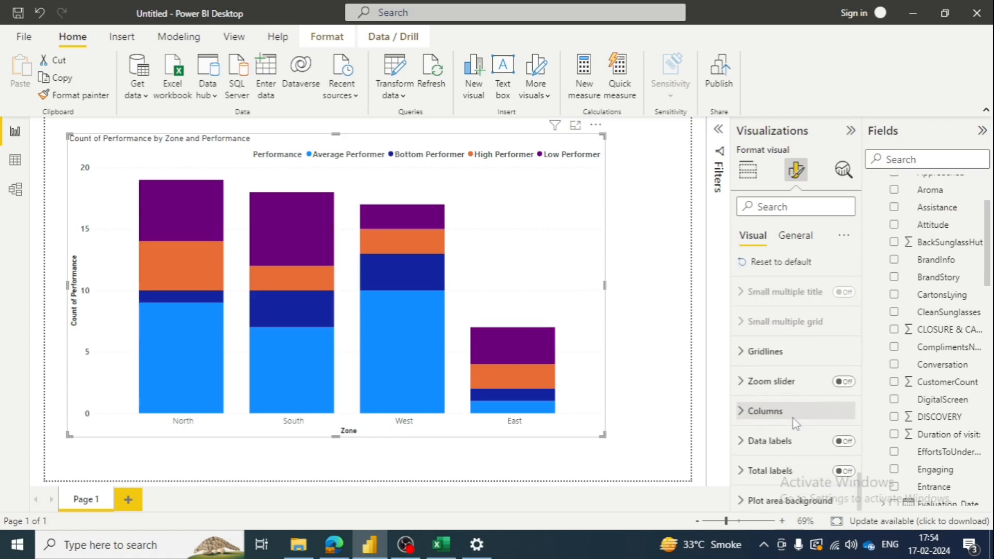
scroll(796, 423, down, 1)
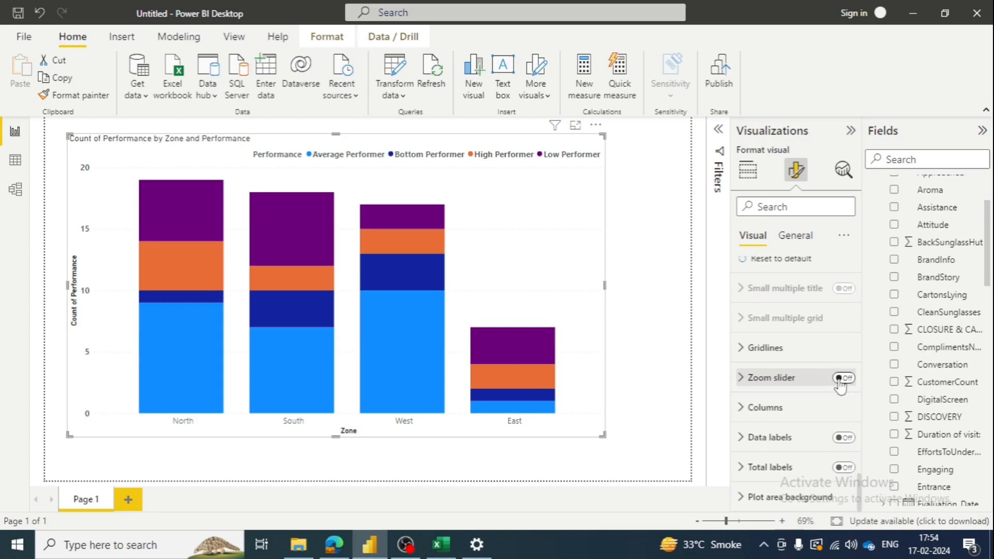
click(843, 378)
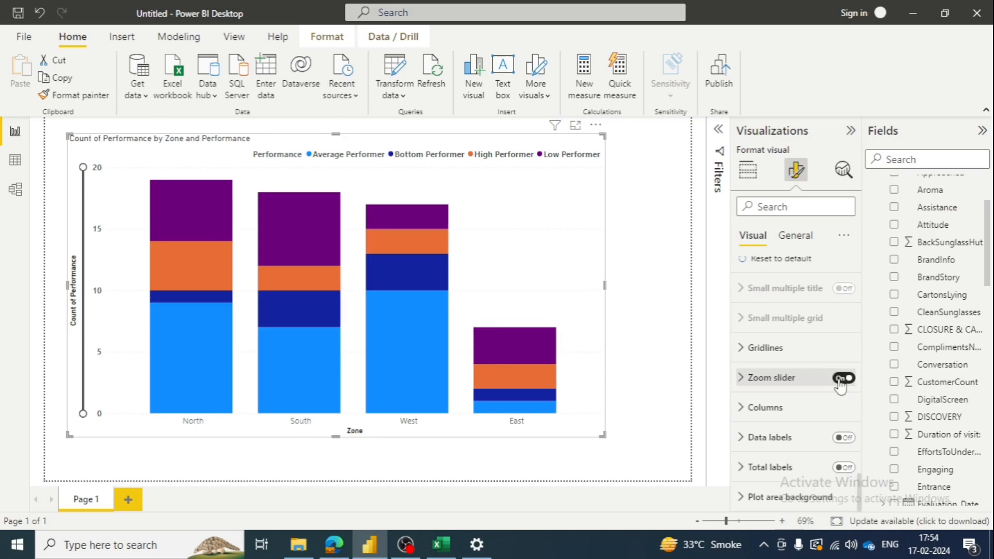
click(842, 379)
Step: Change the column color of the Bottom Performer category to pink
click(742, 348)
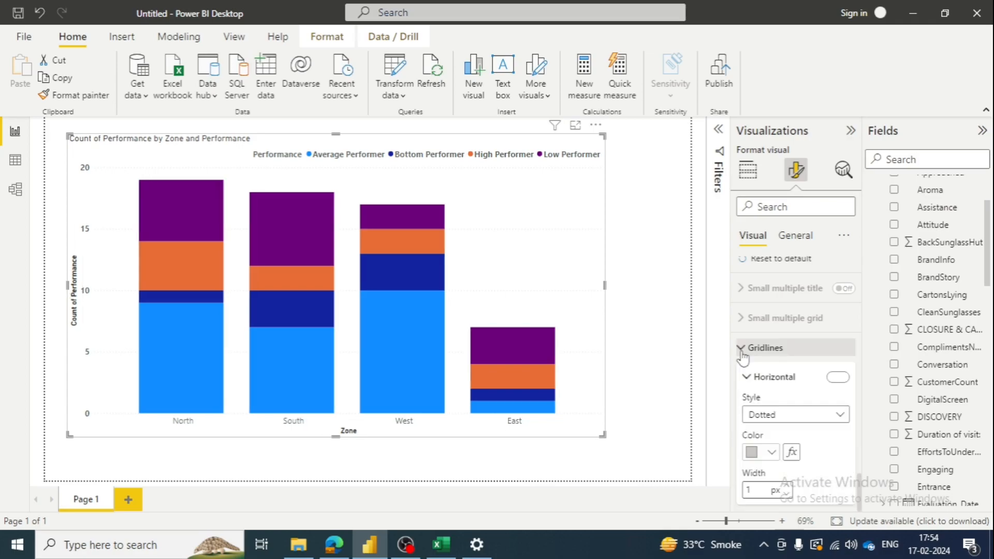
scroll(816, 422, down, 5)
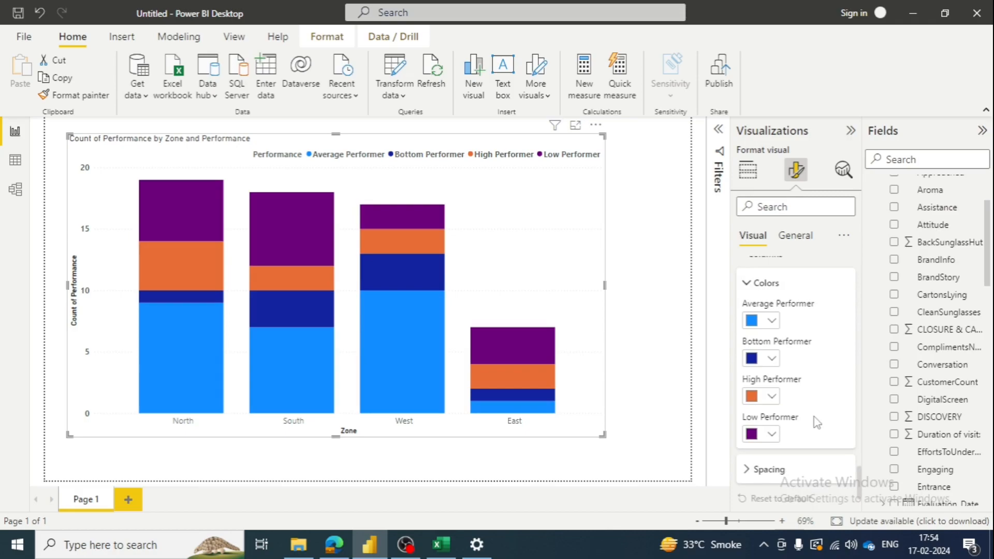
click(772, 358)
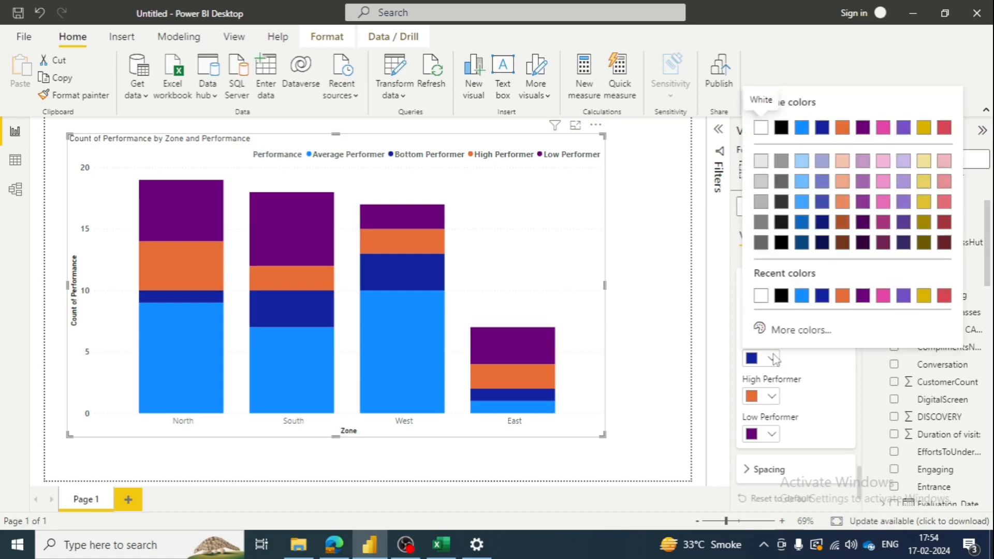
click(882, 203)
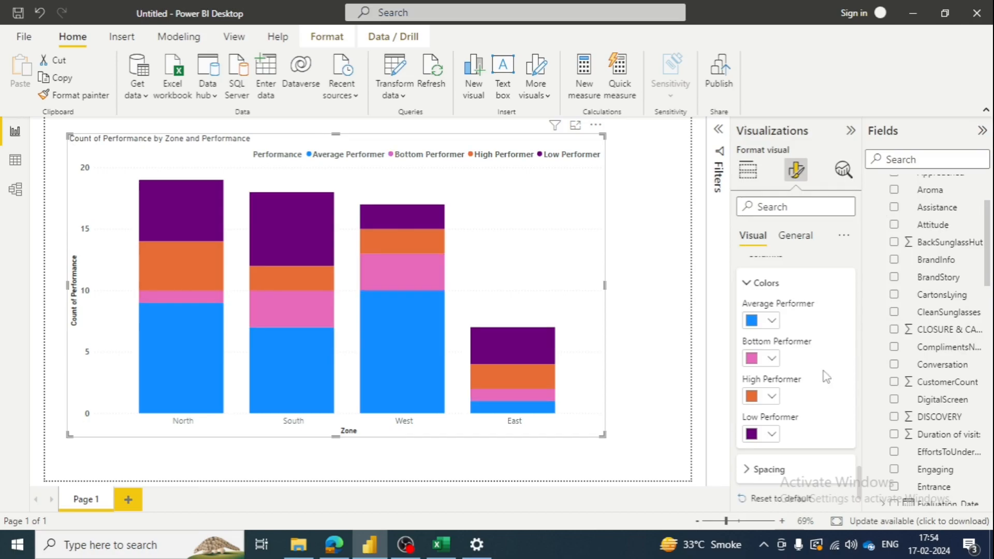
Step: Try gray for the Low Performer category, set its column color to yellow instead, and deselect the chart
click(773, 435)
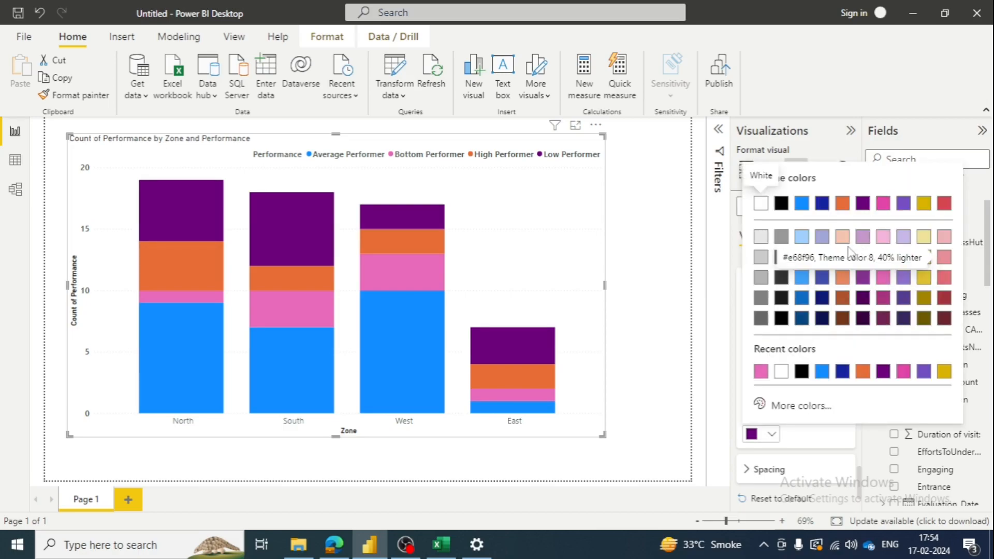
click(777, 238)
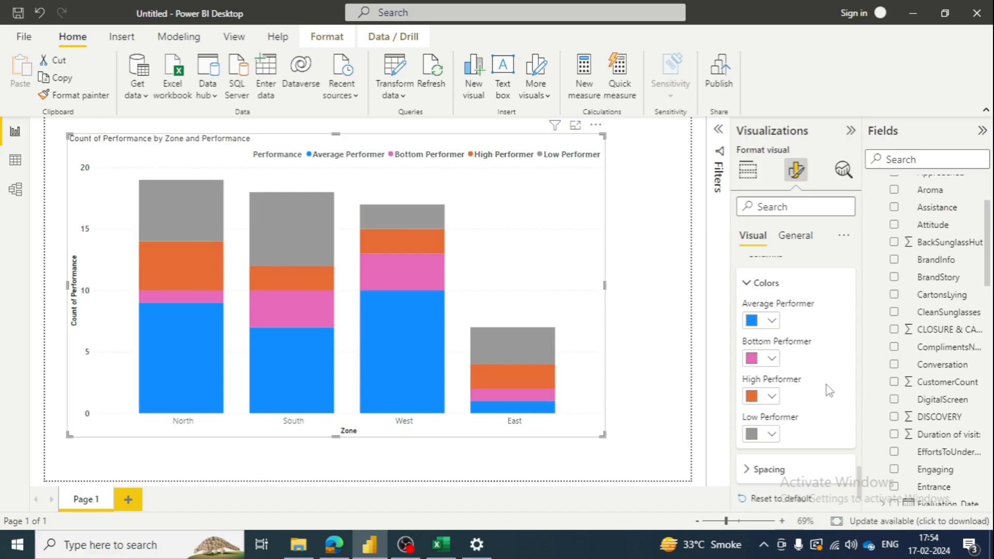
click(772, 434)
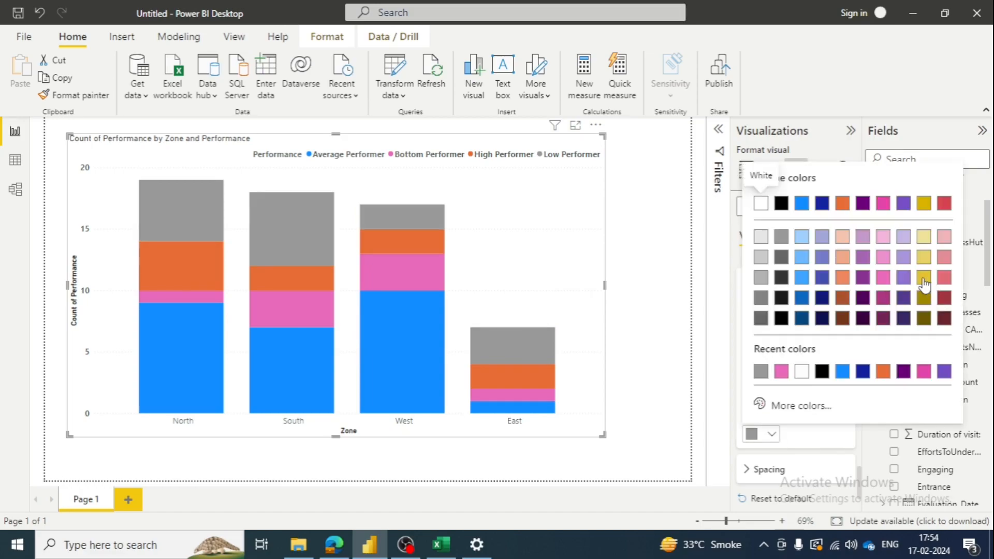
click(923, 279)
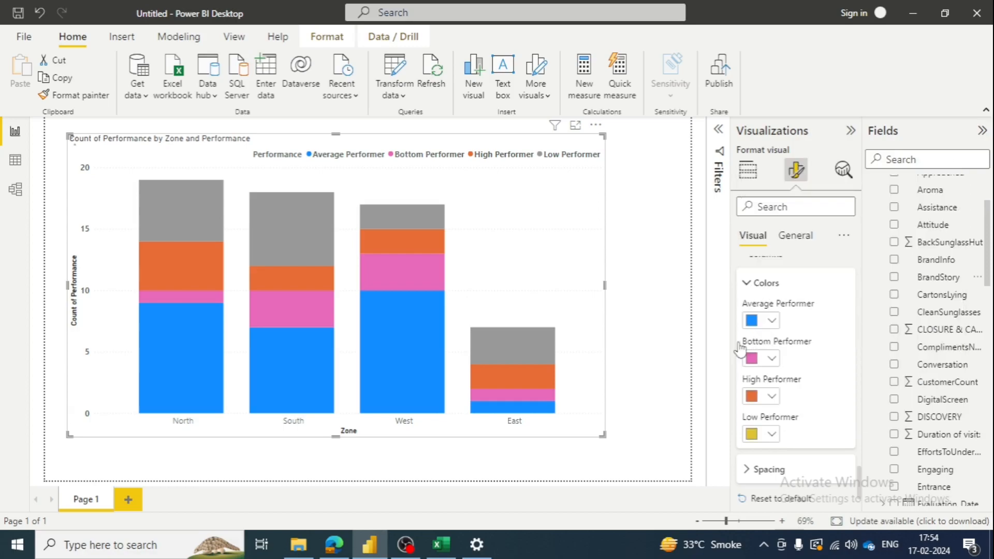
click(671, 354)
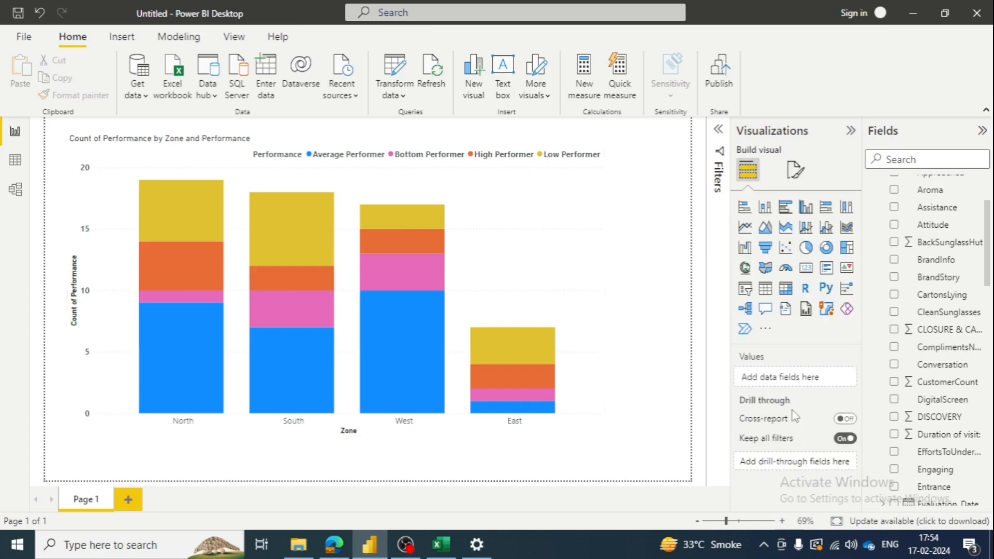
Step: Reselect the chart and make its X-axis value labels bold
click(583, 245)
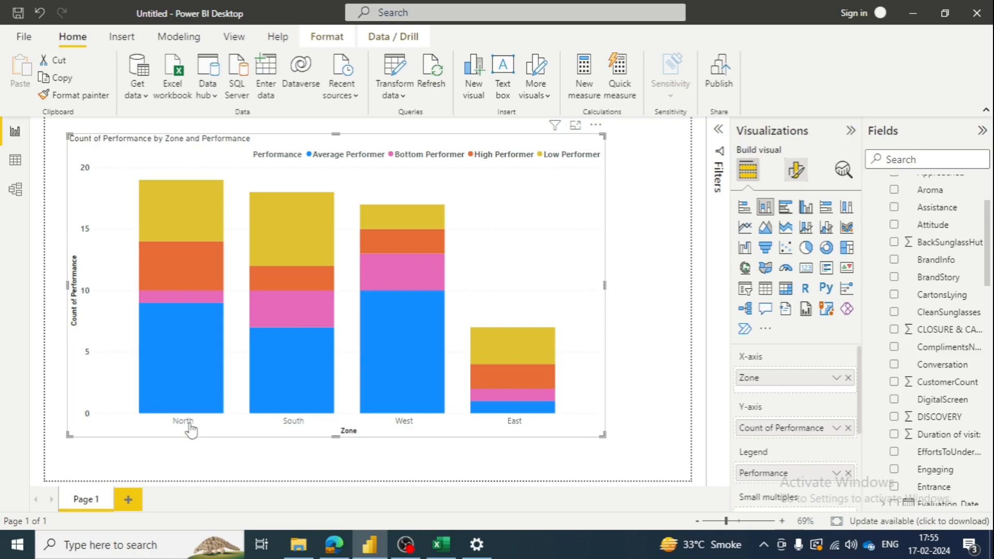
click(796, 170)
click(757, 271)
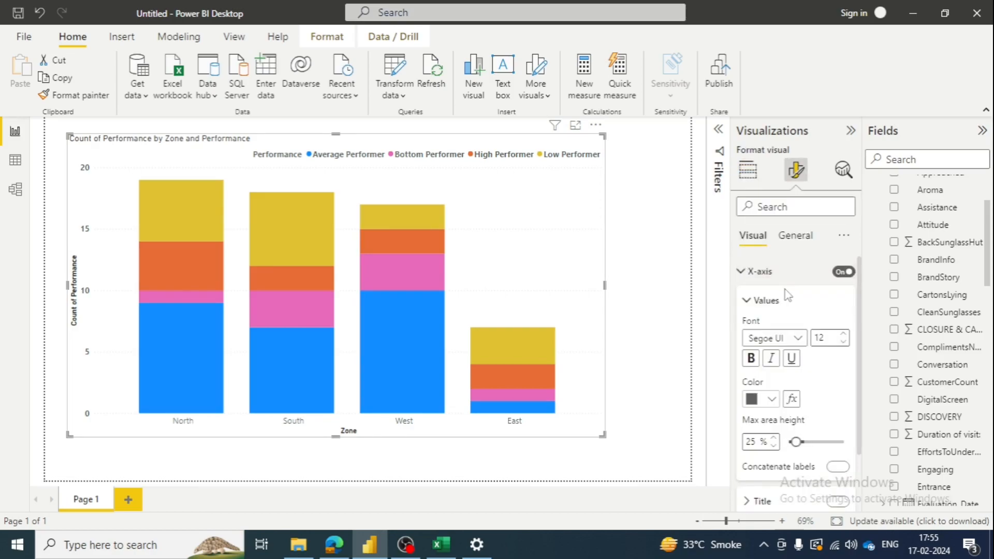
click(751, 359)
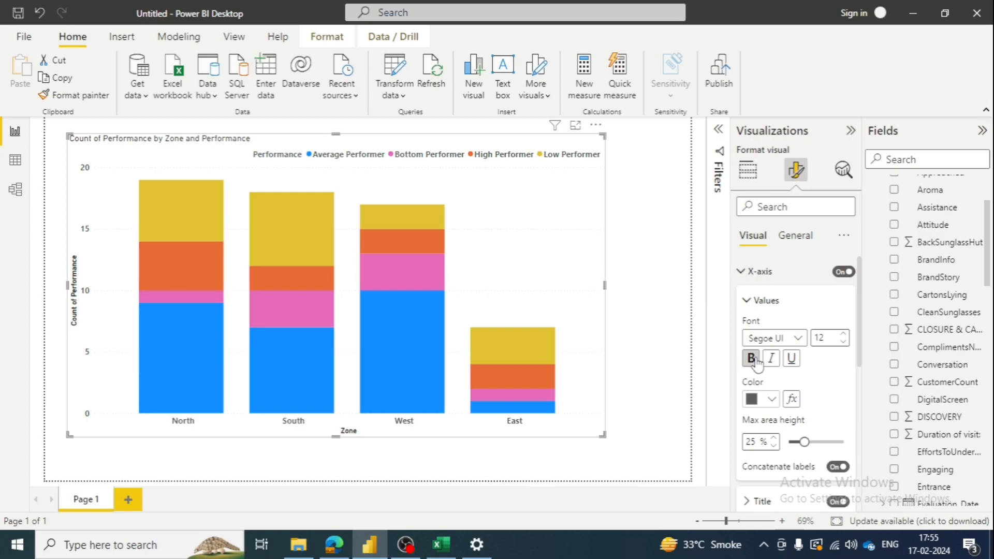
Step: Review the chart's data fields and formatting settings, and open its analytics options
click(748, 171)
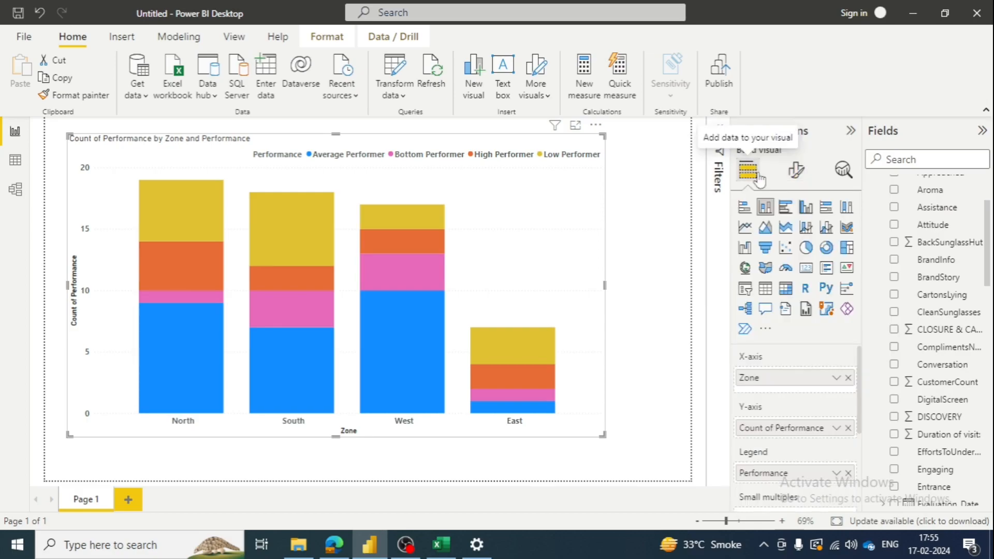
click(797, 173)
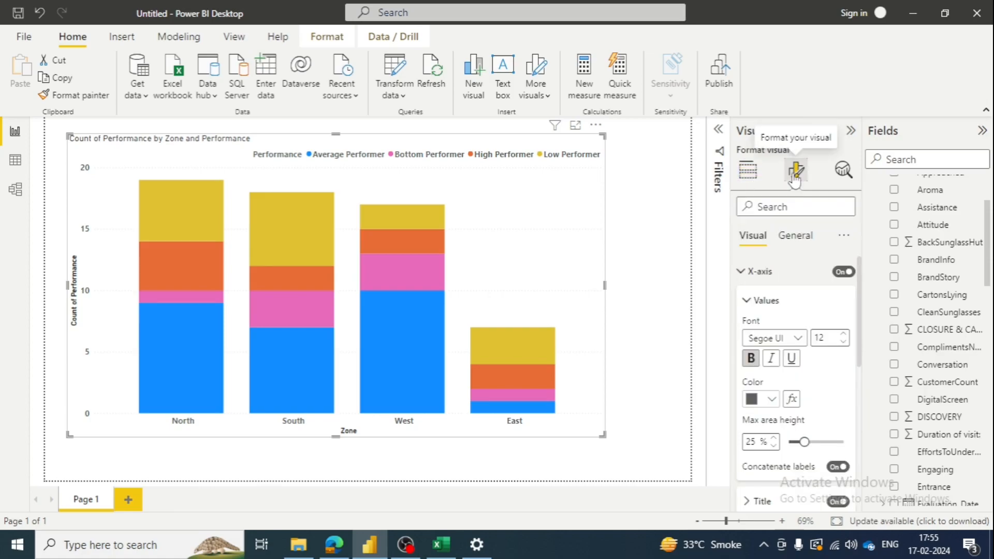
click(836, 174)
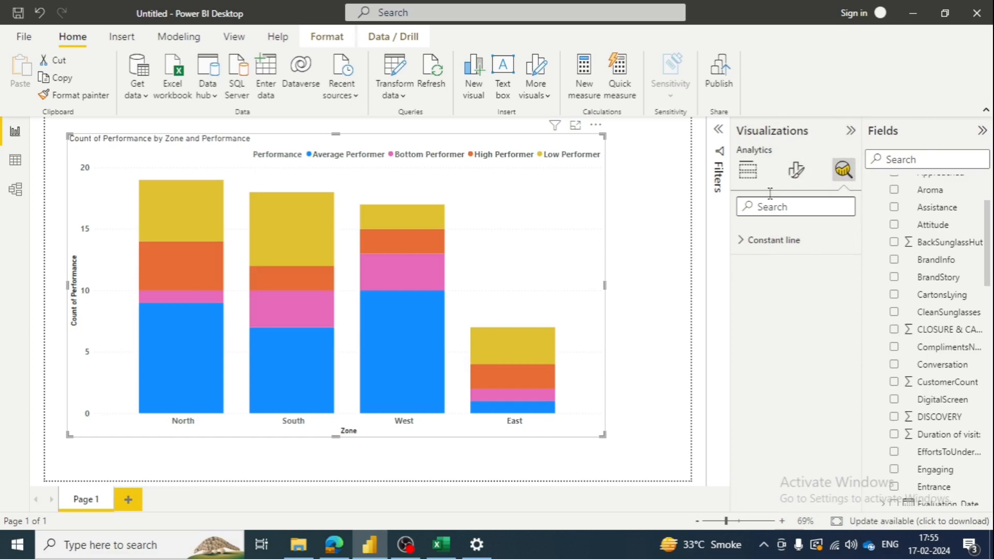
click(747, 170)
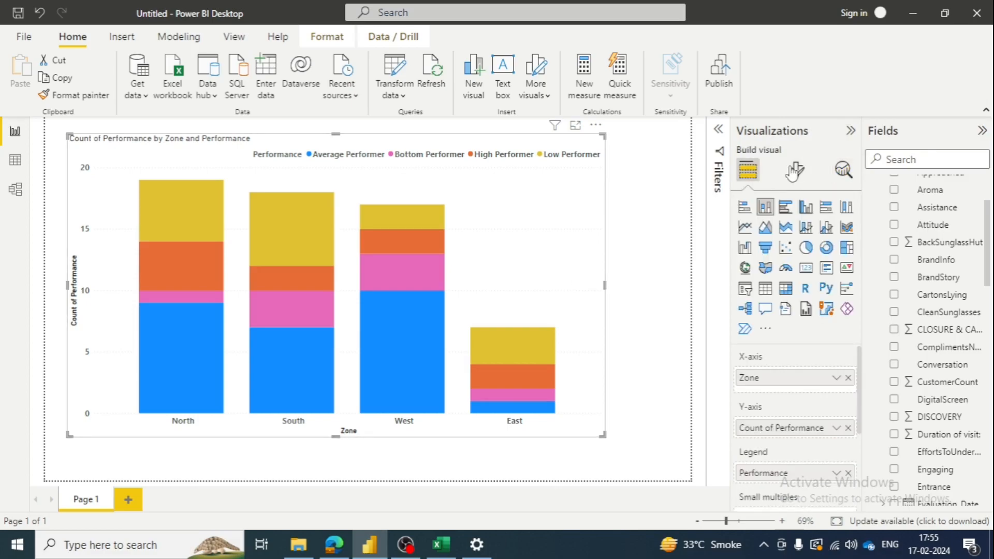
click(843, 169)
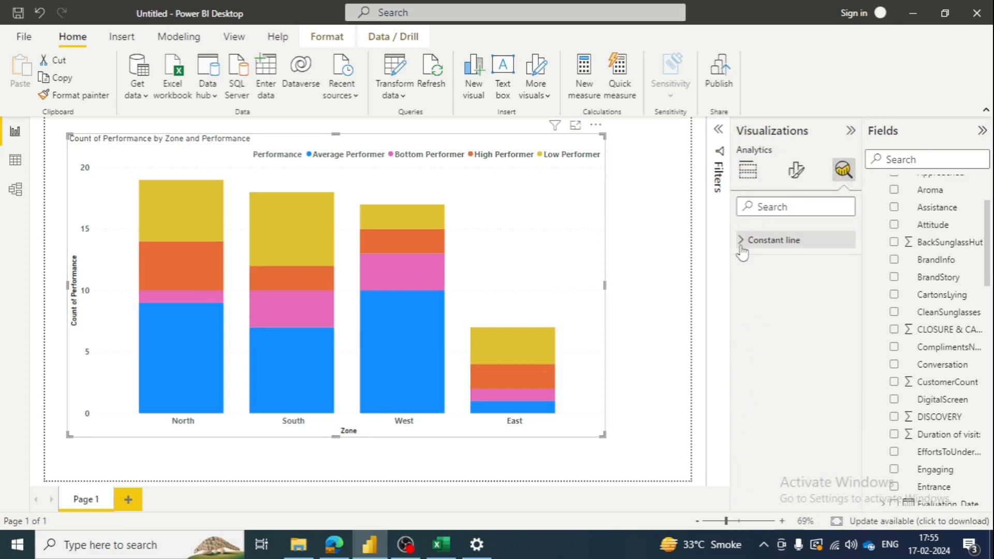
Step: Examine the chart's constant line analytics options and its general size, position and advanced properties
click(742, 252)
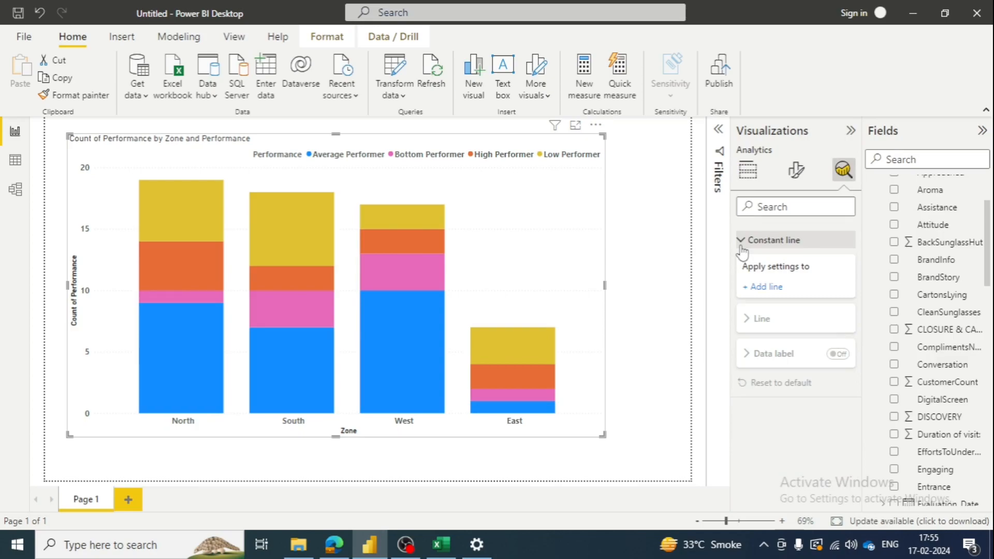
click(796, 170)
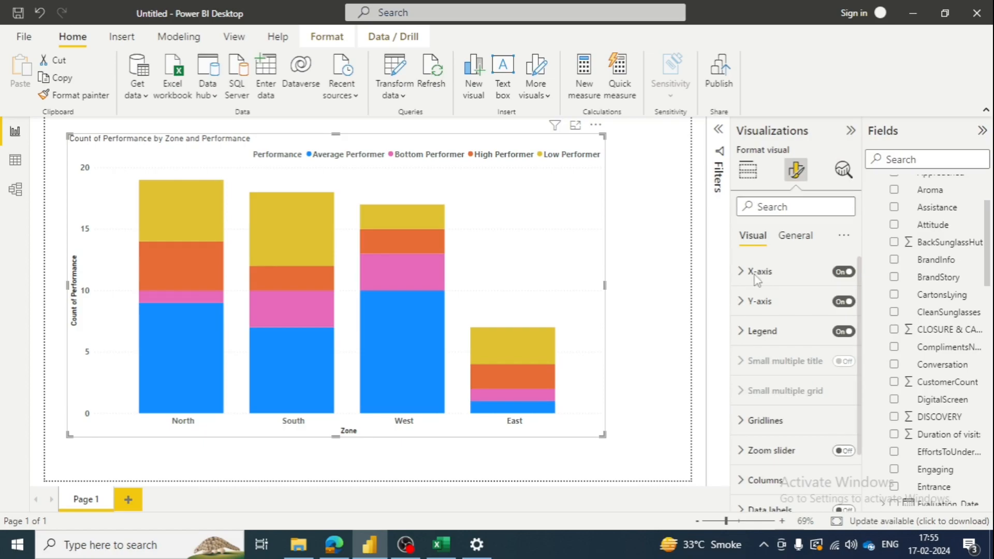
click(796, 238)
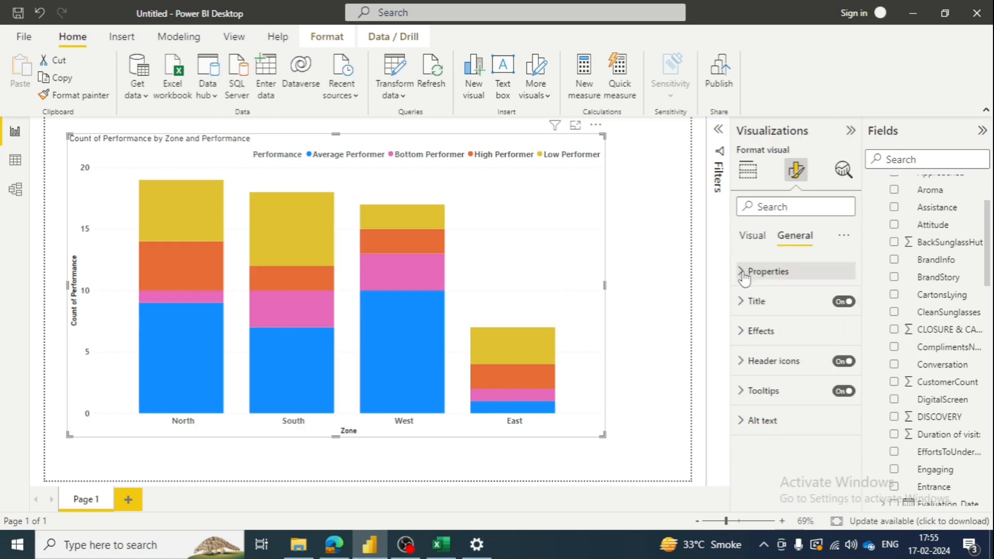
click(744, 278)
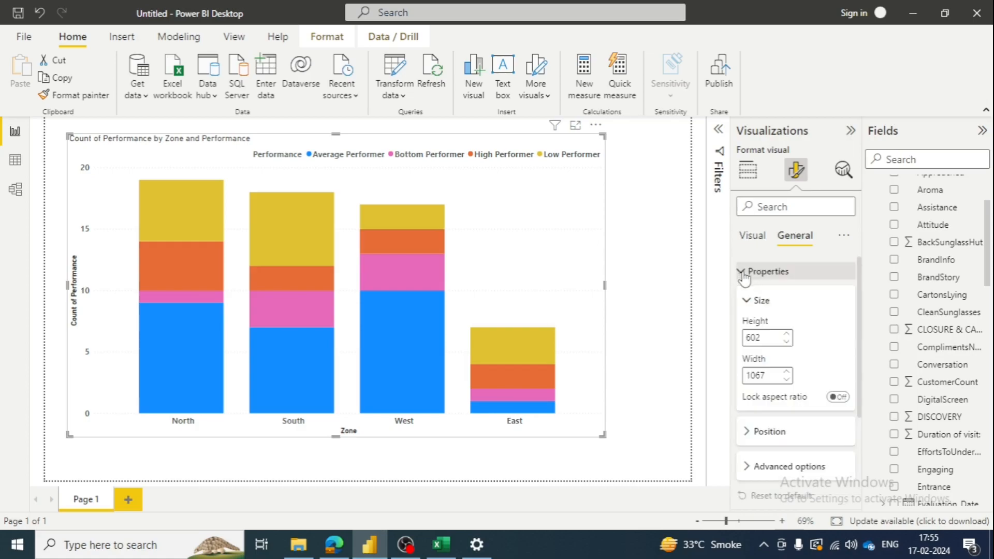
scroll(751, 396, down, 1)
click(749, 393)
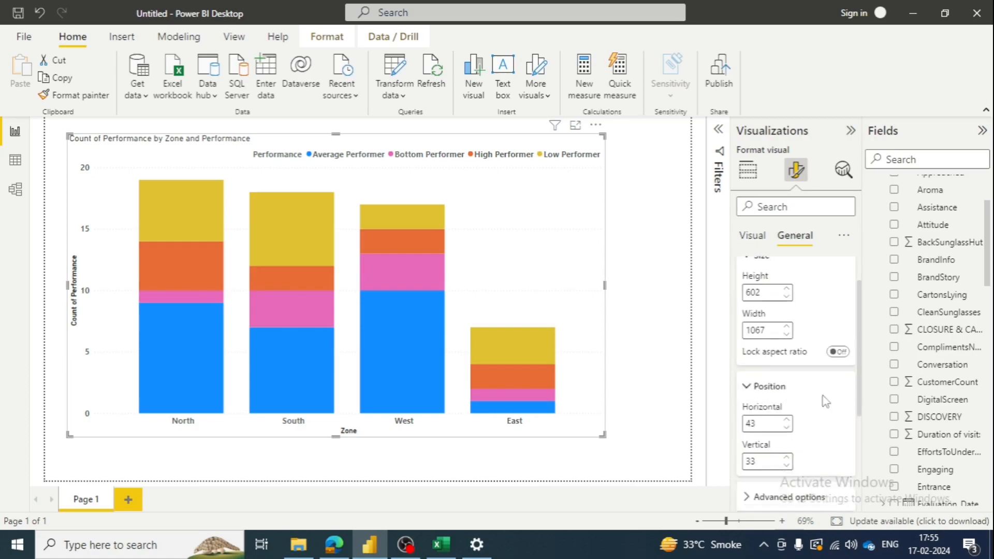
scroll(749, 396, down, 3)
click(748, 394)
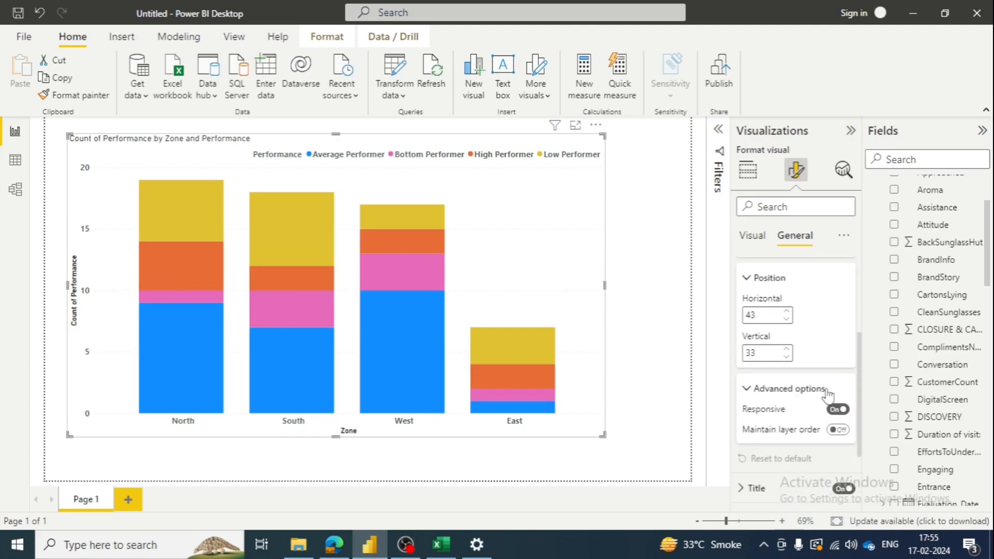
scroll(745, 409, down, 2)
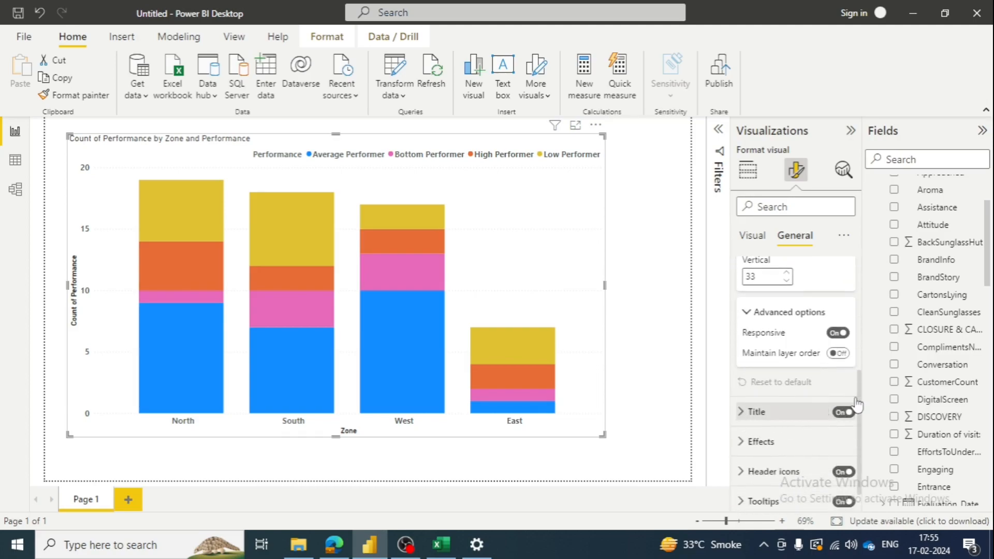
Step: Set the chart title's font size to 25
click(742, 417)
scroll(776, 419, down, 2)
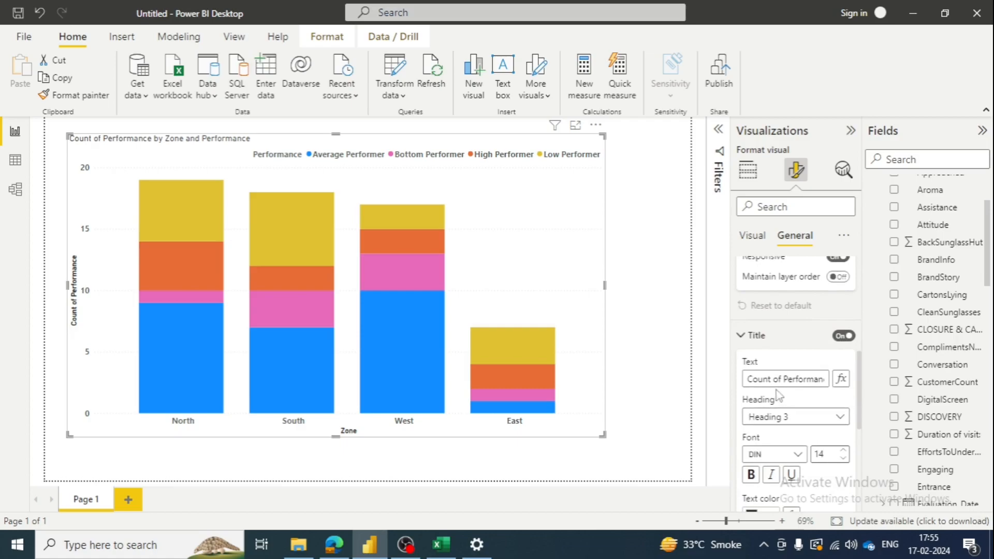
click(781, 375)
key(ctrl+a)
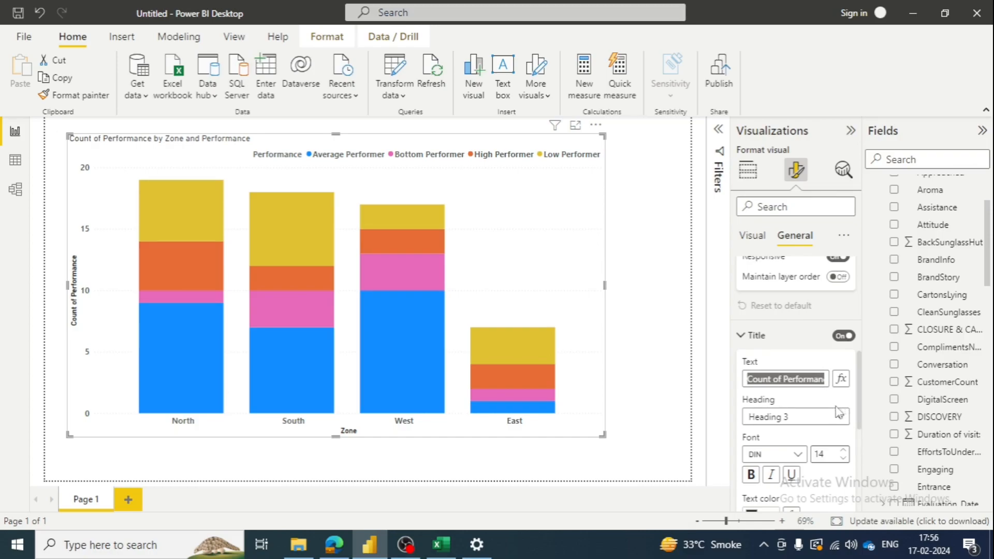
scroll(839, 413, down, 1)
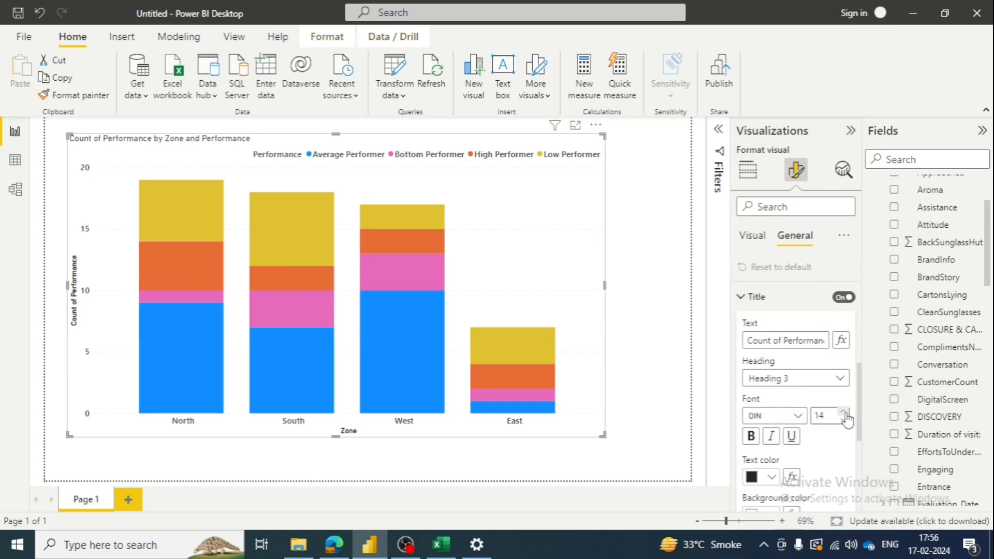
click(844, 412)
click(844, 412)
click(844, 412)
click(844, 412)
click(844, 412)
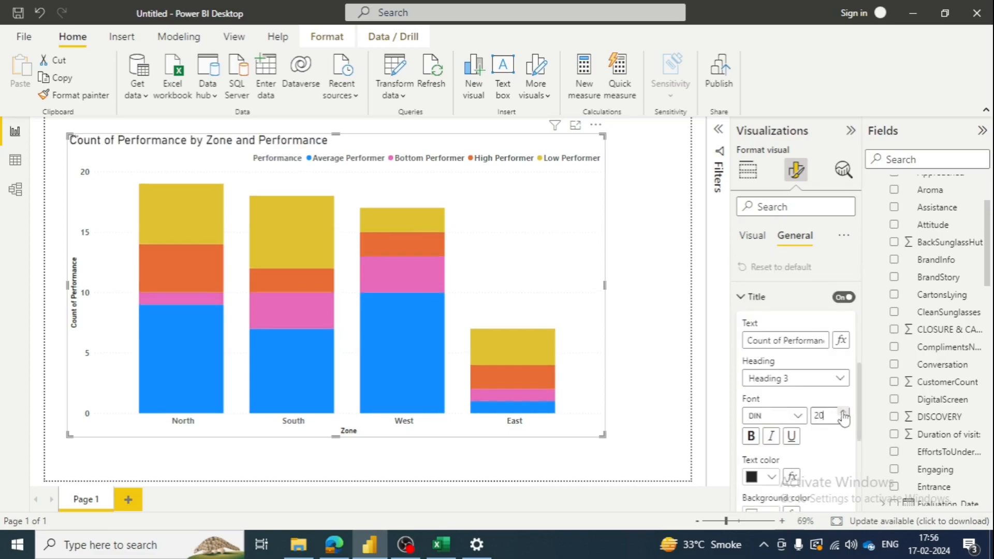
click(844, 412)
click(844, 413)
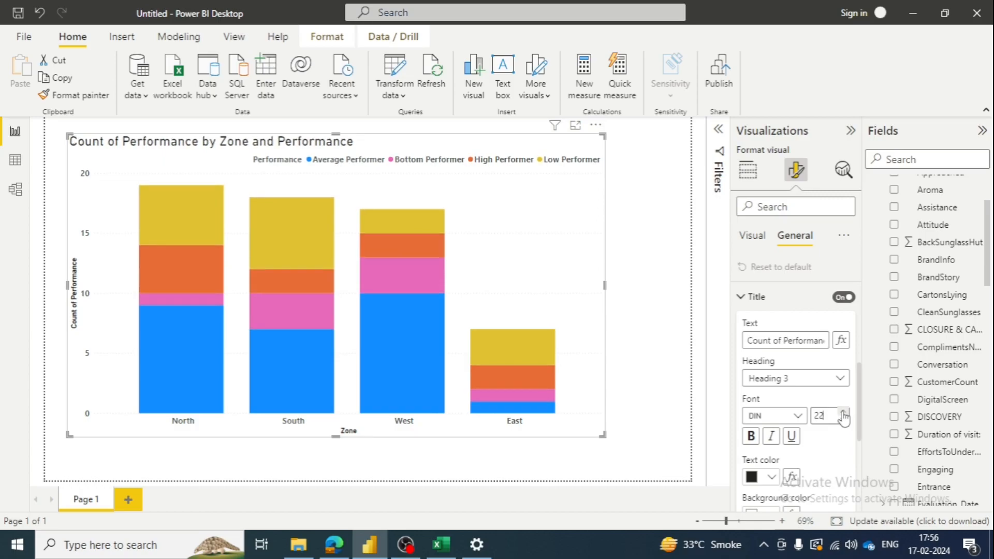
click(844, 414)
click(843, 414)
click(844, 414)
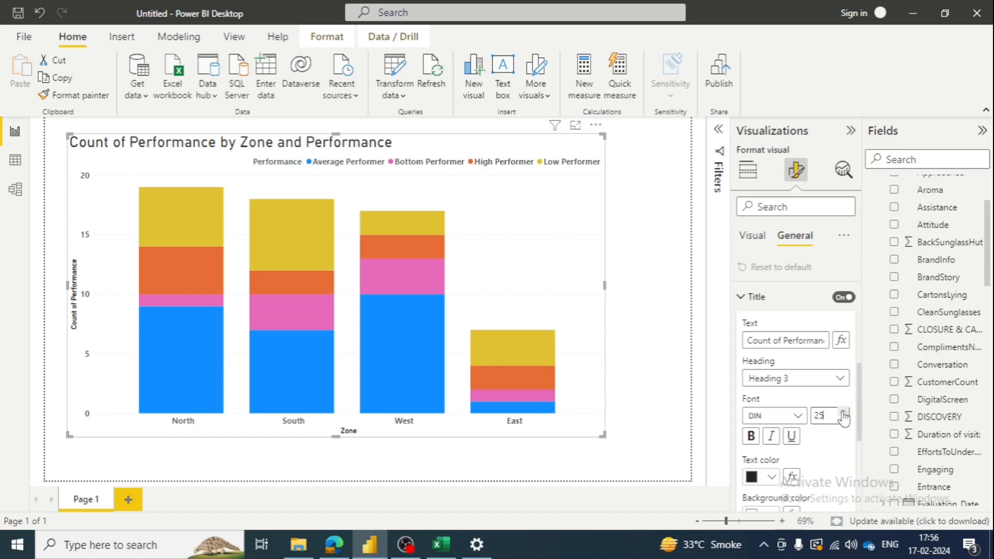
Step: Replace the chart title's text with "Style Advisotr Performance by Zone"
double_click(775, 342)
key(ctrl+a)
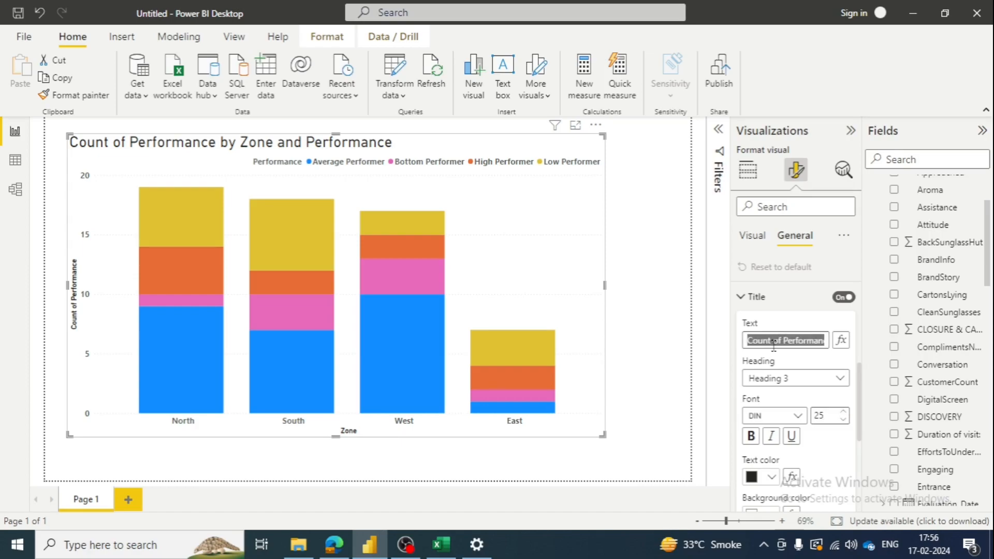
text(Sty)
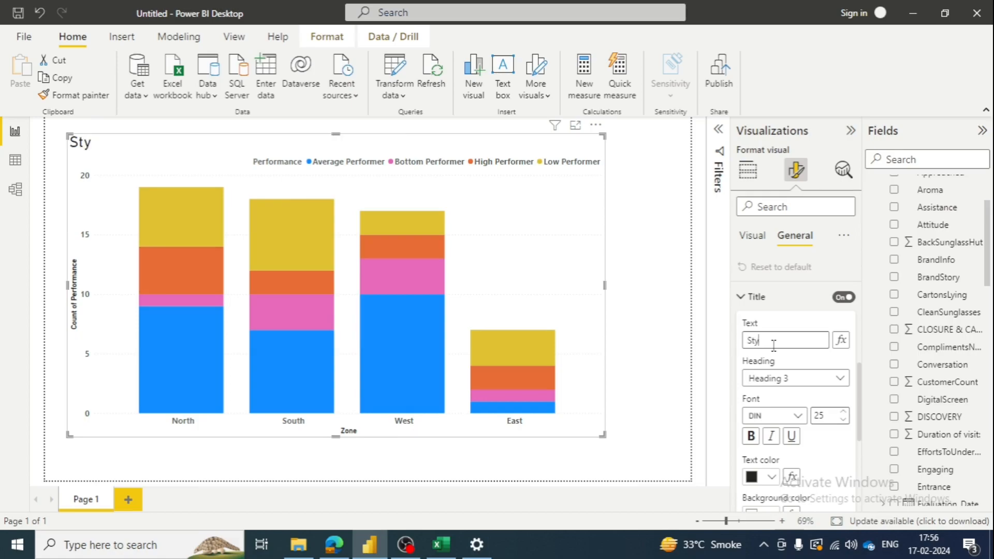
text(le Ap)
text(visor)
text(r)
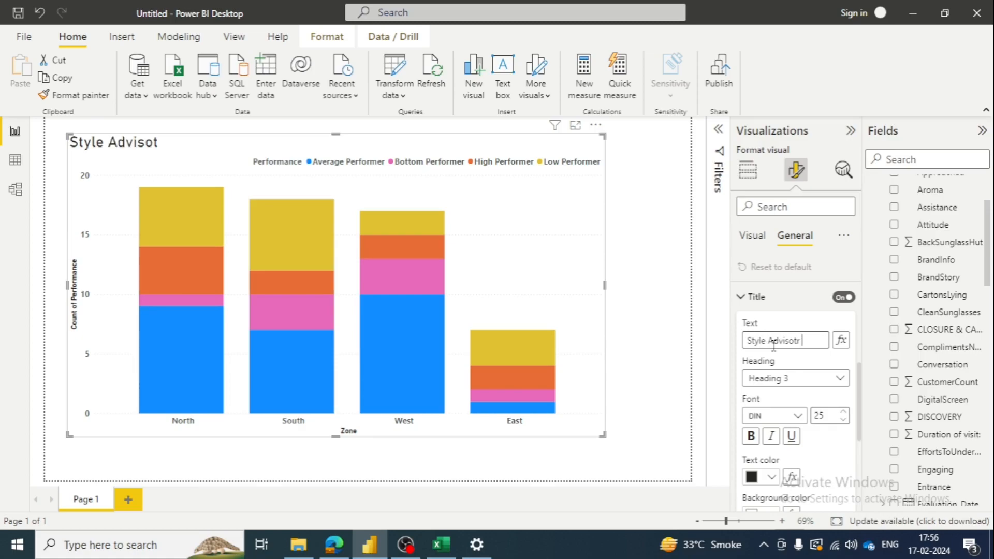
text( Perfomance)
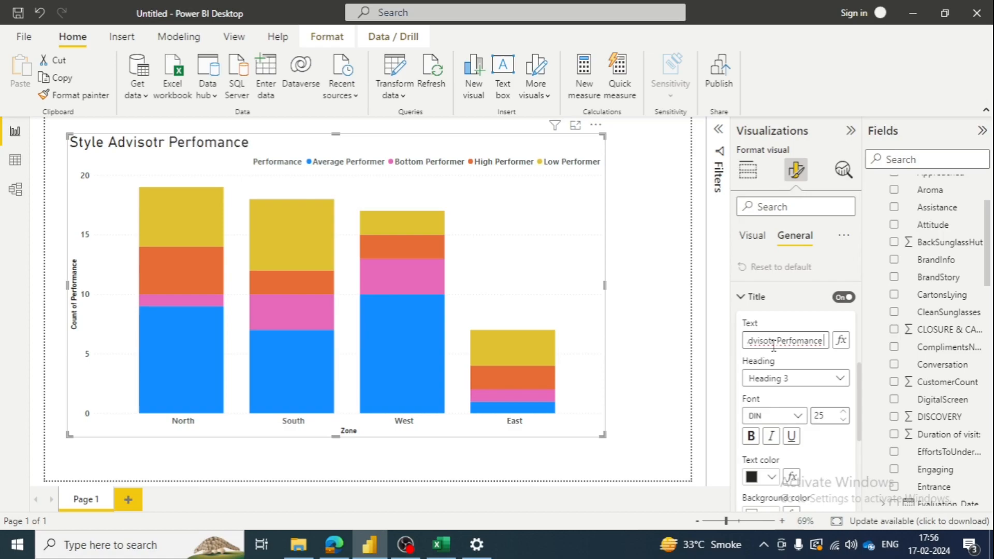
text( by Zone)
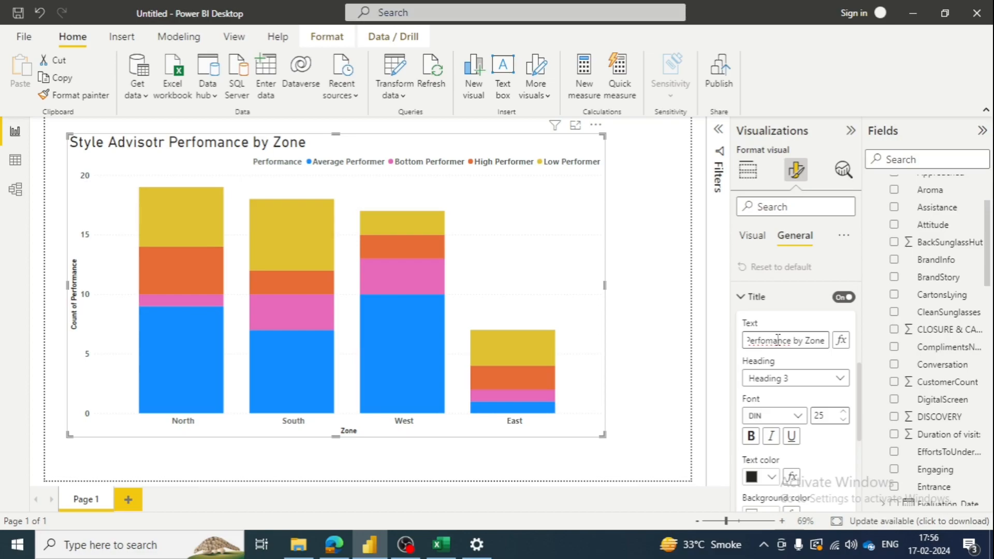
text(r)
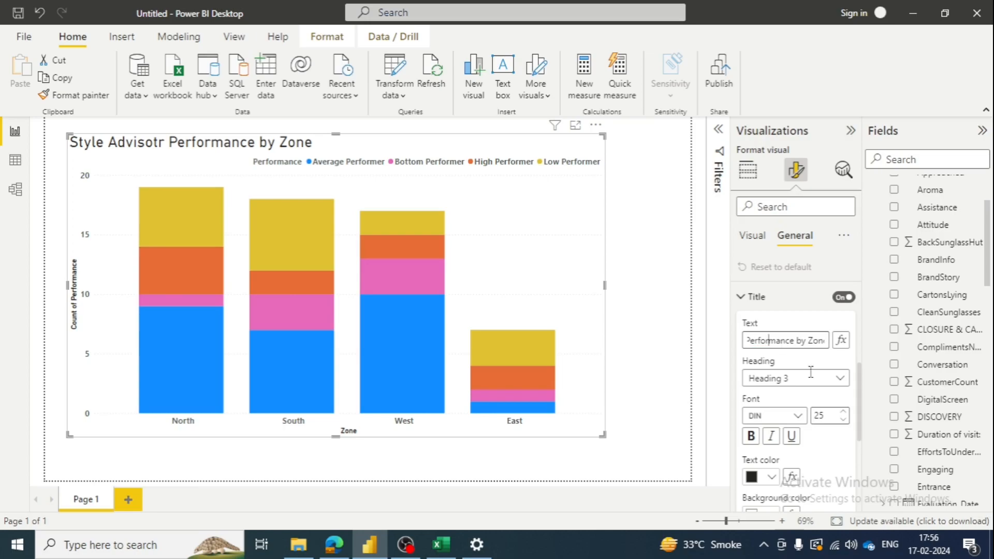
click(818, 368)
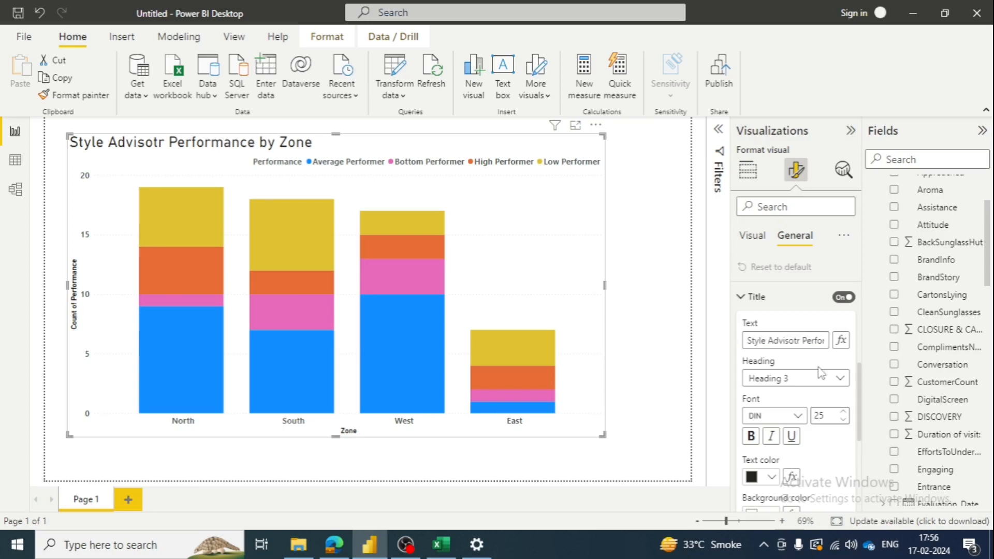
Step: Make the chart title bold, center it horizontally, and change its text color to light lavender blue
scroll(808, 414, down, 1)
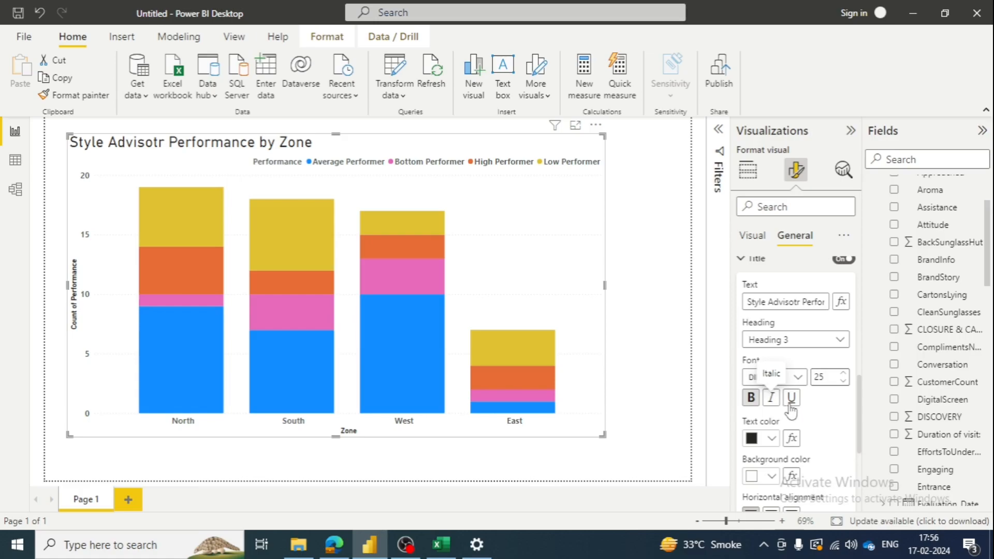
scroll(829, 416, down, 1)
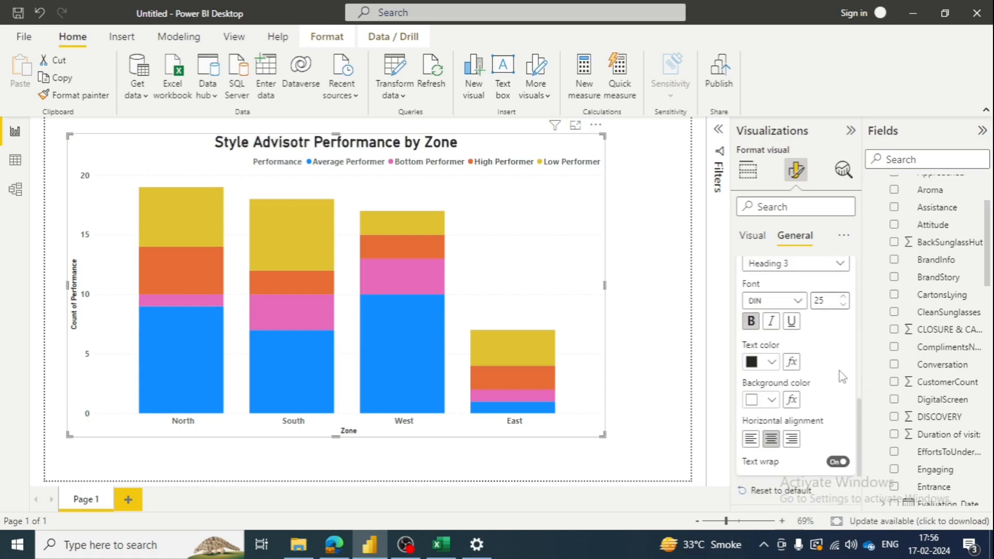
click(771, 400)
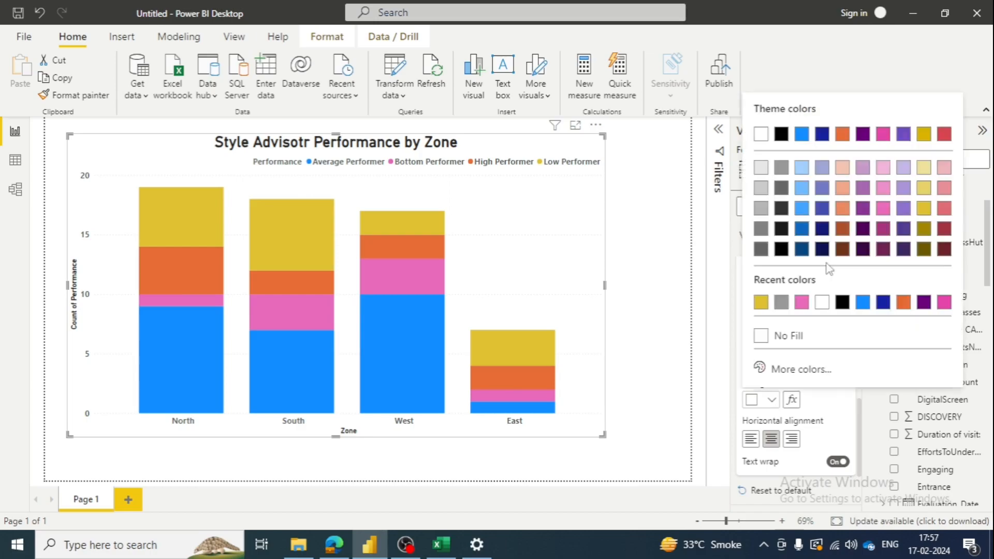
click(849, 399)
click(771, 362)
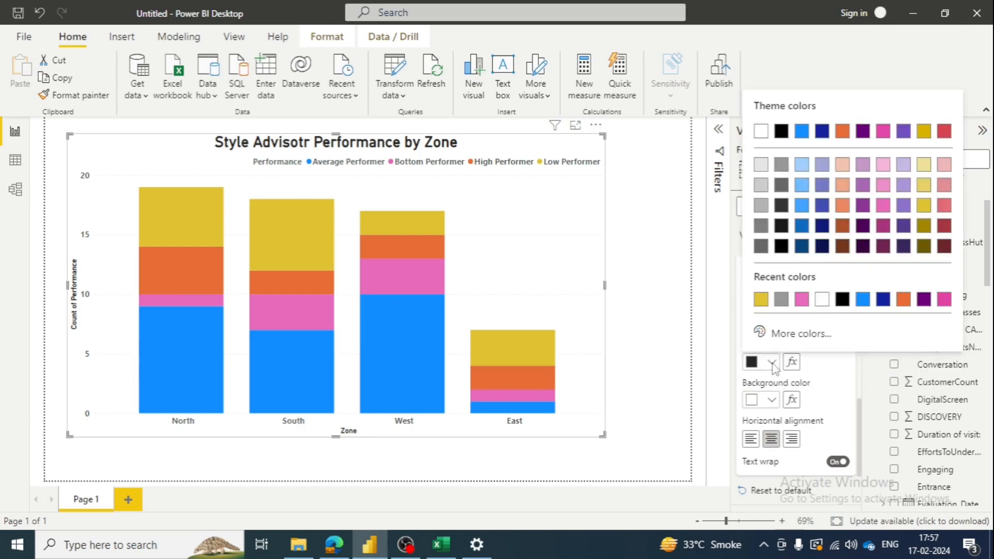
click(822, 164)
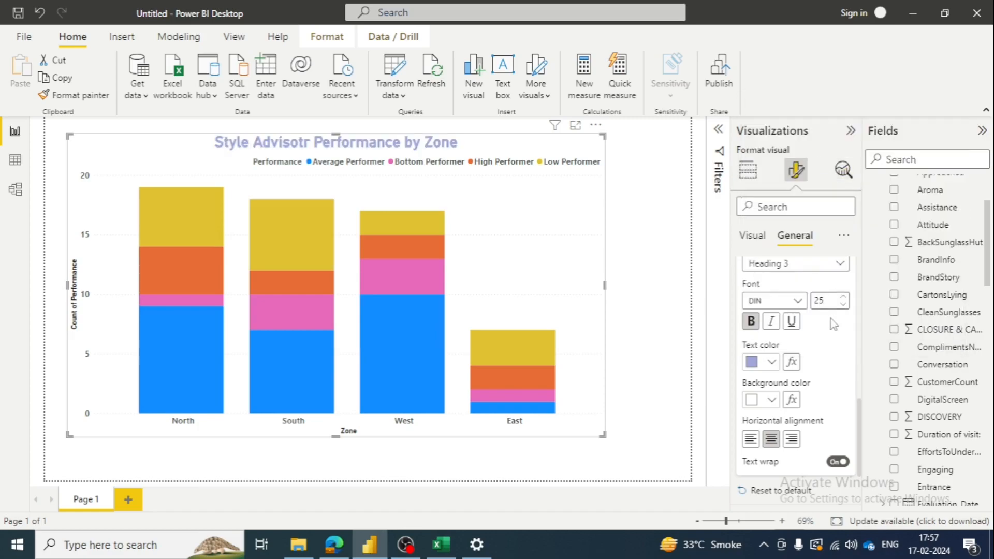
Step: Correct "Advisotr" to "Advisor" in the chart title and deselect the chart
scroll(834, 324, up, 2)
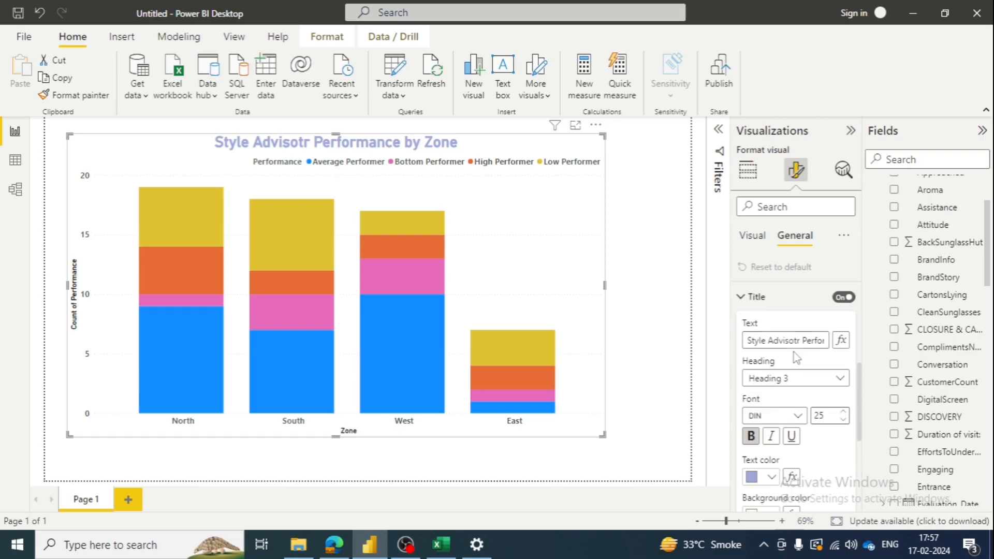
key(BackSpace)
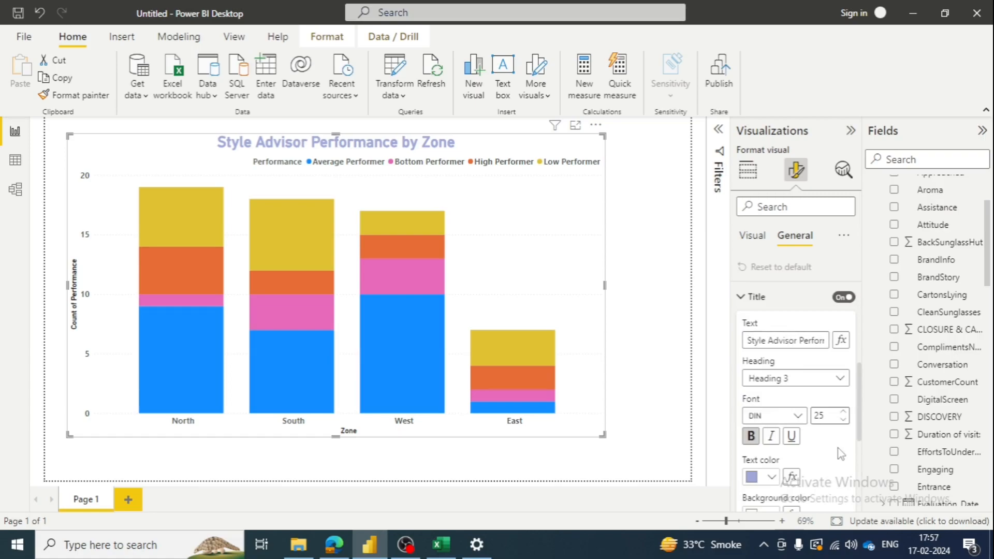
scroll(750, 415, down, 4)
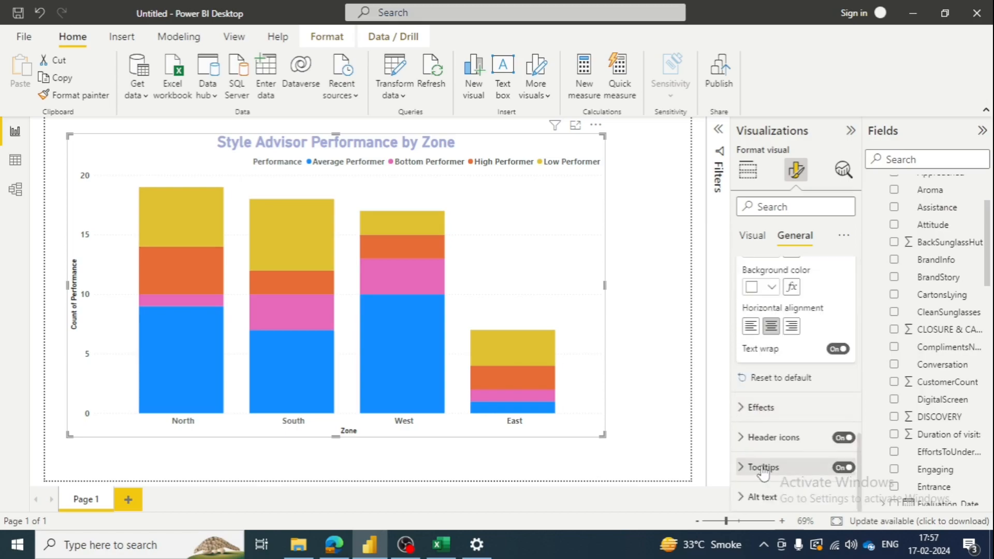
click(648, 215)
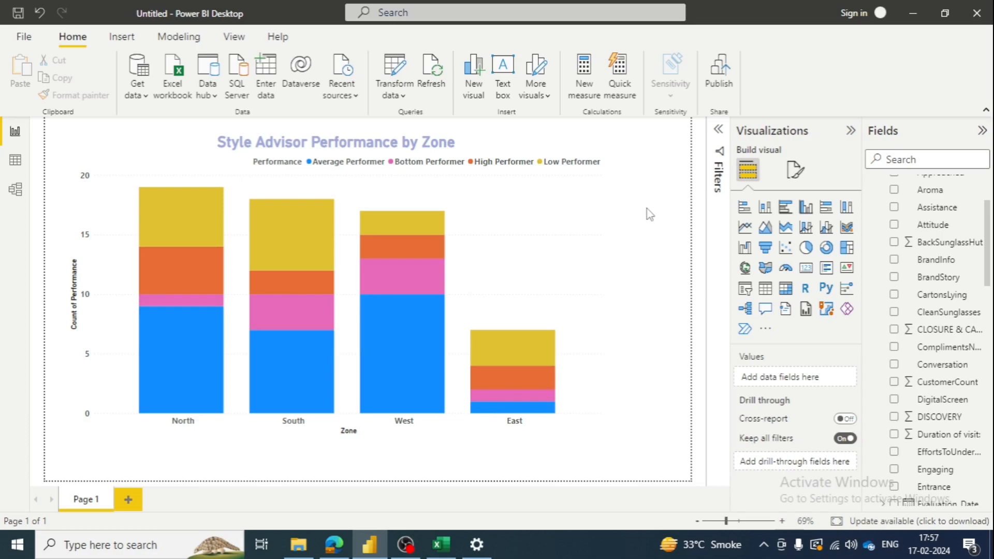
Step: Select the chart and rename the report page "Style Advisor Performance"
click(306, 148)
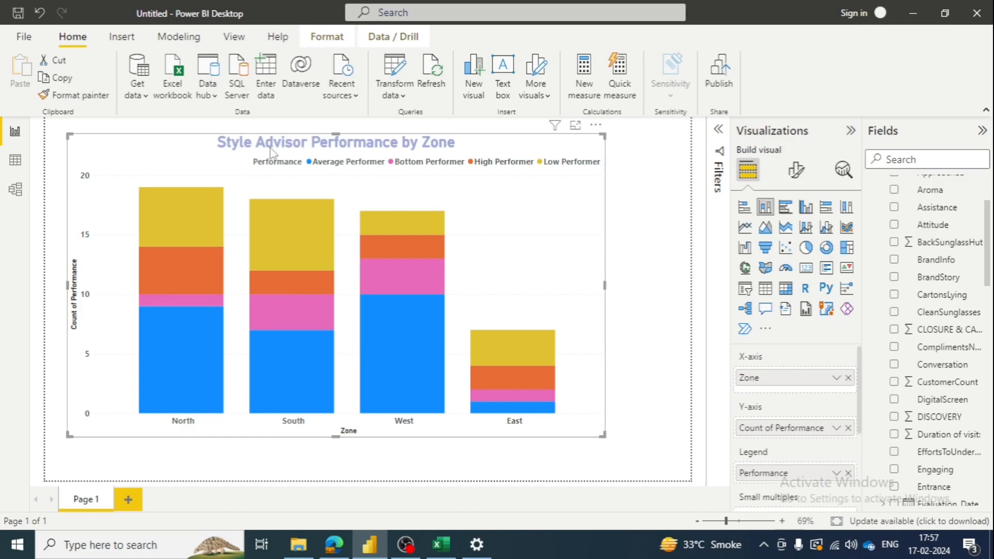
double_click(95, 499)
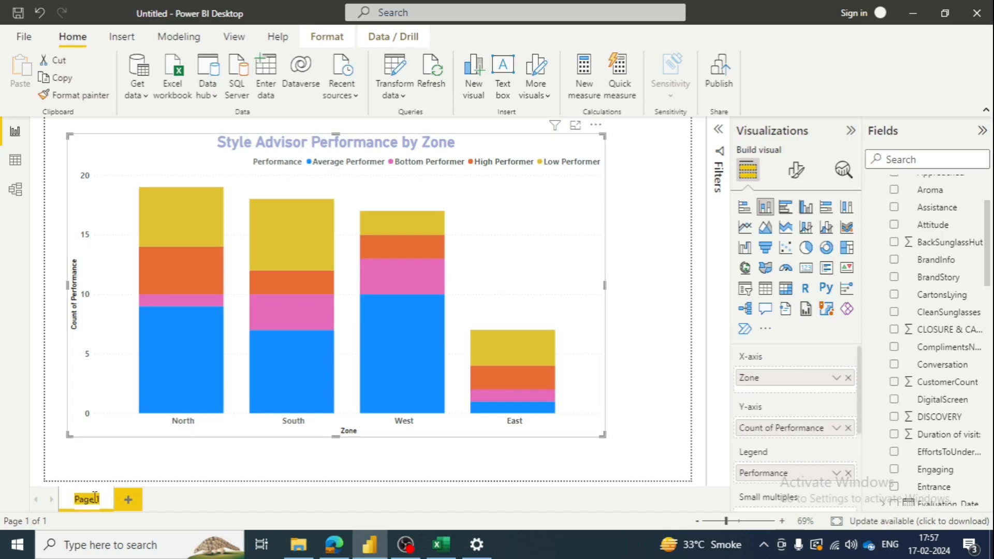
text(St)
text(y)
text(le Adv)
text(isor)
text( Perform)
text(ance)
key(Return)
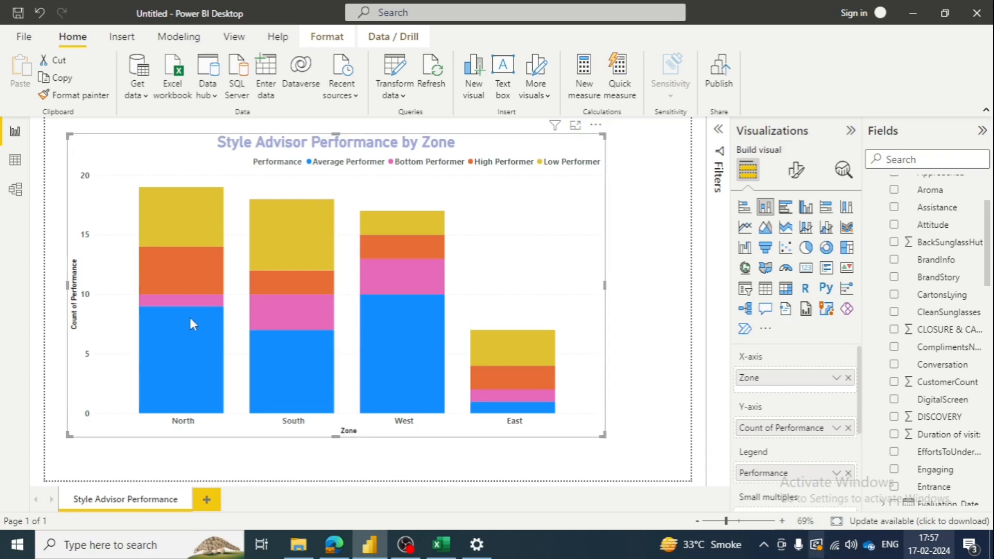
Step: Inspect the Evaluation_Score column in the stores data table and return to the report page
click(15, 165)
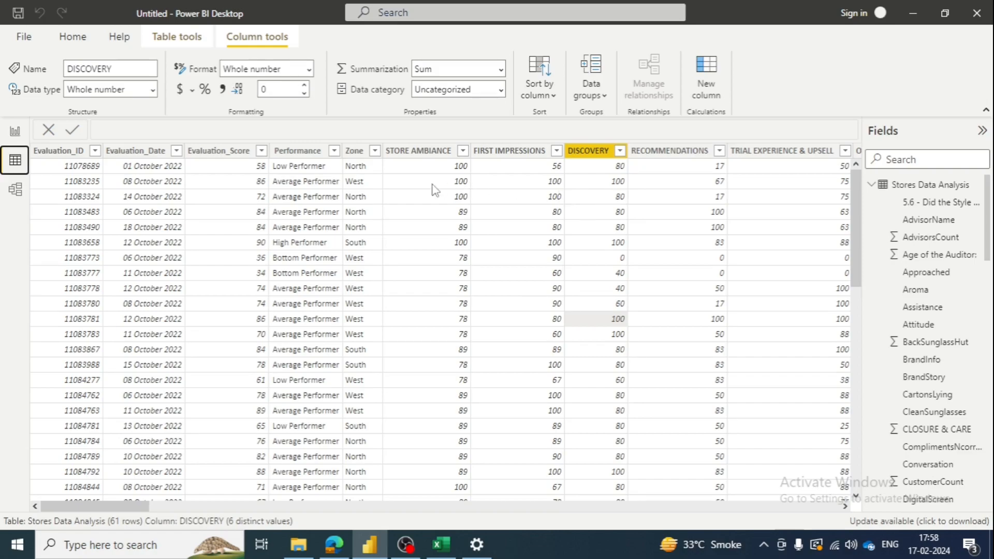
click(232, 154)
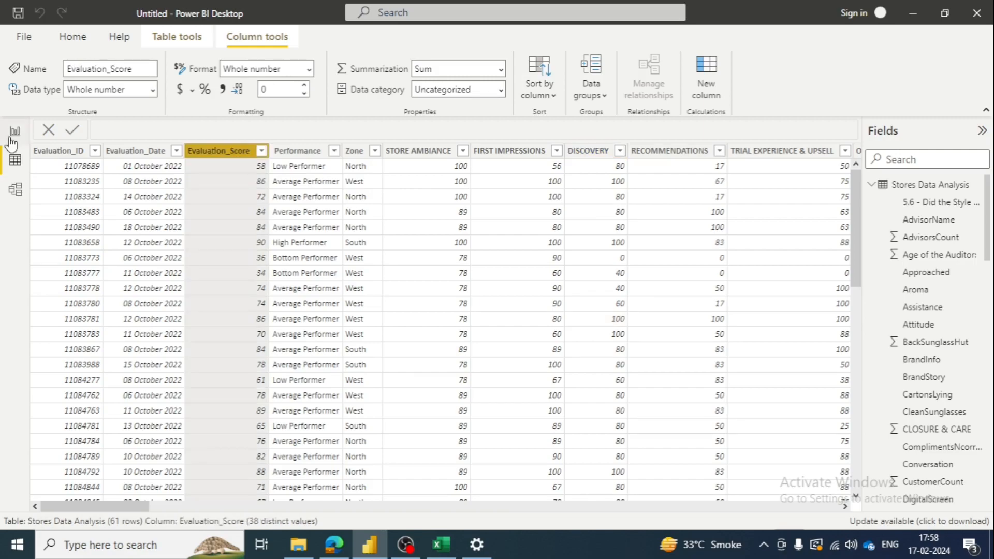
click(14, 132)
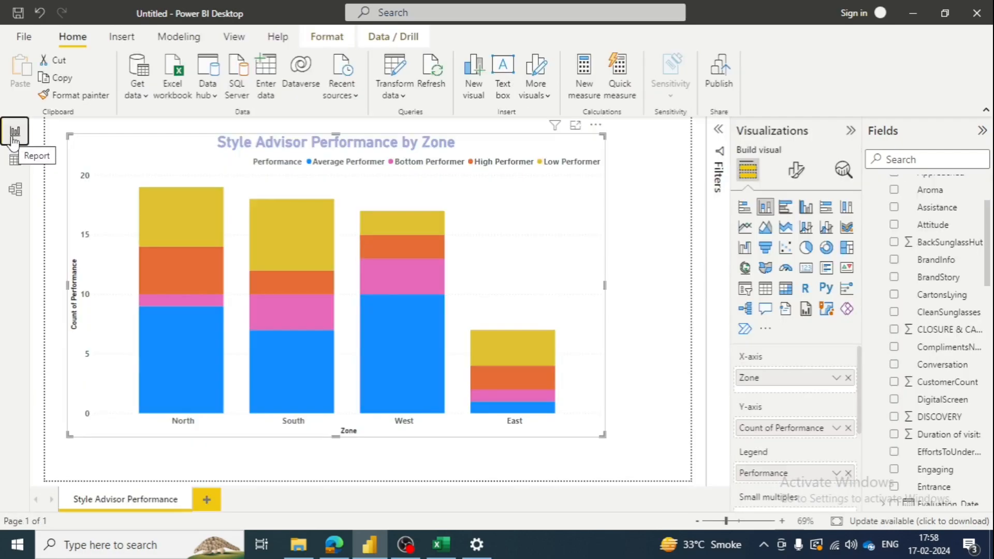
Step: Add a new report page, filter the field list for "zone", and insert an empty stacked column chart
click(15, 161)
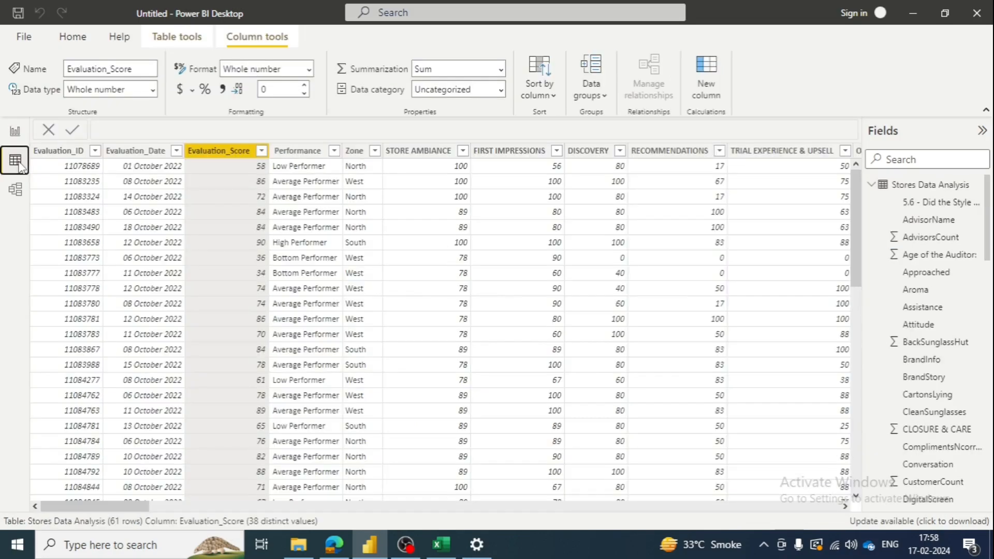
click(15, 132)
click(895, 160)
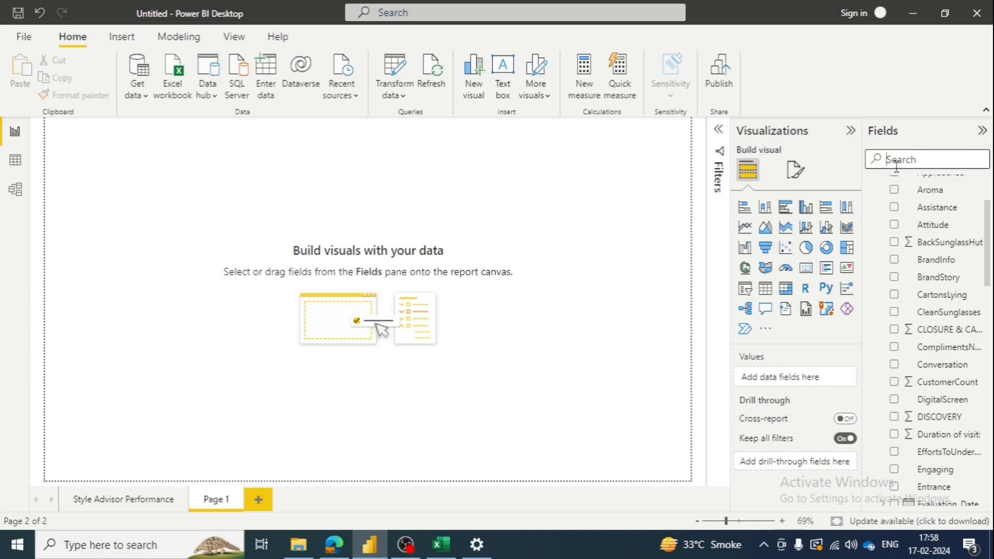
text(zone)
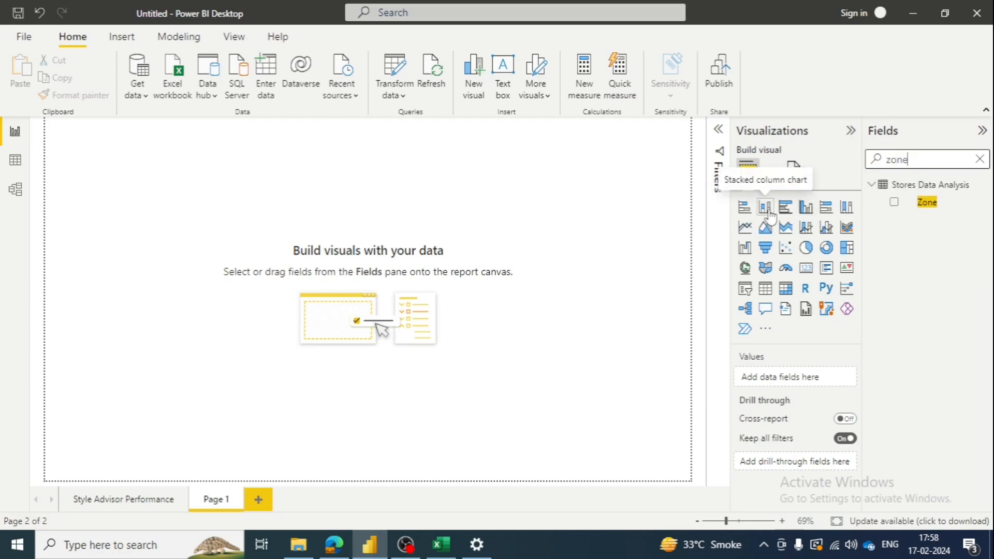
click(768, 208)
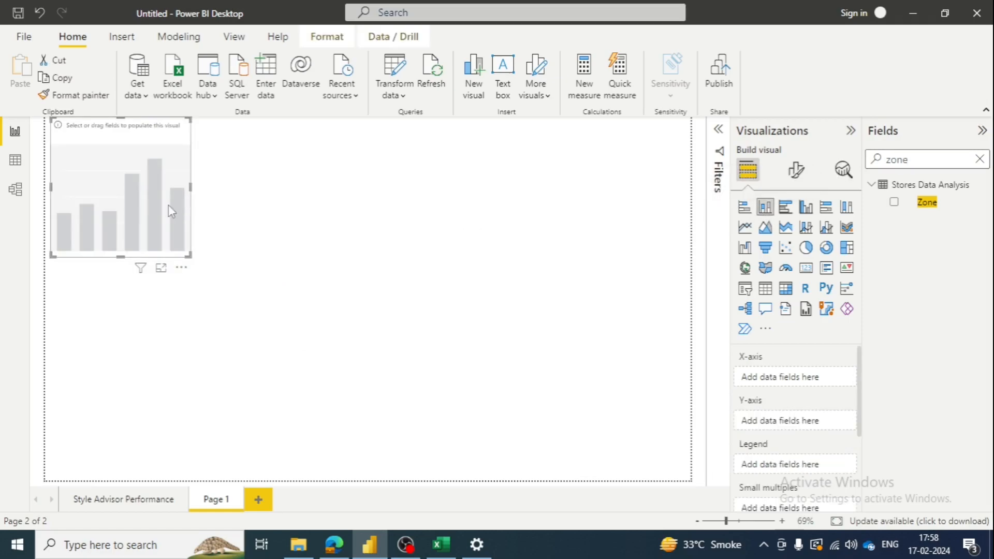
drag(169, 204, 523, 373)
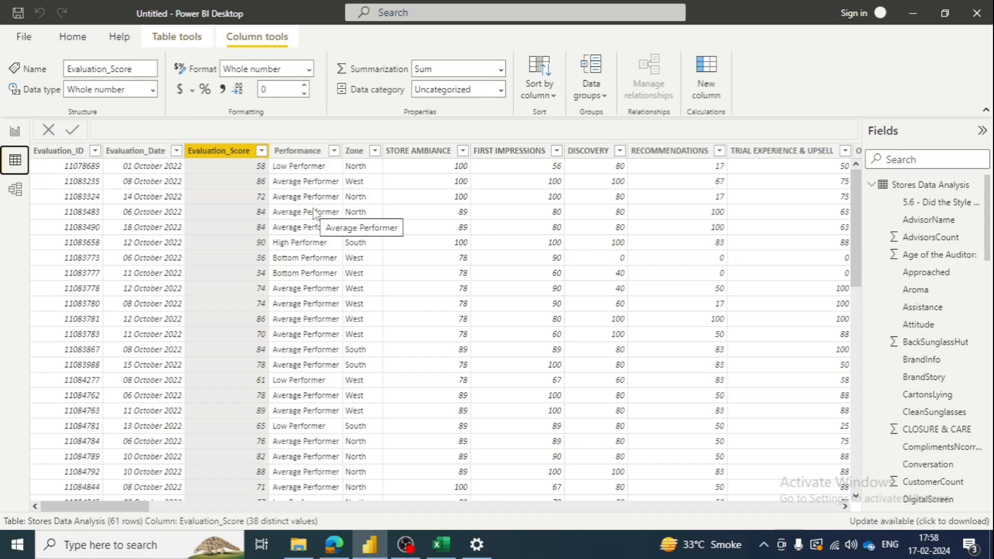
Step: Examine the Performance column and the score columns from STORE AMBIANCE to OVERALL EXPERIENCE in the stores data table
click(322, 176)
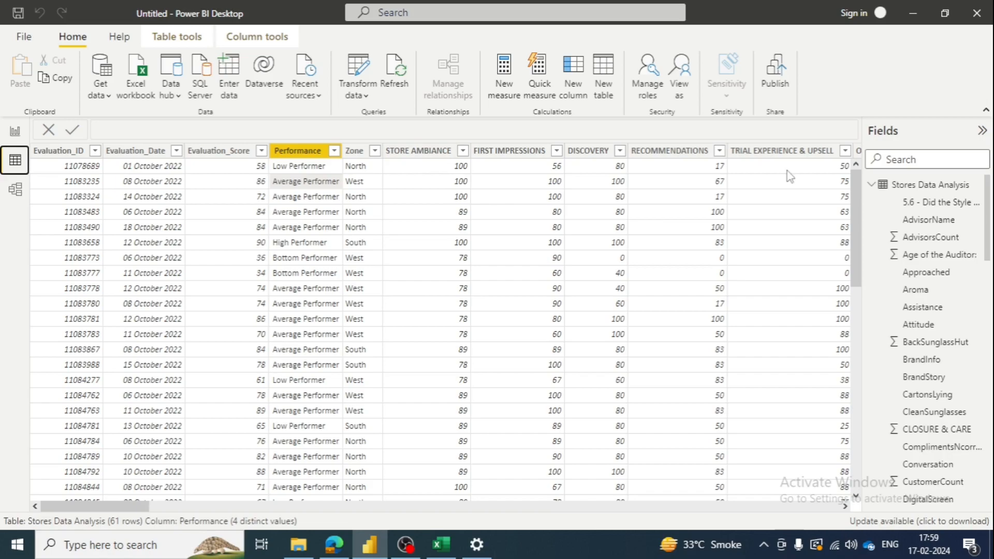
click(845, 506)
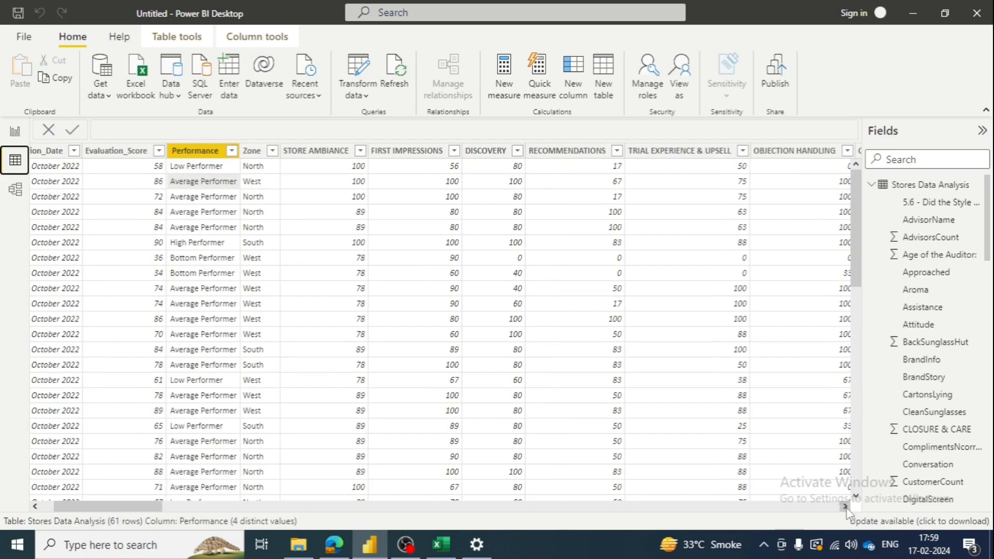
click(845, 506)
click(846, 506)
click(845, 506)
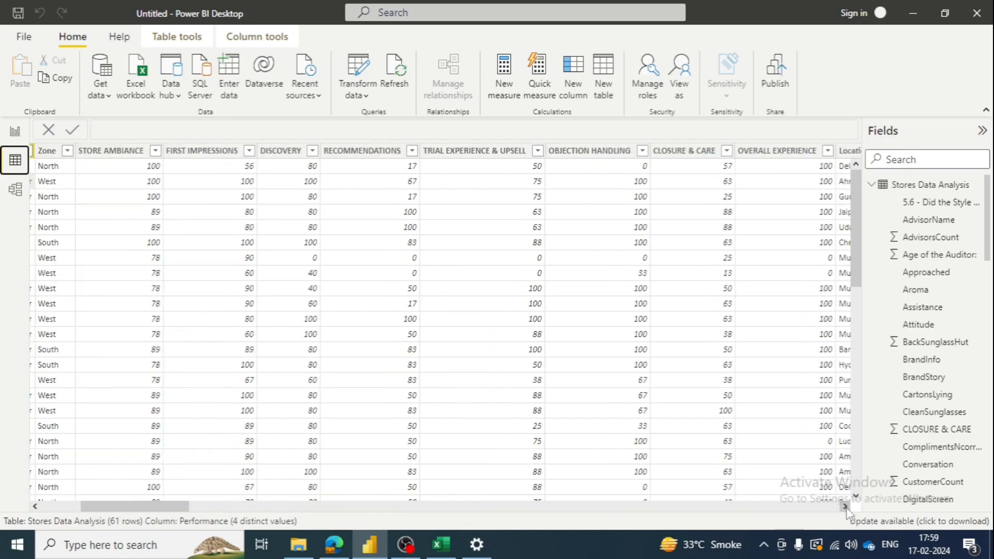
click(845, 506)
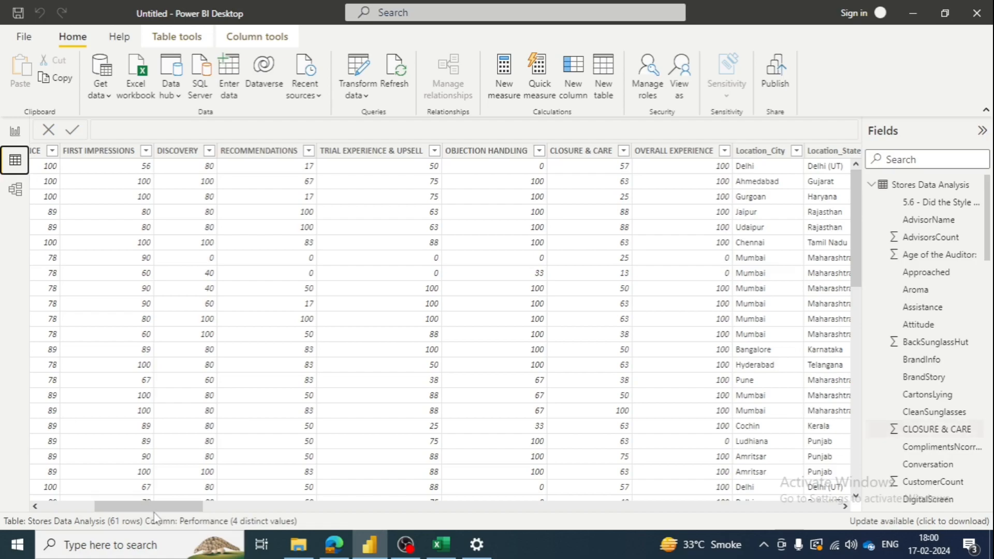
drag(154, 507, 120, 507)
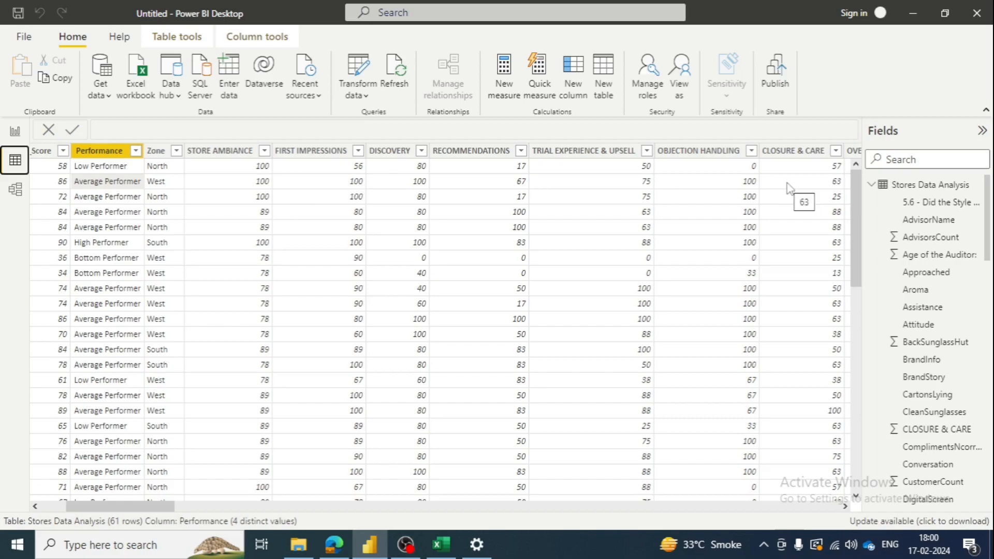
click(845, 506)
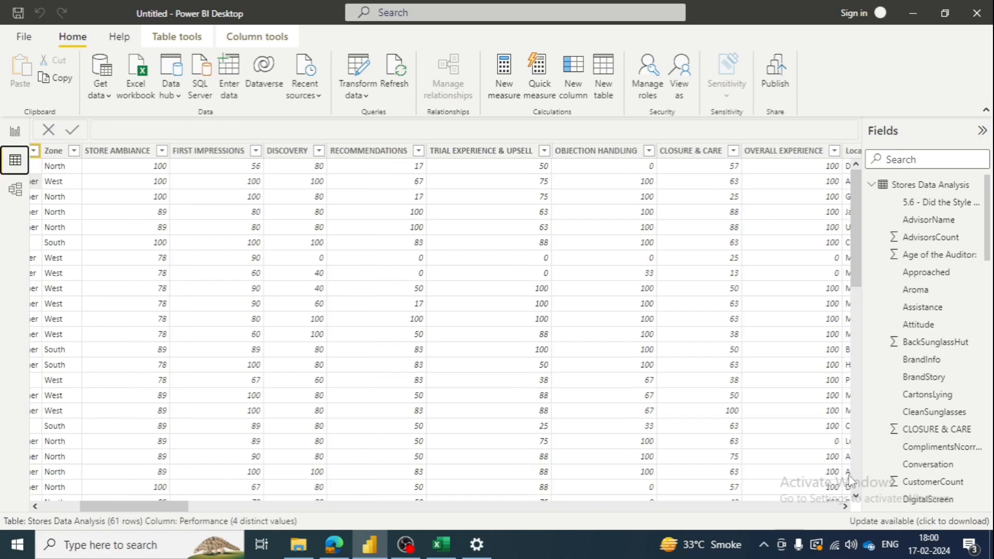
click(845, 506)
click(846, 507)
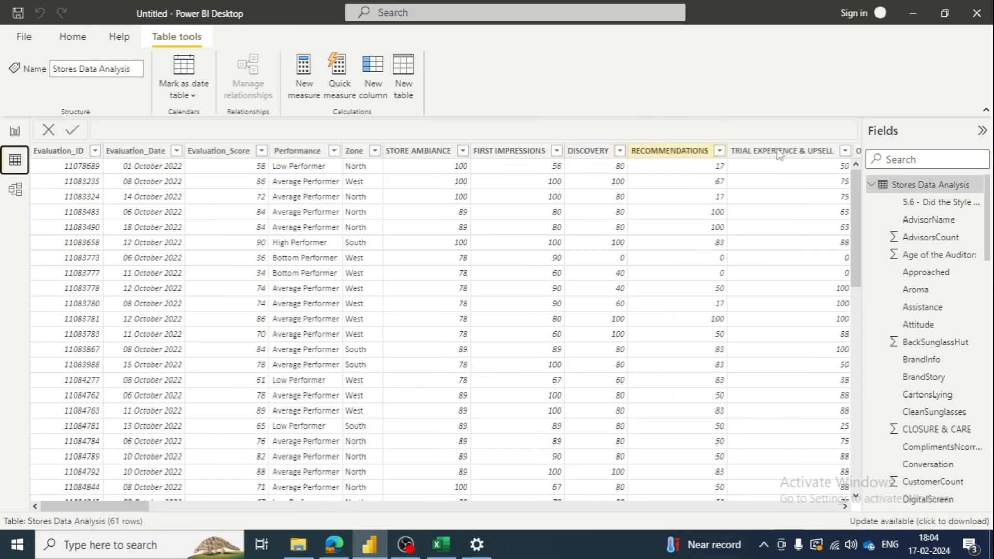
click(844, 507)
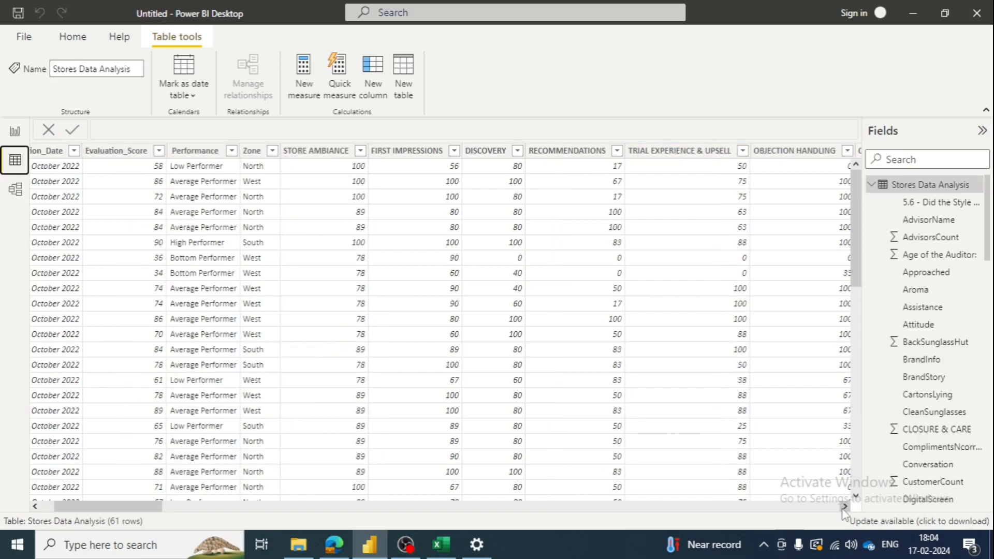
click(844, 507)
click(844, 507)
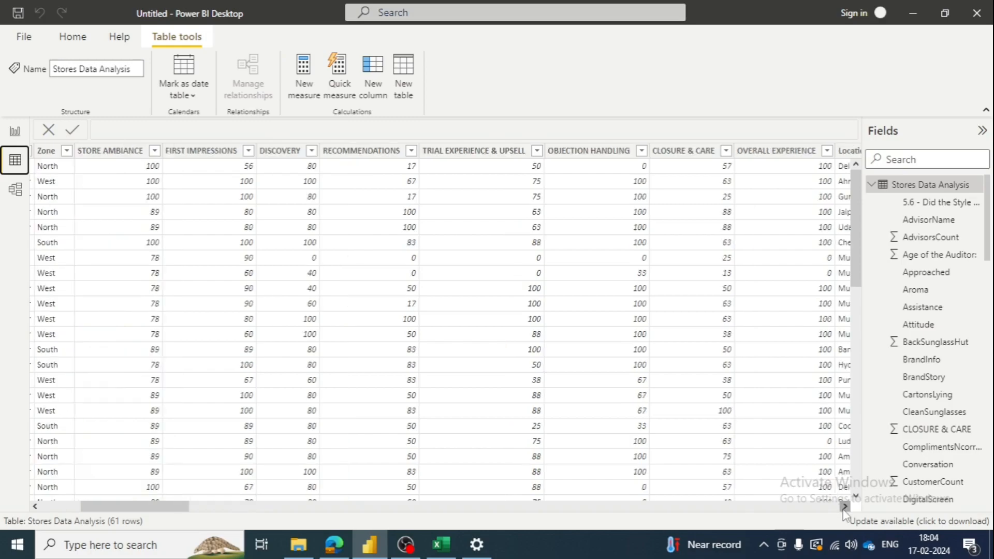
click(844, 507)
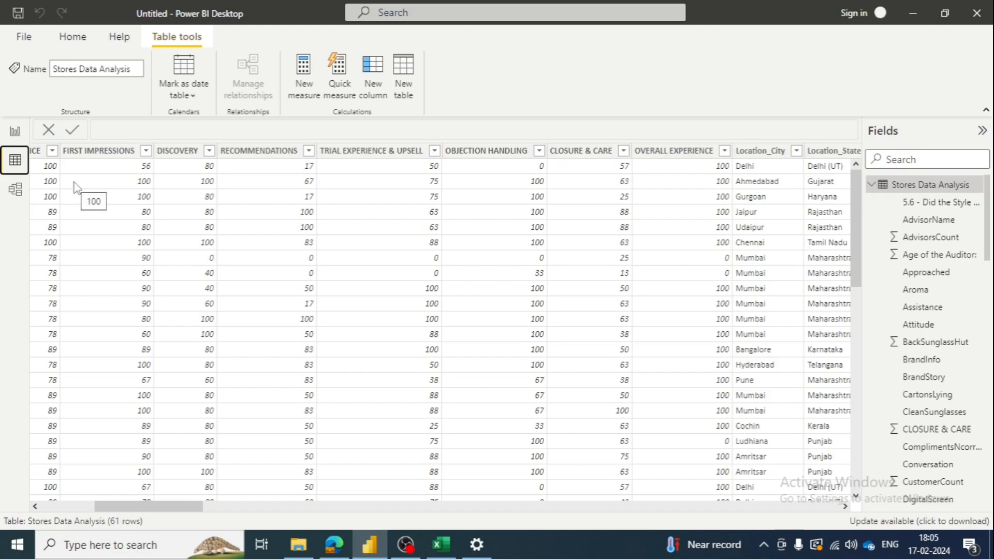
Step: Return to the report view and open the Stores Data Analysis query in Power Query Editor
click(15, 132)
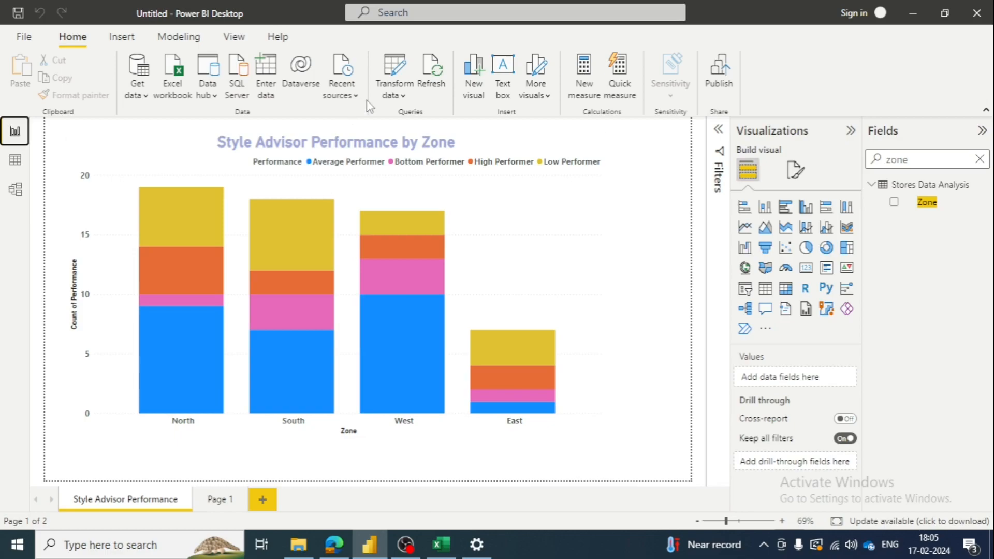
click(384, 97)
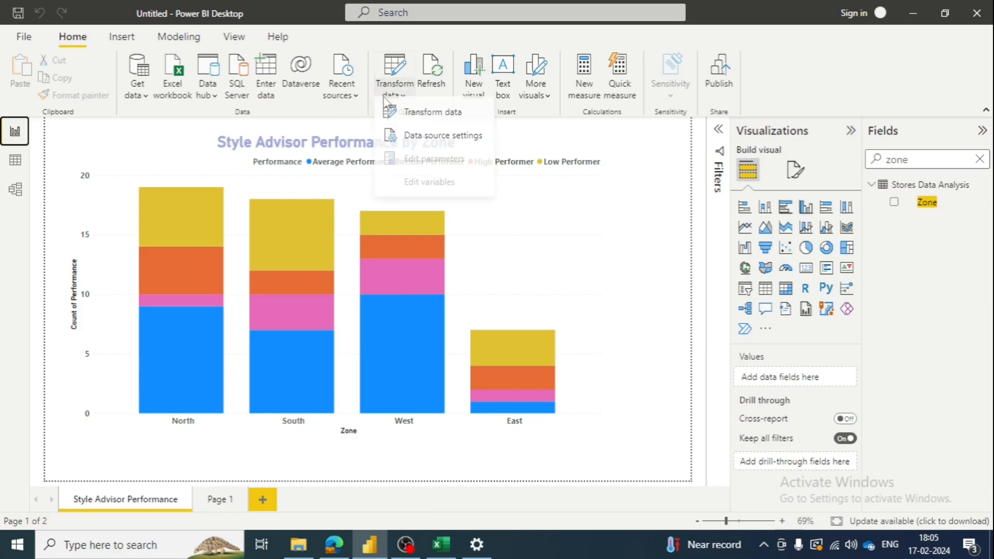
click(405, 111)
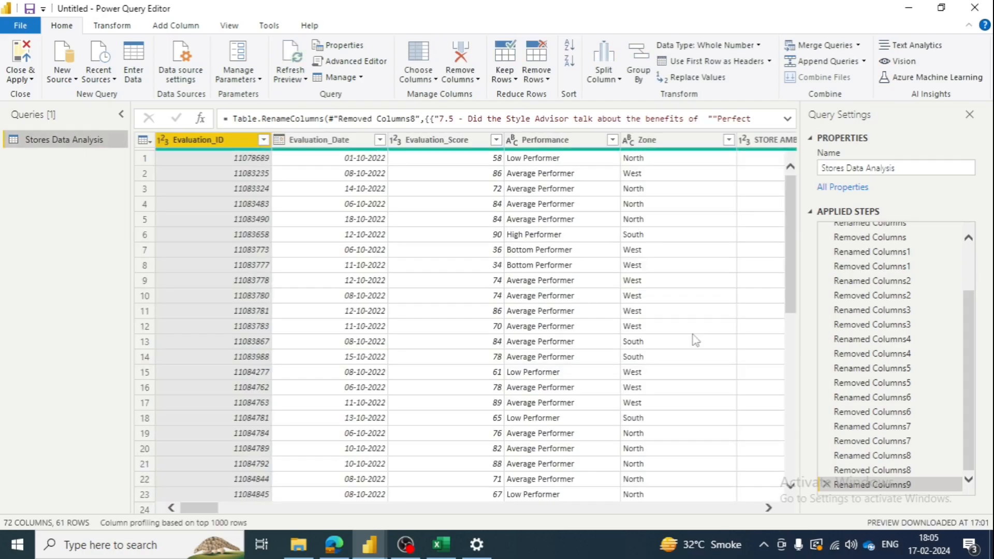
Step: Remove the OVERALL EXPERIENCE column from the Stores Data Analysis query
click(770, 510)
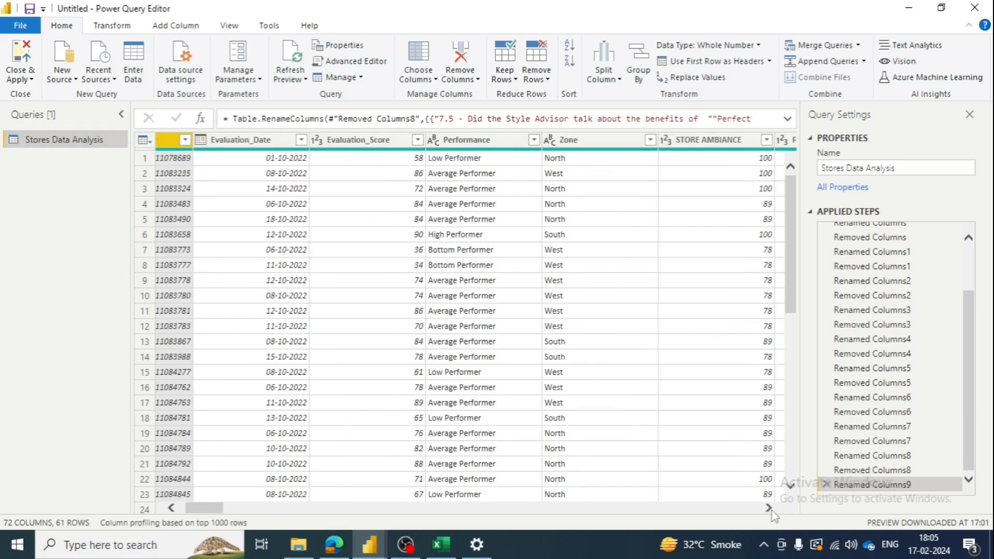
click(771, 511)
click(771, 511)
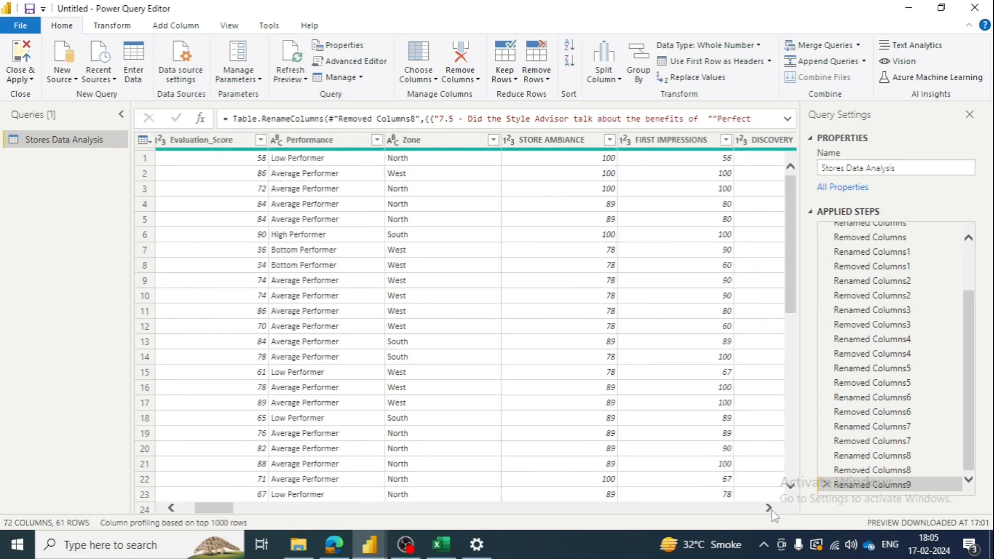
click(771, 511)
click(772, 510)
click(771, 509)
click(771, 510)
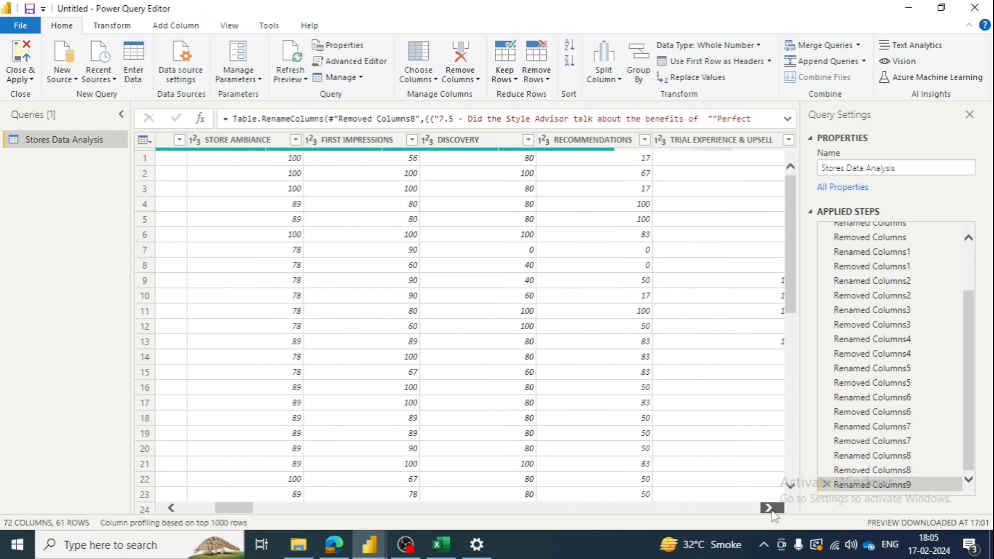
click(772, 510)
click(771, 510)
click(771, 510)
click(771, 510)
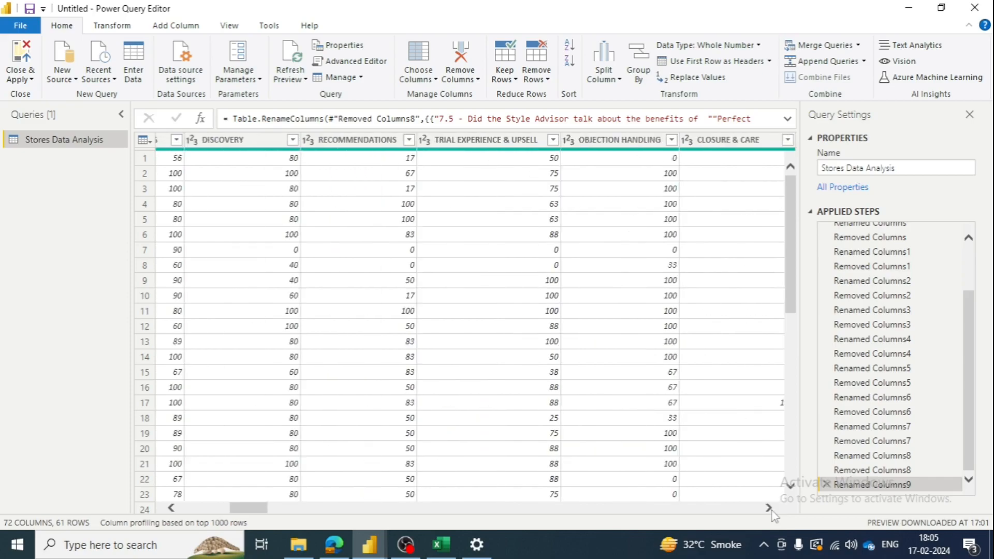
click(772, 510)
click(771, 510)
click(771, 510)
click(771, 510)
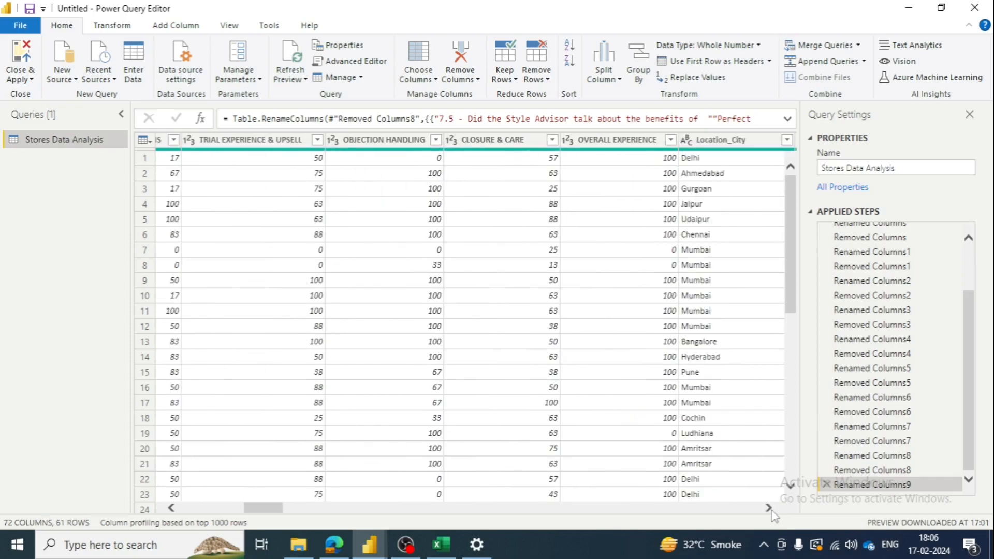
click(771, 510)
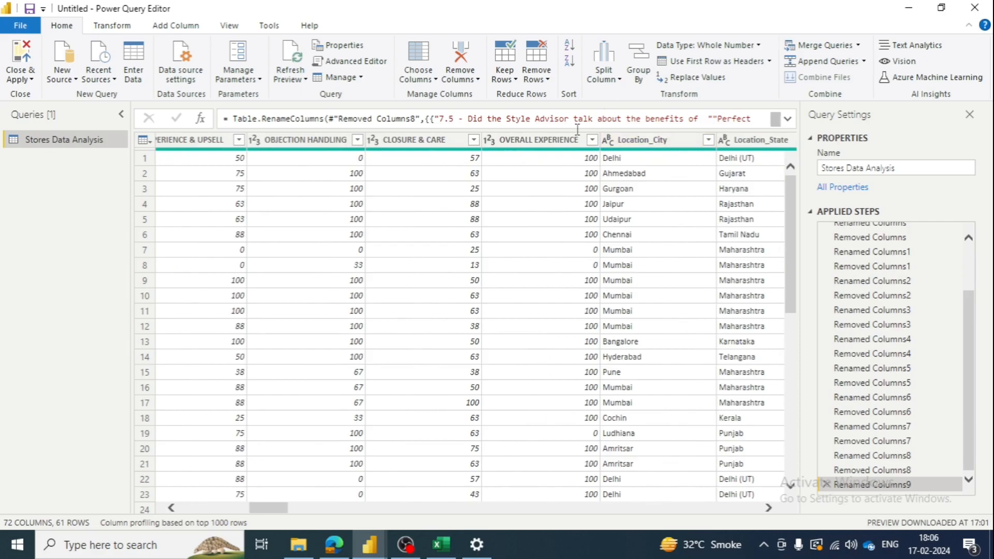
right_click(550, 144)
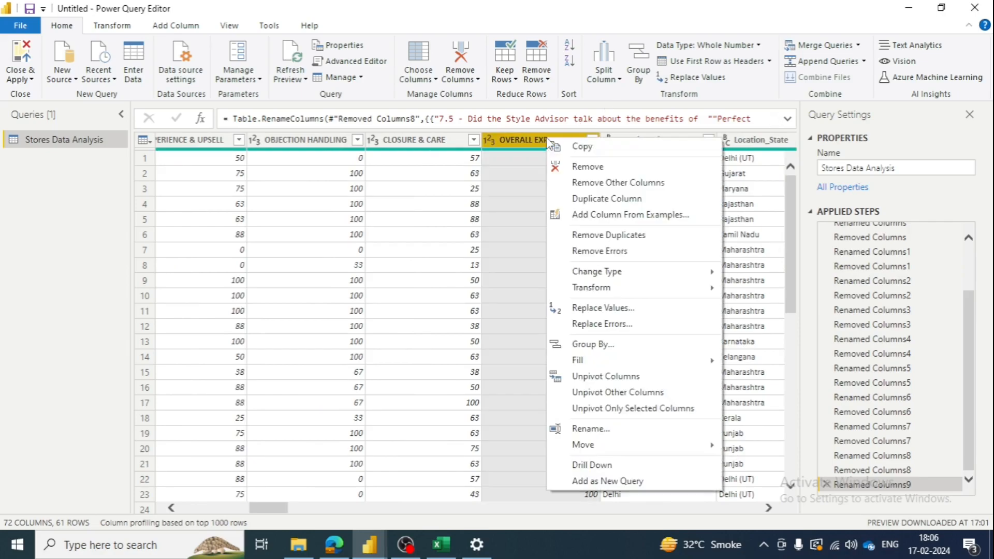
click(569, 163)
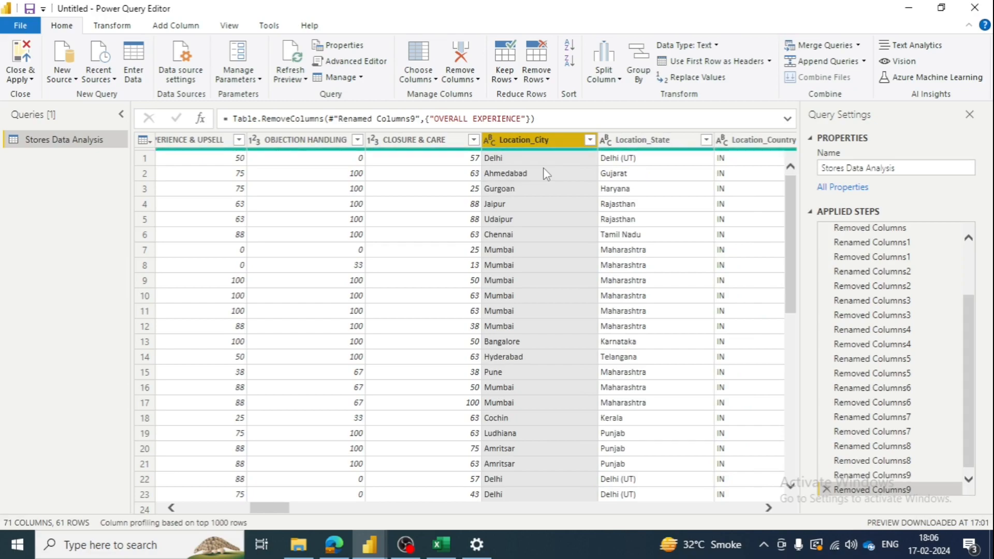
click(440, 143)
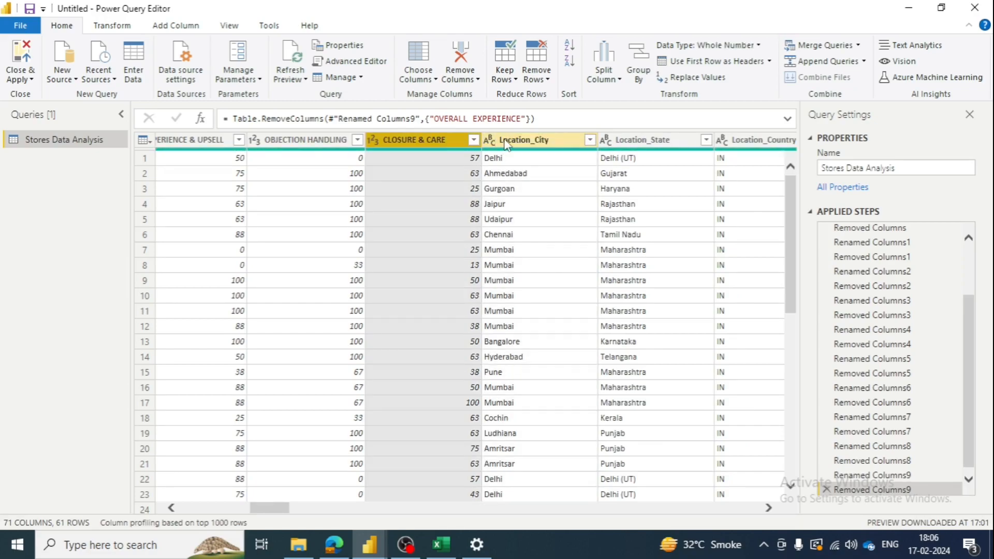
right_click(506, 145)
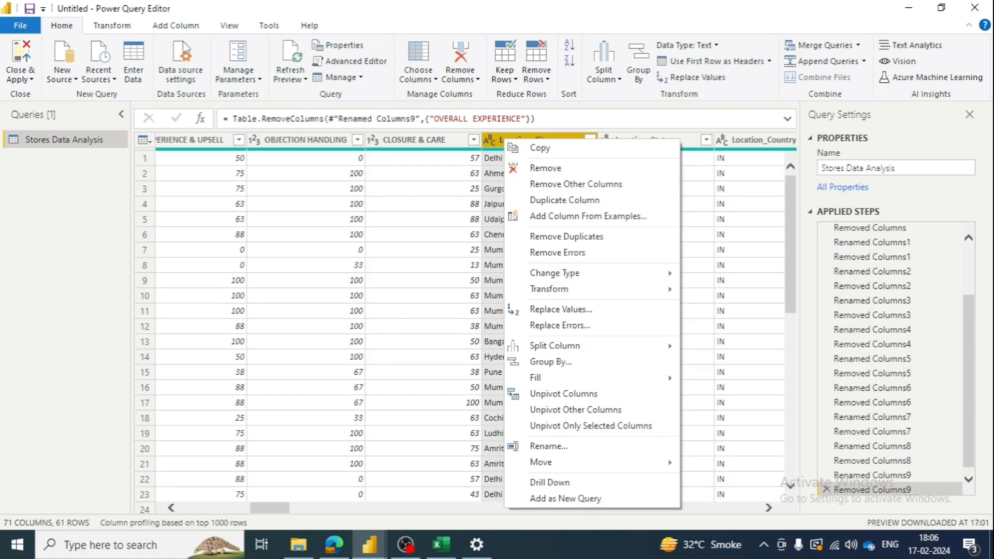
click(188, 26)
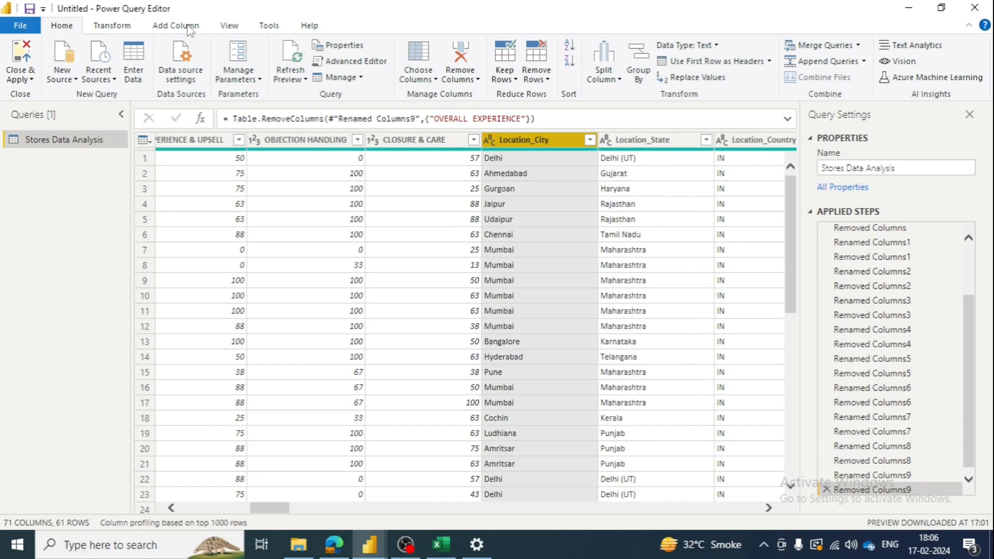
Step: Start a custom column in the Stores Data Analysis query and name it Overall_Ratings
click(188, 26)
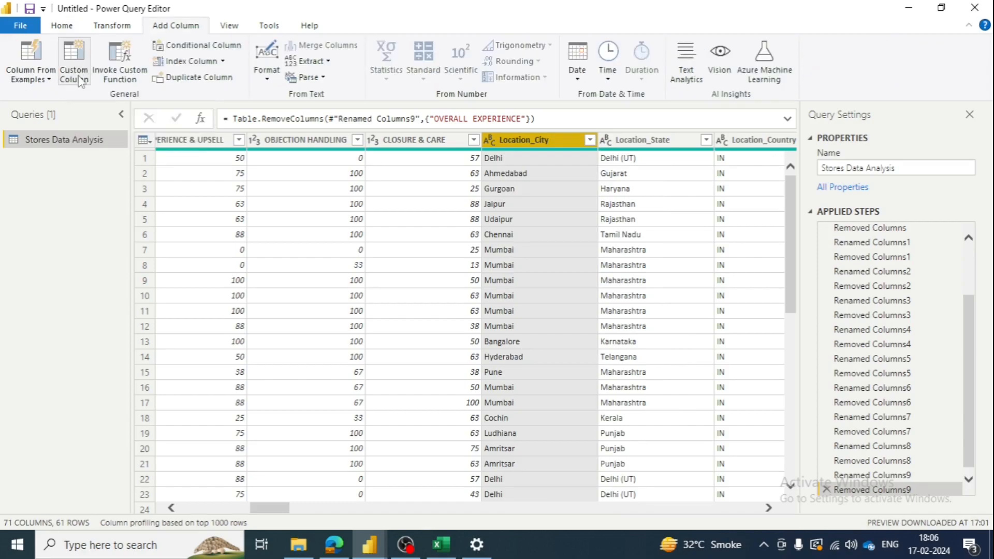
click(78, 77)
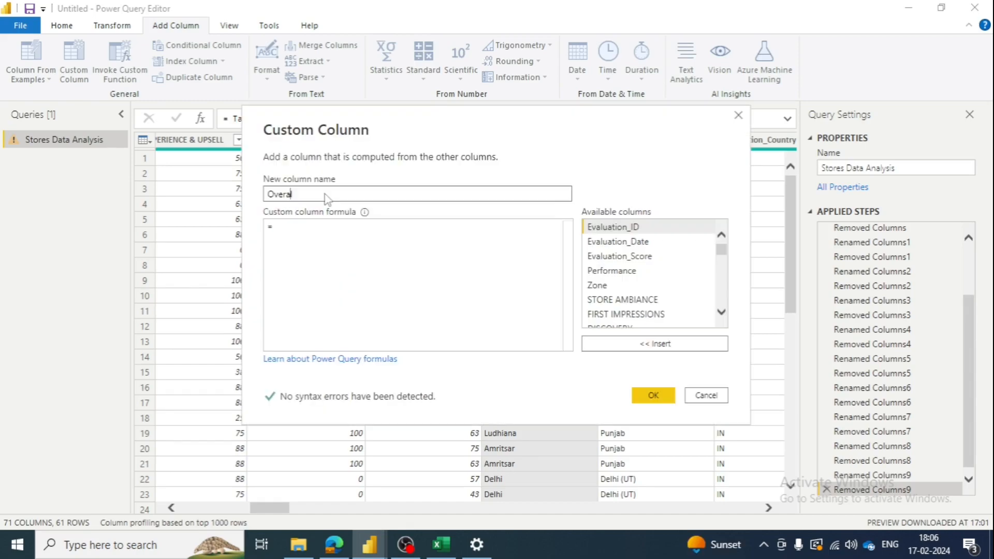
text(ll)
text( Rat)
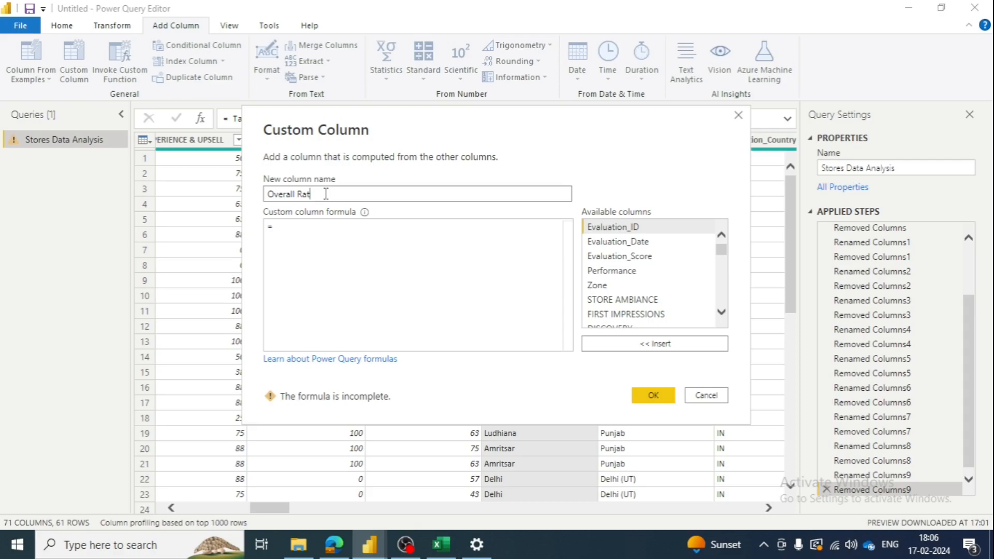
key(BackSpace)
key(BackSpace)
key(BackSpace)
key(BackSpace)
text(_Ratings)
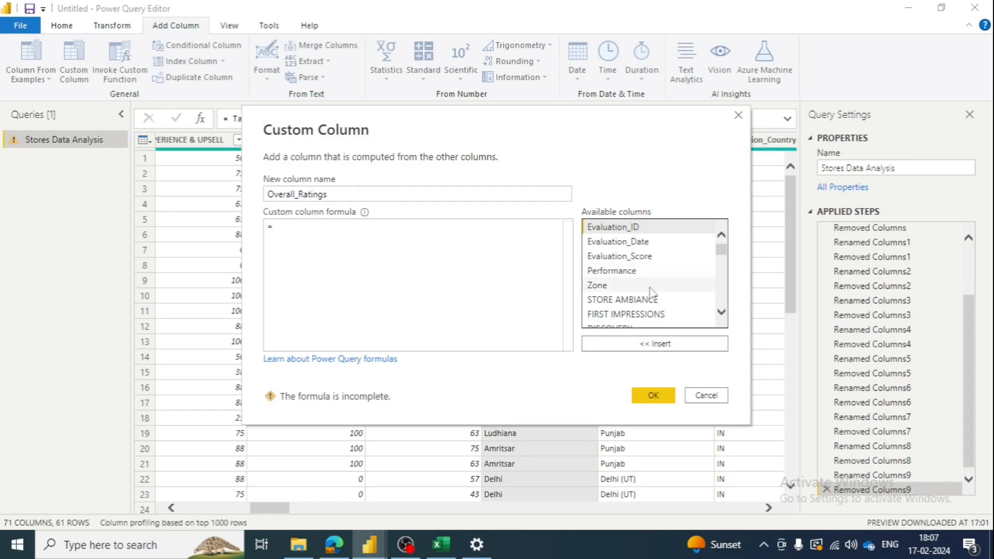
Step: Begin the Overall_Ratings formula as the sum of the STORE AMBIANCE, FIRST IMPRESSIONS and DISCOVERY columns
click(721, 314)
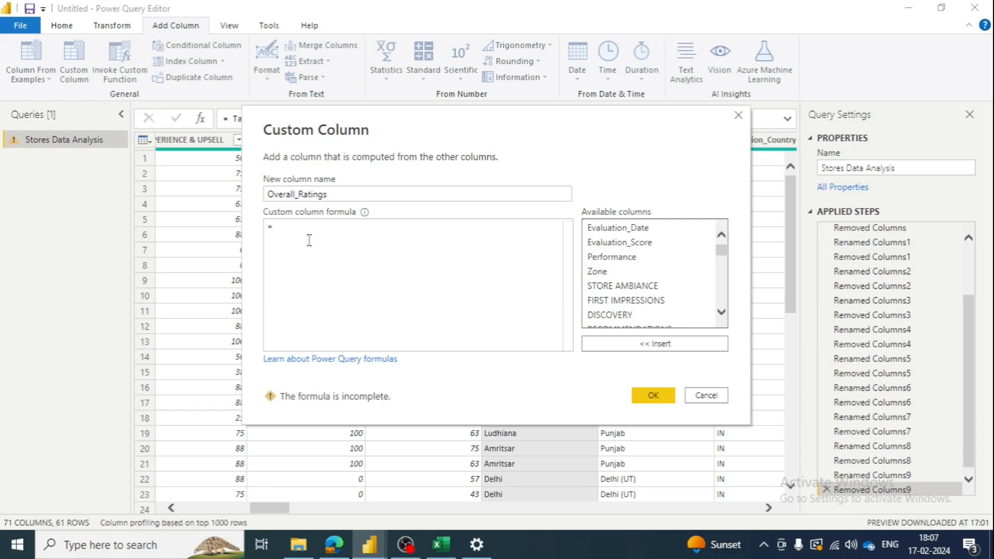
text(store)
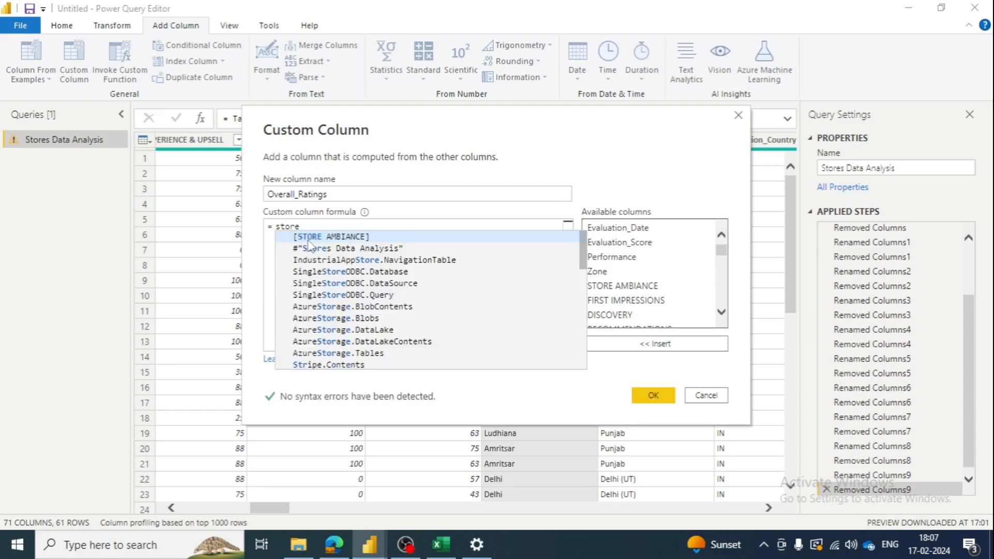
click(309, 238)
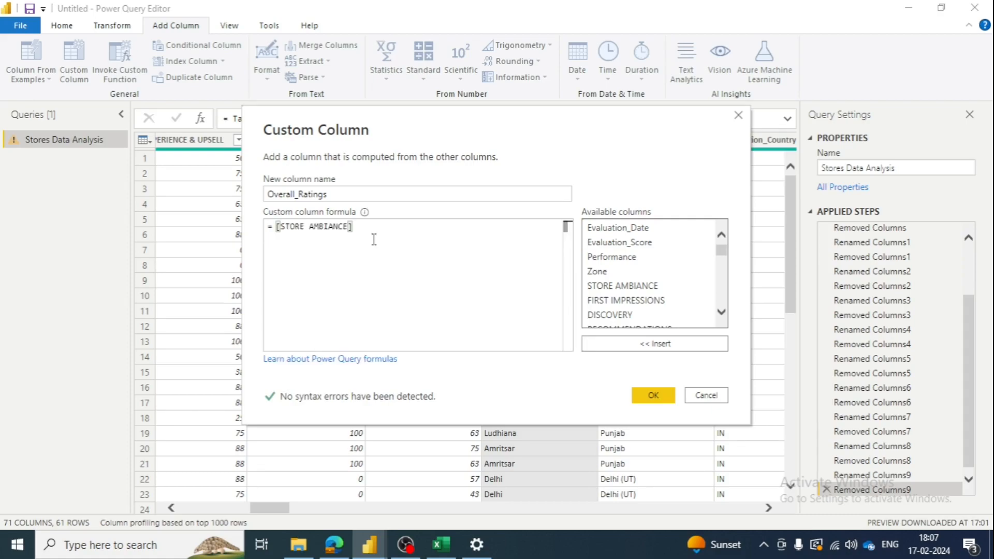
text(+)
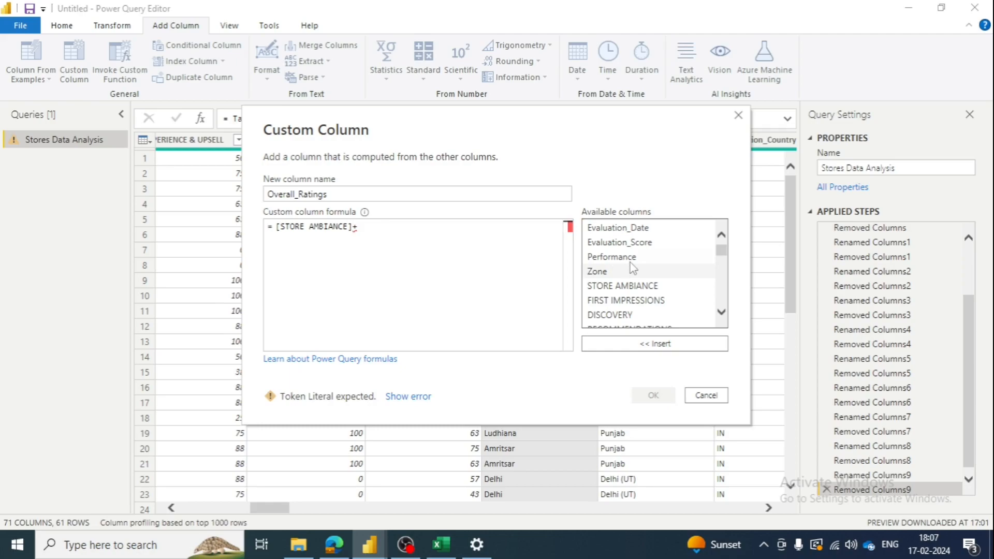
double_click(634, 301)
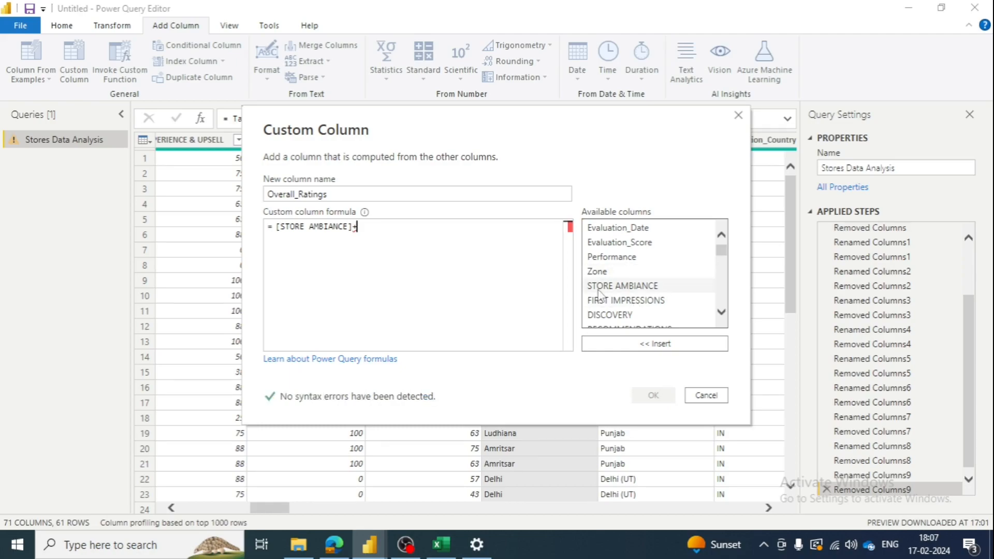
text(+first)
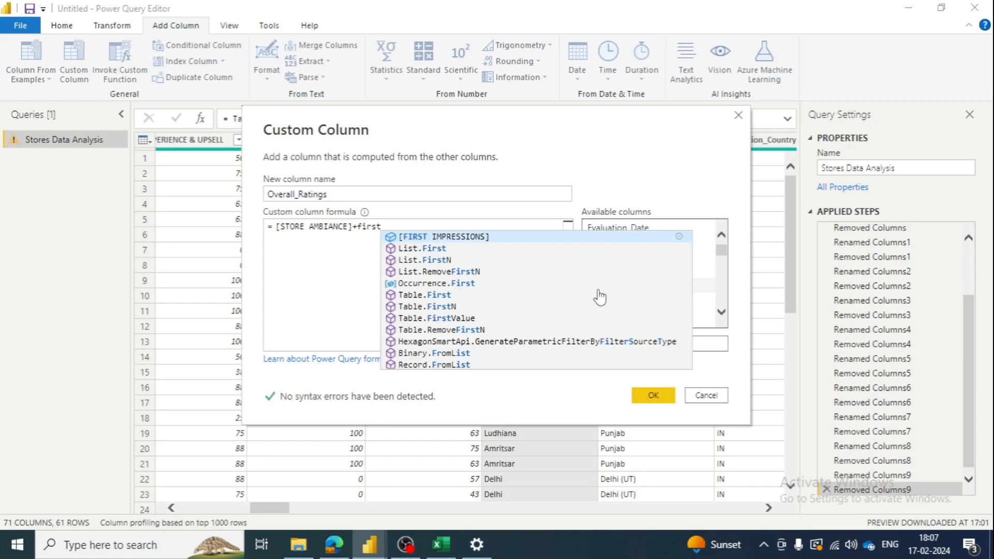
click(512, 236)
text(+)
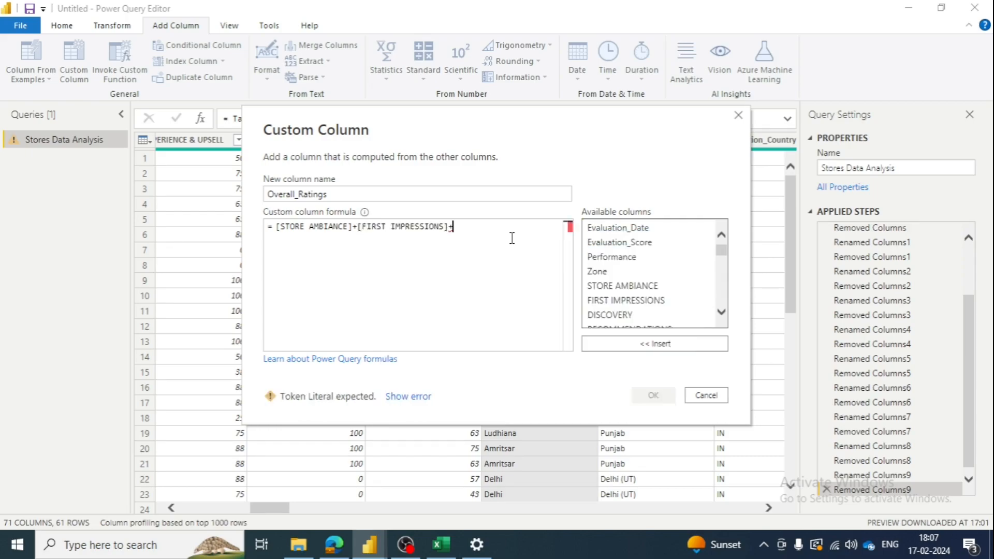
text(Dis)
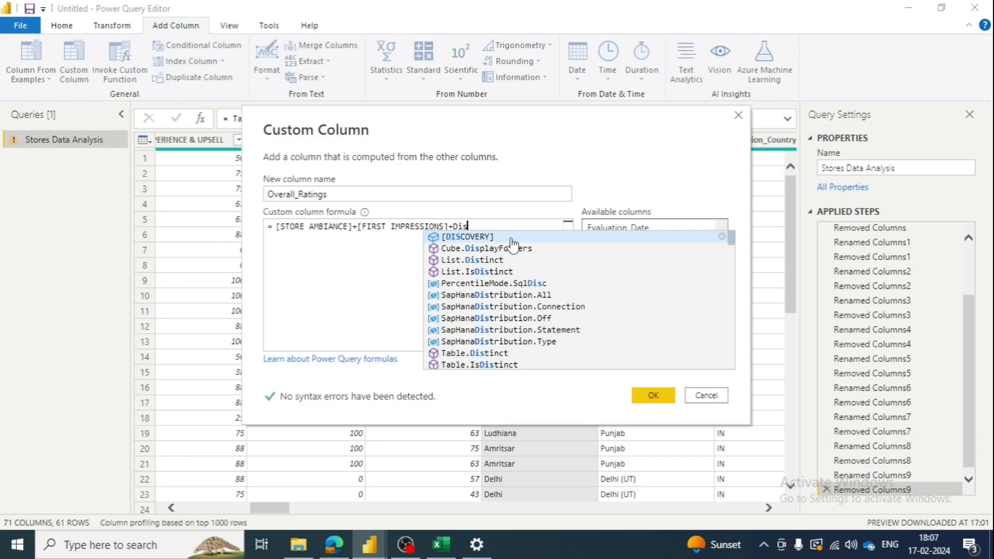
click(511, 237)
Step: Extend the Overall_Ratings formula's sum with the RECOMMENDATIONS and TRIAL EXPERIENCE & UPSELL columns
click(722, 313)
click(721, 313)
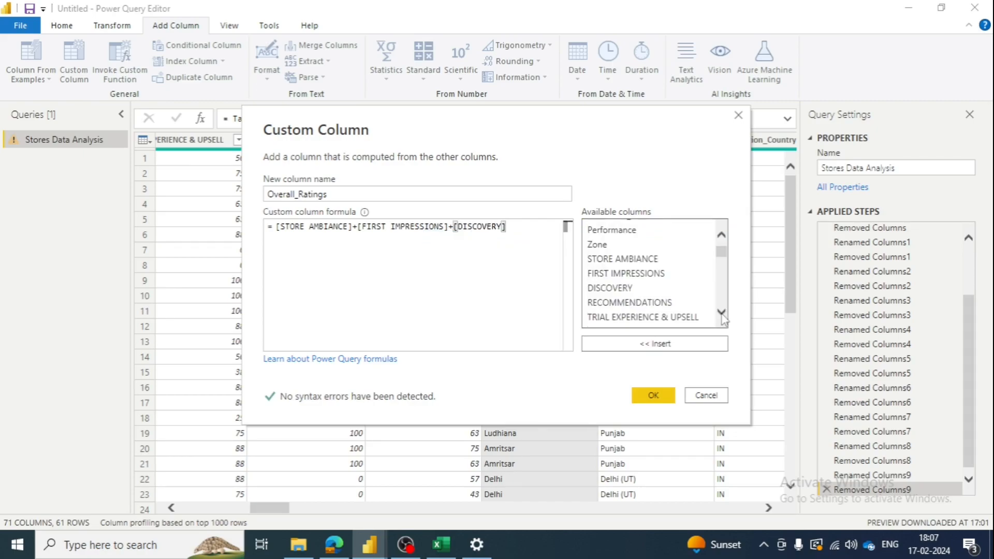
click(722, 312)
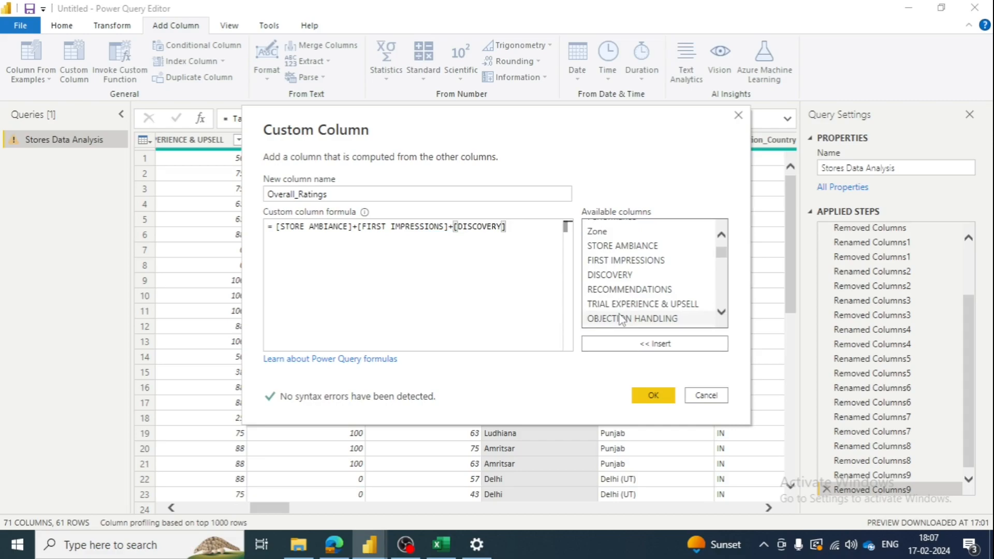
click(537, 227)
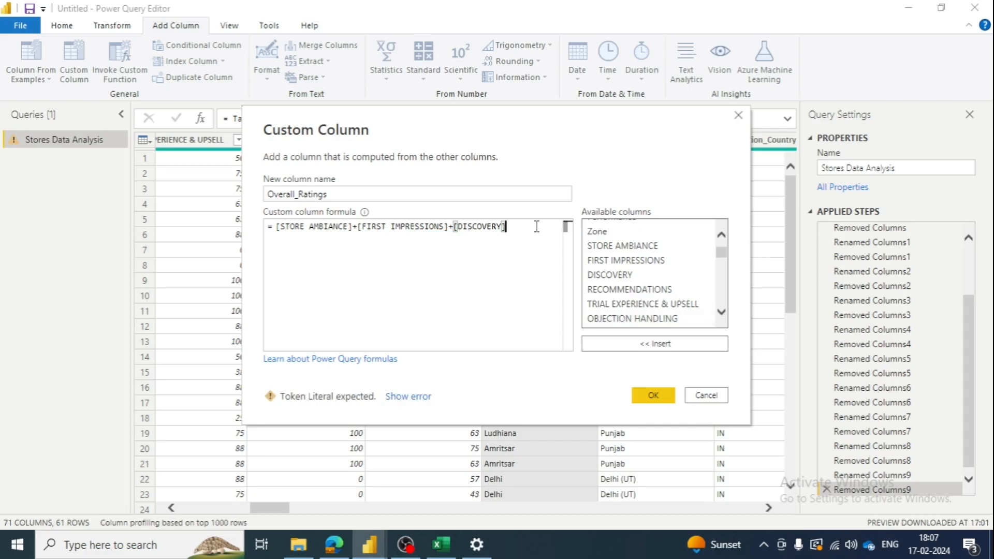
text(+recp)
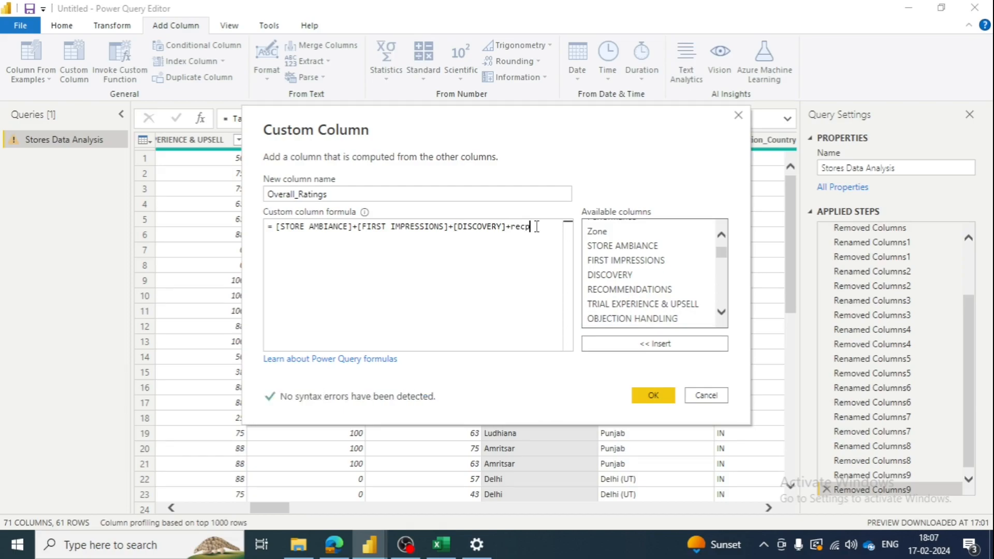
key(Tab)
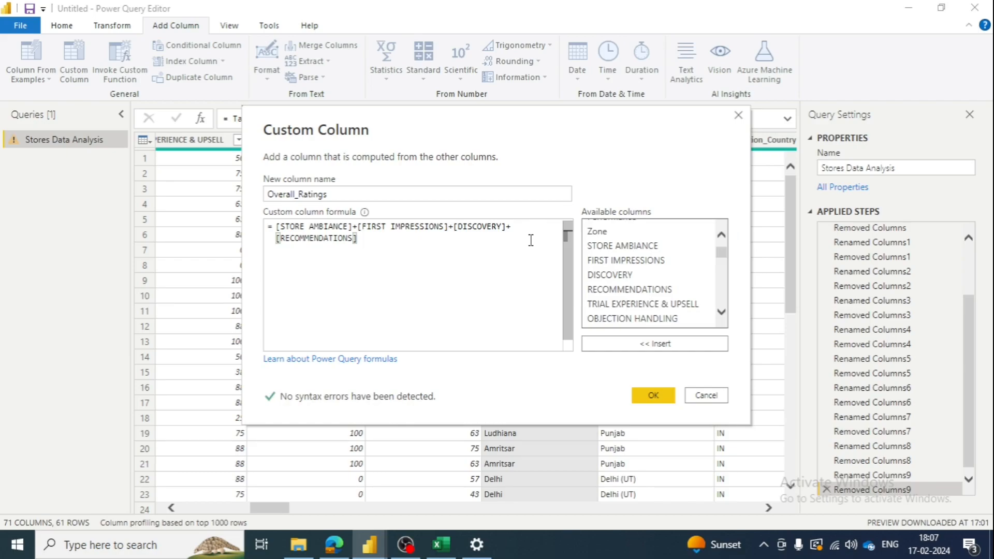
text(+Trial)
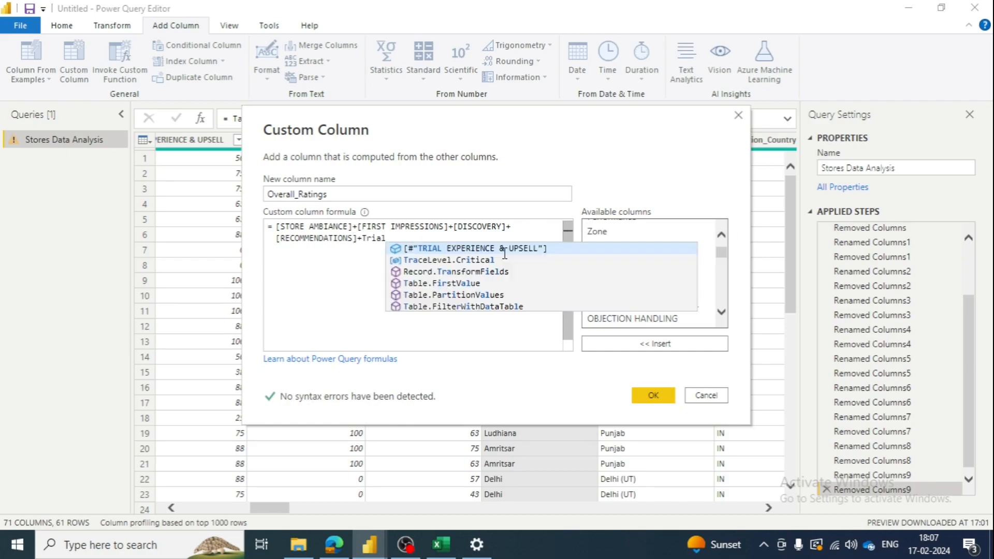
key(Tab)
Step: Add the OBJECTION HANDLING and CLOSURE & CARE columns to the sum in the Overall_Ratings formula
click(722, 312)
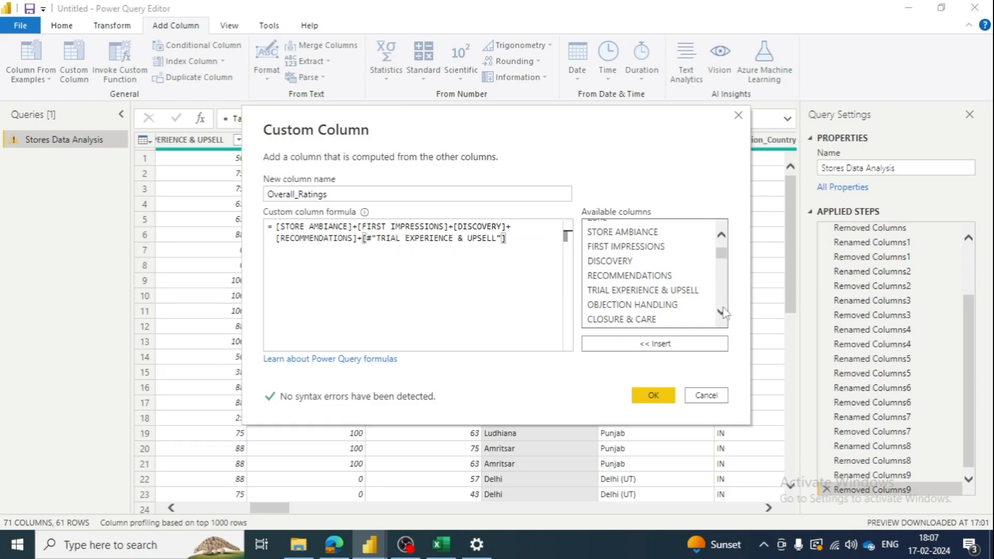
click(722, 313)
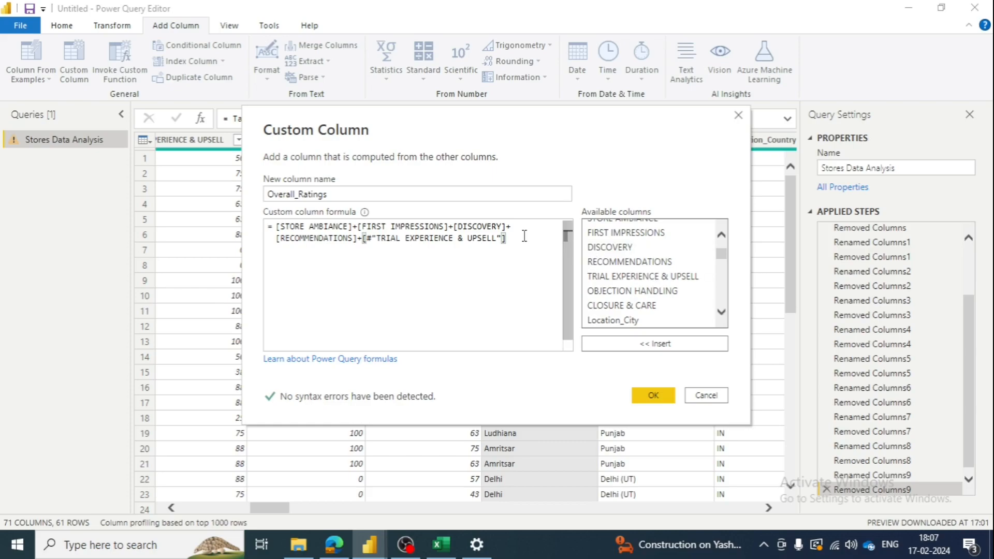
mouse_move(518, 117)
mouse_down()
mouse_move(550, 259)
mouse_move(445, 214)
mouse_move(489, 224)
mouse_move(499, 118)
mouse_up()
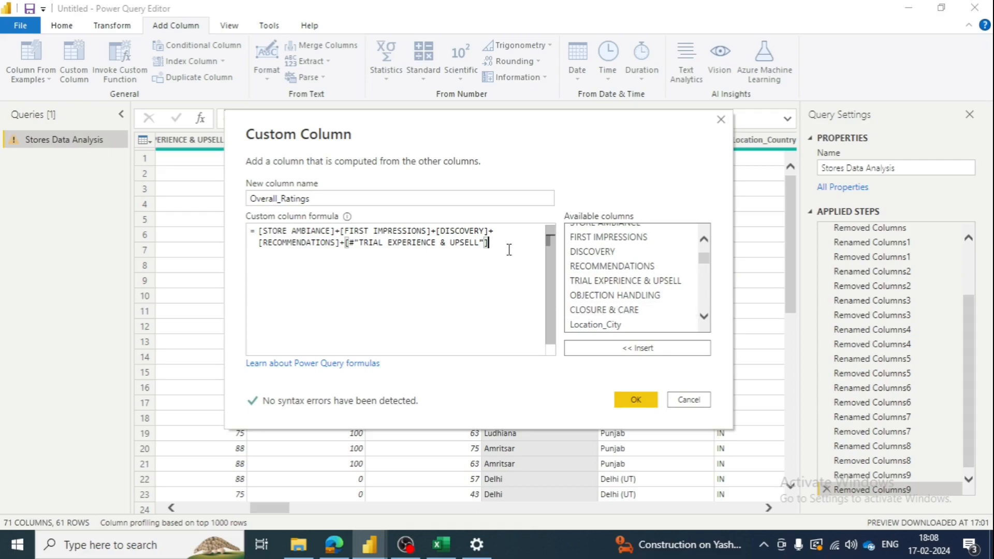
text(+)
click(626, 296)
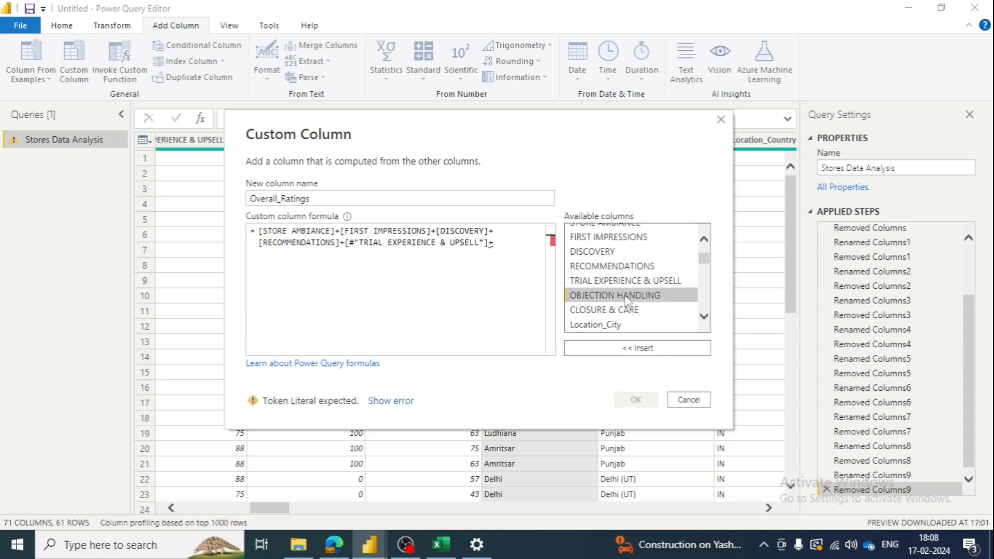
double_click(623, 298)
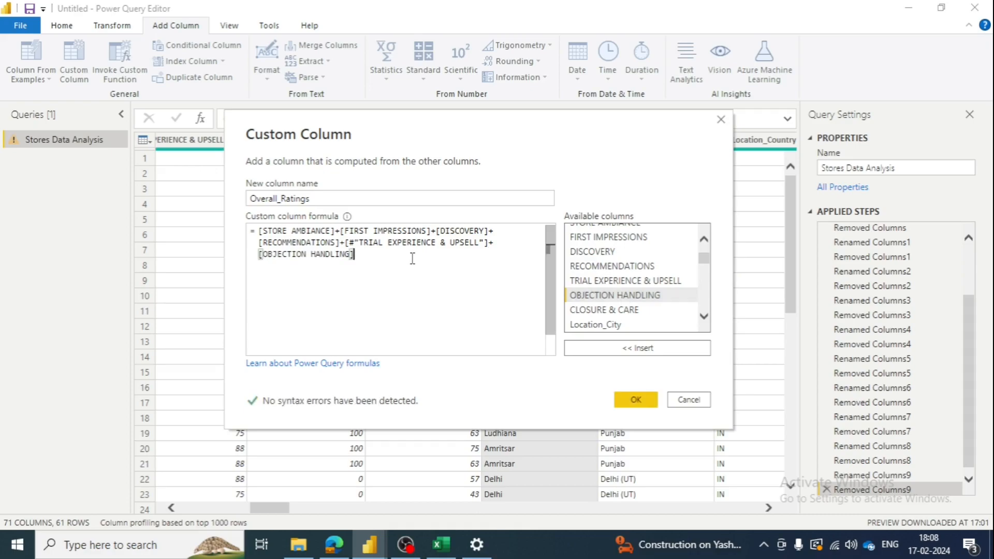
text(+)
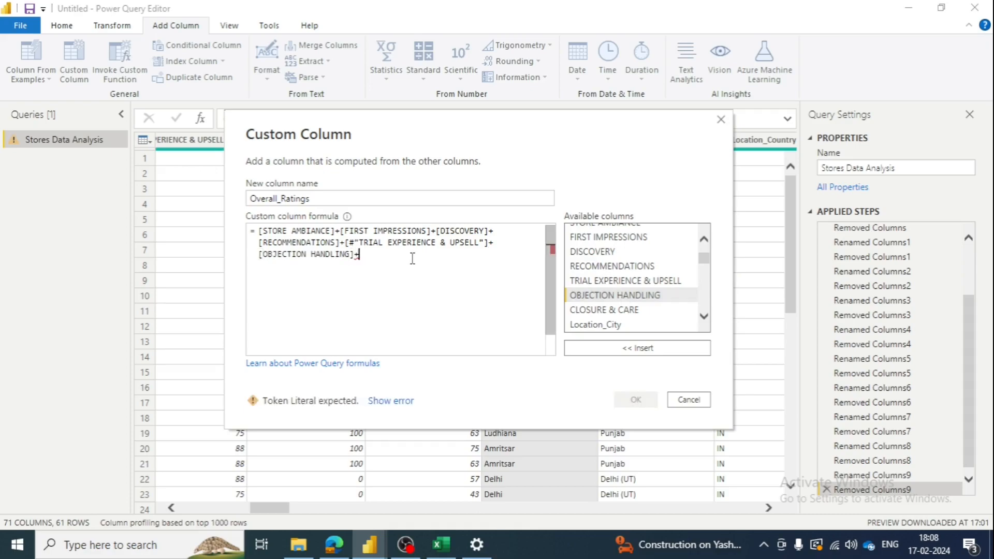
click(623, 317)
double_click(620, 310)
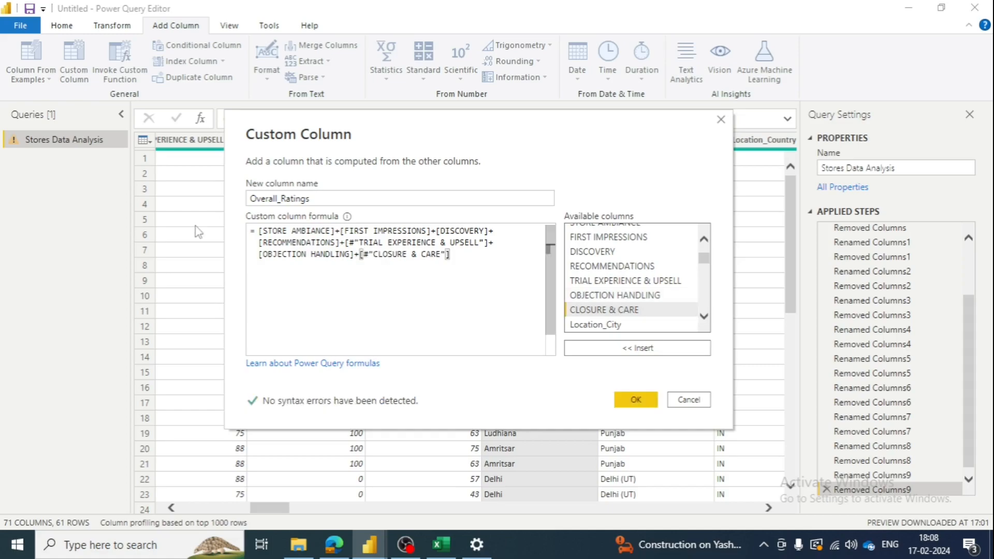
Step: Enclose the whole sum of score columns in parentheses, divide it by 7 and create the Overall_Ratings column
click(260, 230)
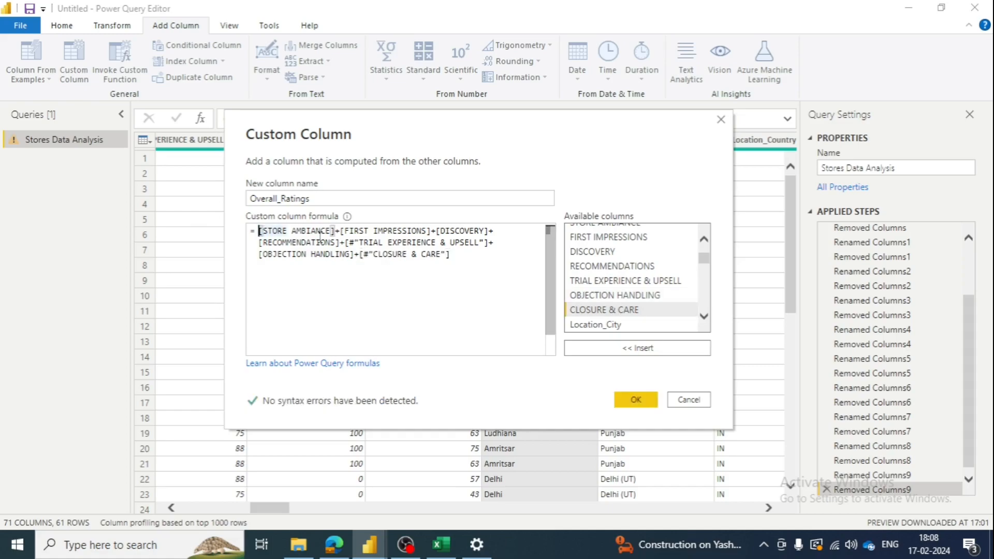
text(()
key(Right)
key(Right)
key(Right)
key(Right)
key(Right)
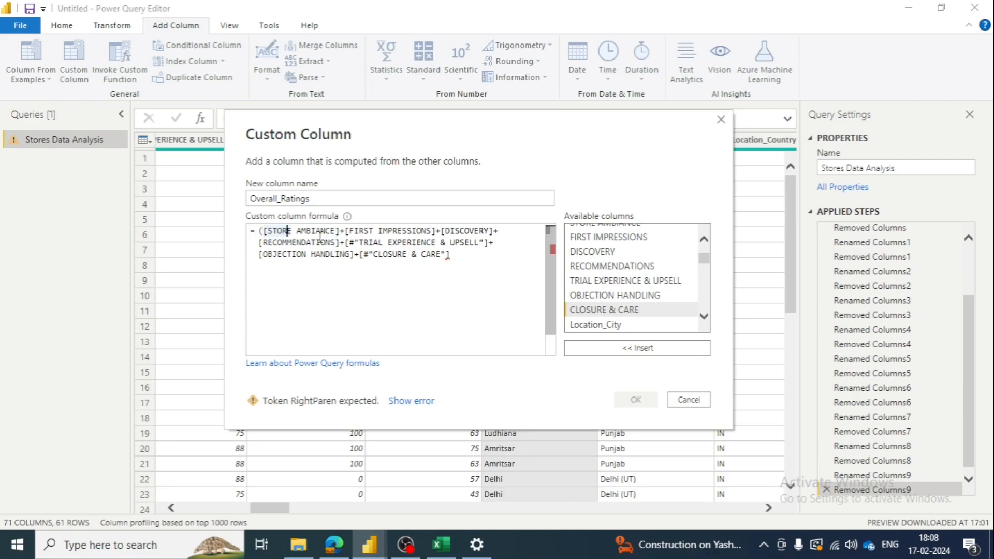
key(Right)
key(Right)
key(Right)
key(Right)
key(Right)
key(Right)
key(Right)
key(Right)
key(Right)
key(Right)
key(Right)
key(Right)
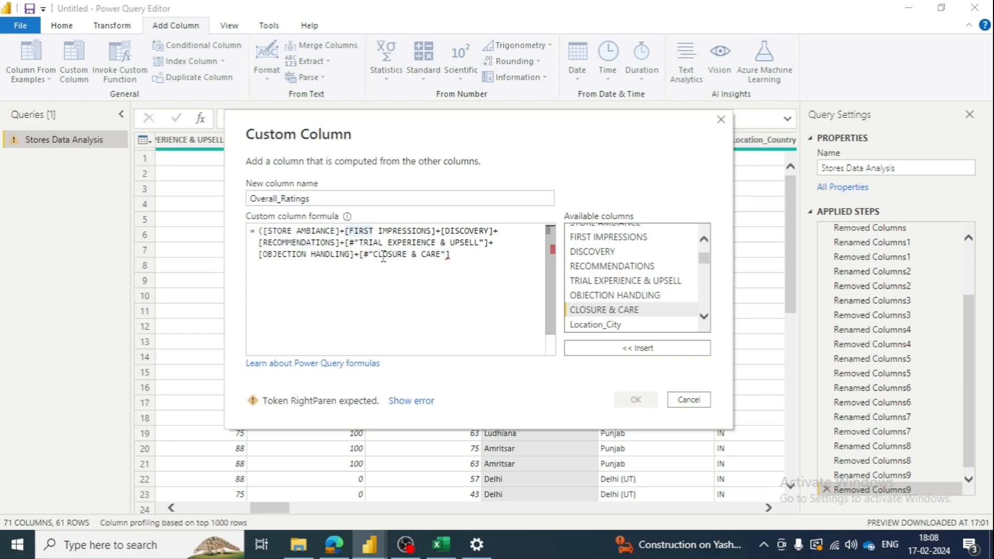
click(465, 254)
text())
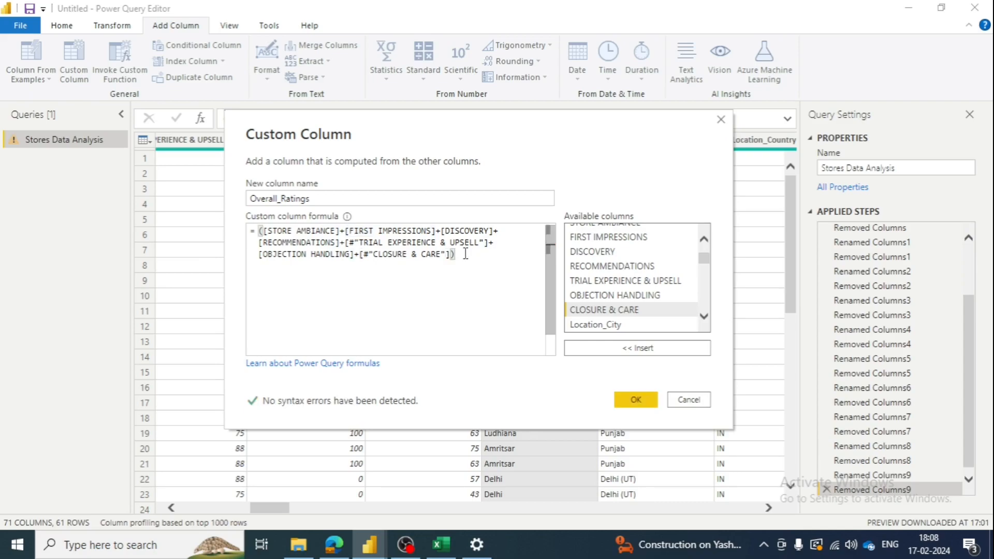
text(/)
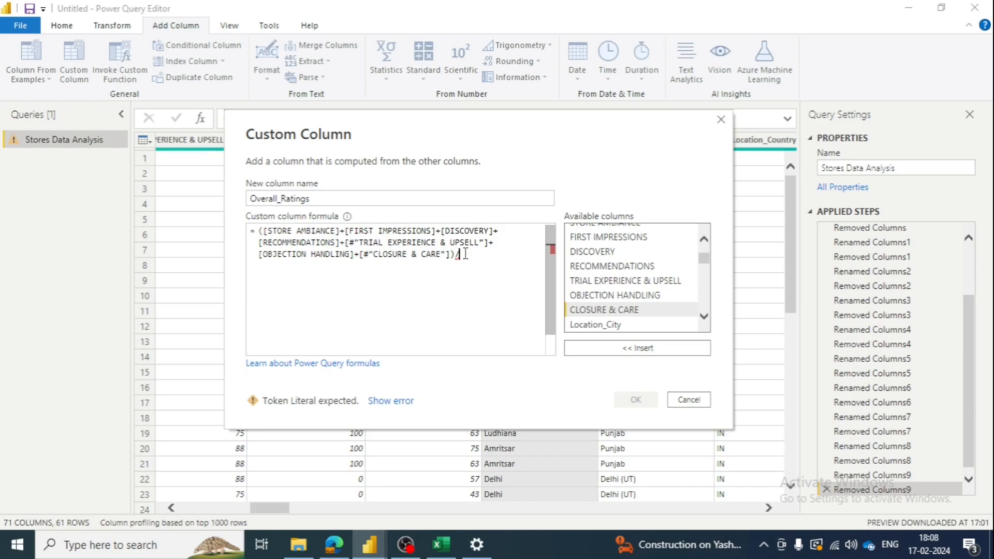
text(7)
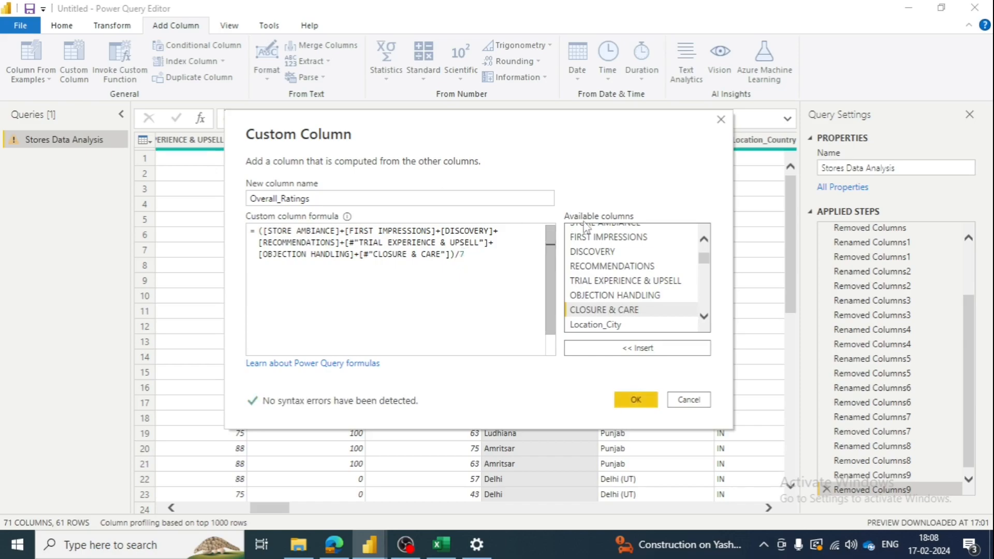
click(624, 407)
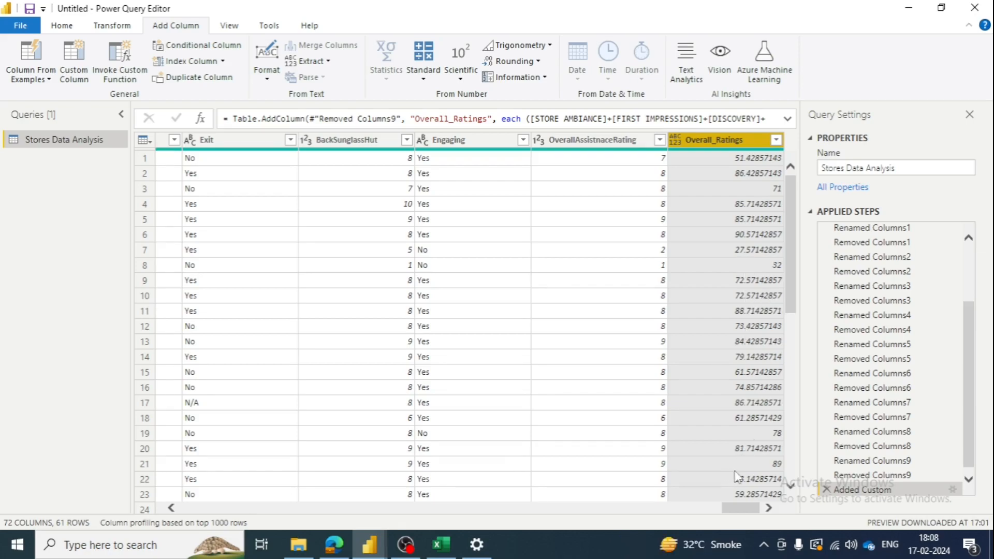
Step: Change the Overall_Ratings column's data type to Whole Number, and apply the query changes while closing Power Query Editor
scroll(693, 264, down, 3)
scroll(701, 271, down, 5)
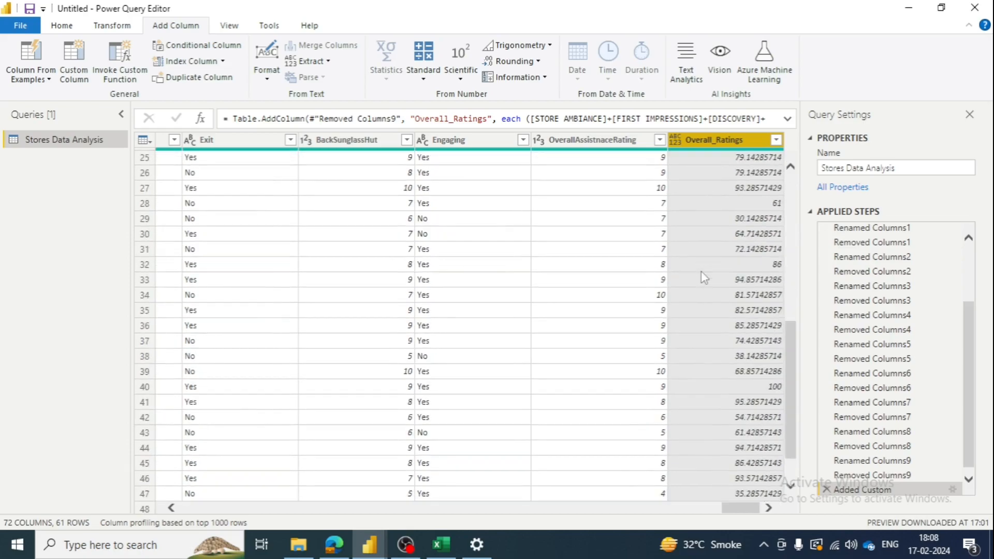
scroll(701, 274, up, 8)
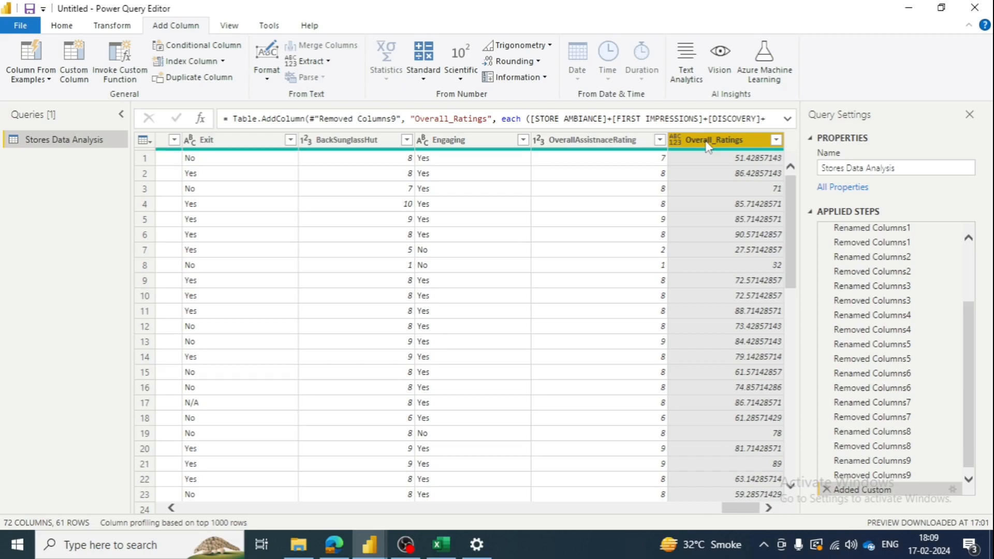
right_click(708, 147)
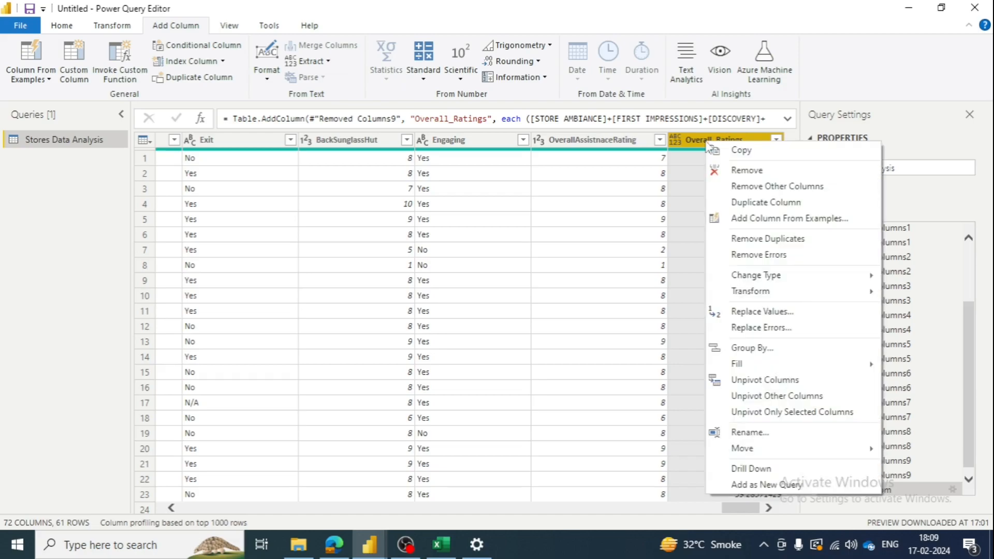
mouse_move(813, 275)
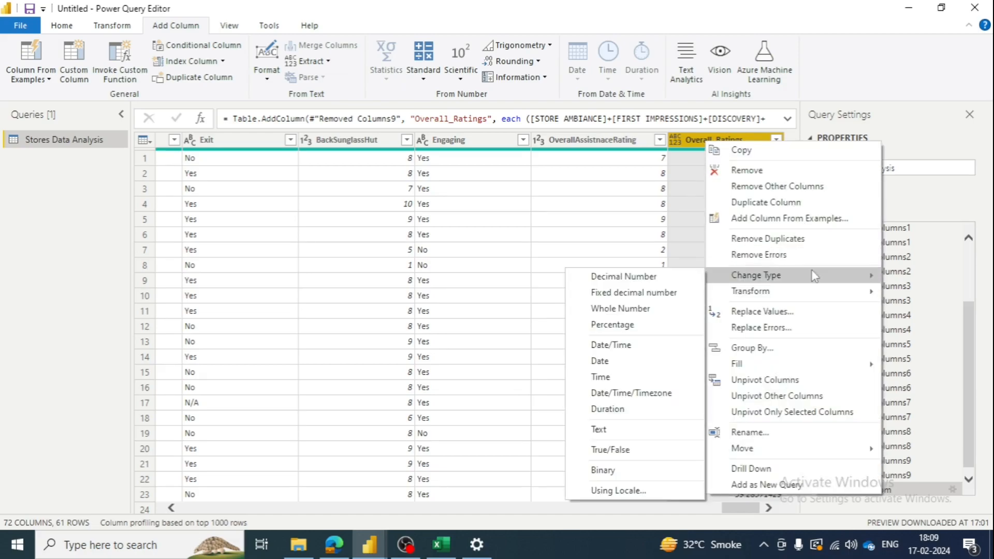
click(627, 307)
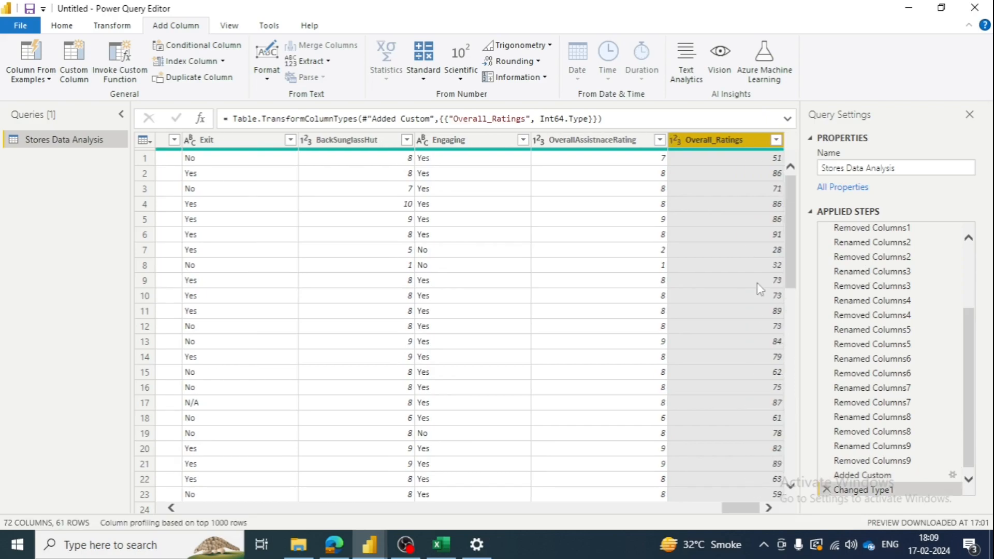
click(58, 25)
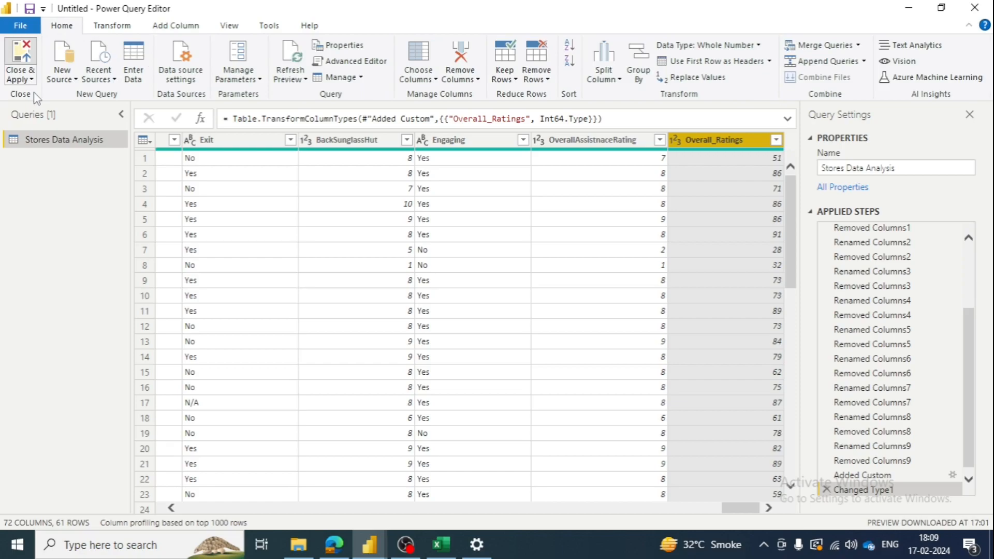
click(26, 72)
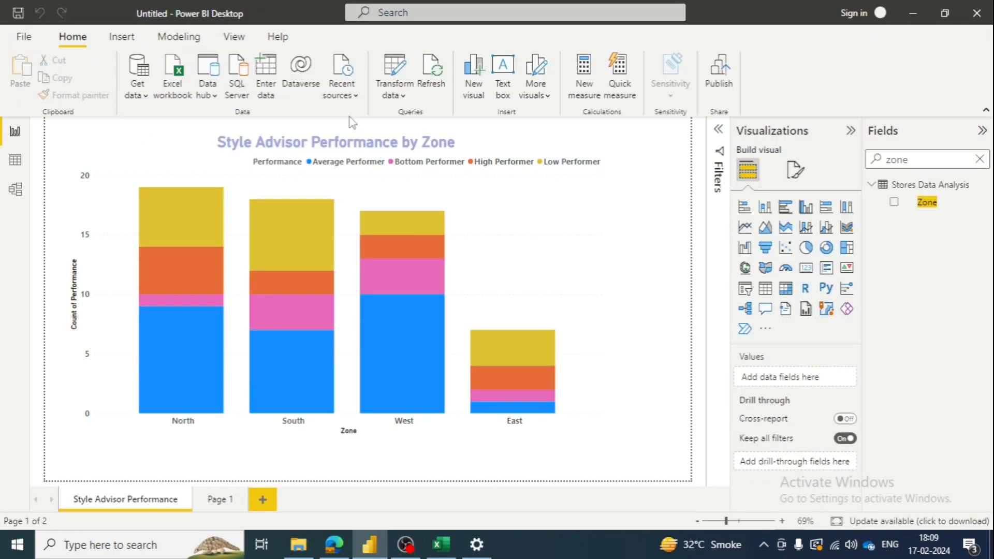
Step: Delete the existing Zone chart from the report's Page 1
click(220, 501)
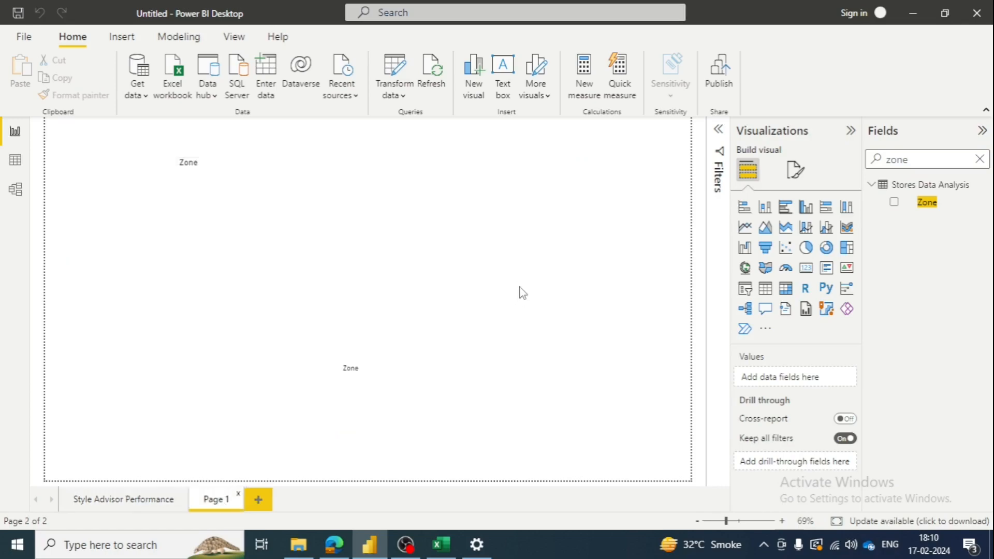
click(360, 259)
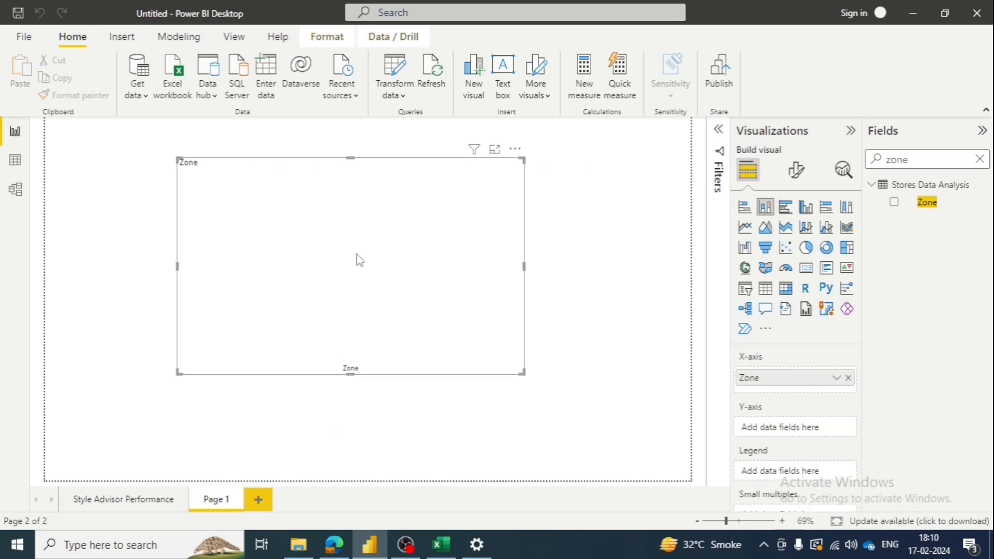
key(Delete)
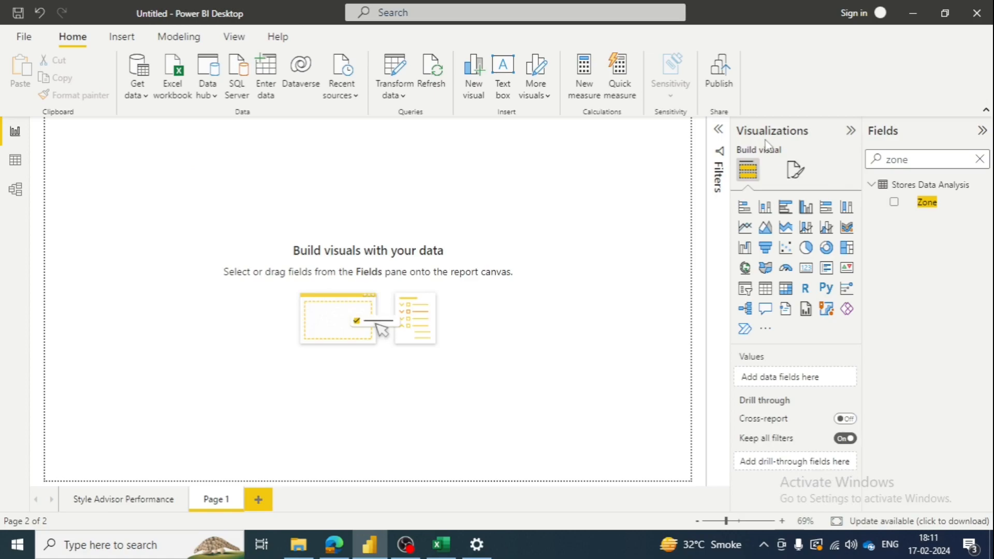
Step: Insert a 100% stacked column chart on the blank page, move it toward the middle and enlarge it
click(846, 209)
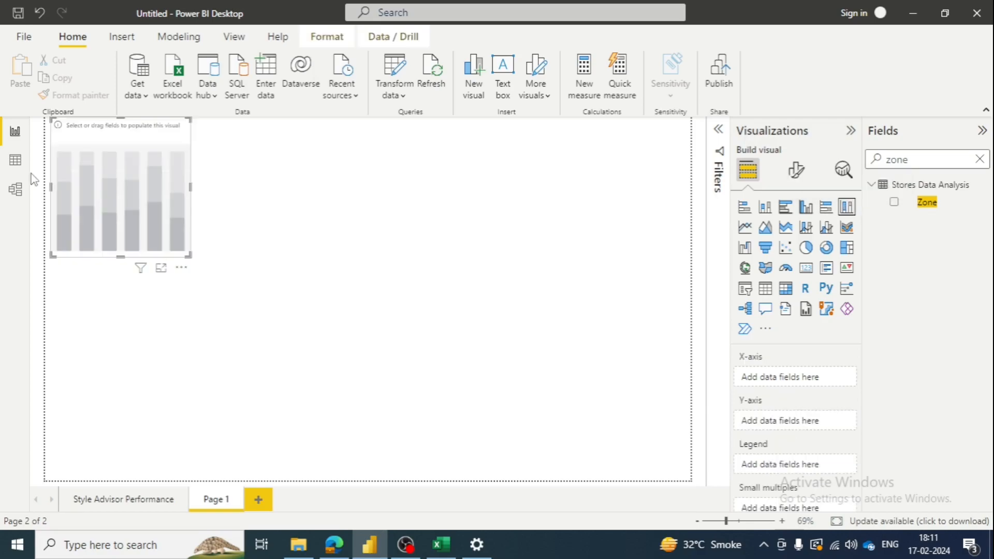
drag(92, 193, 253, 287)
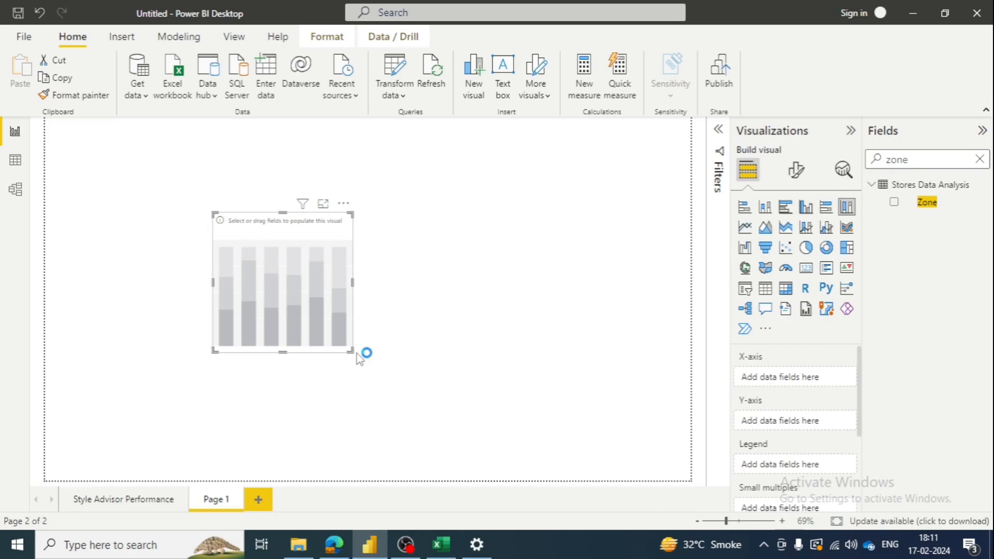
click(423, 367)
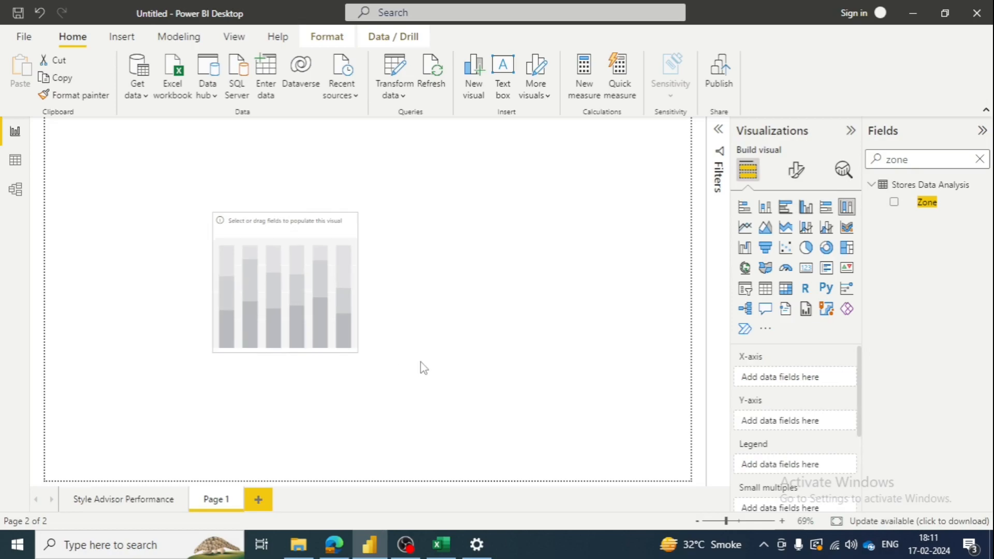
drag(357, 352, 560, 403)
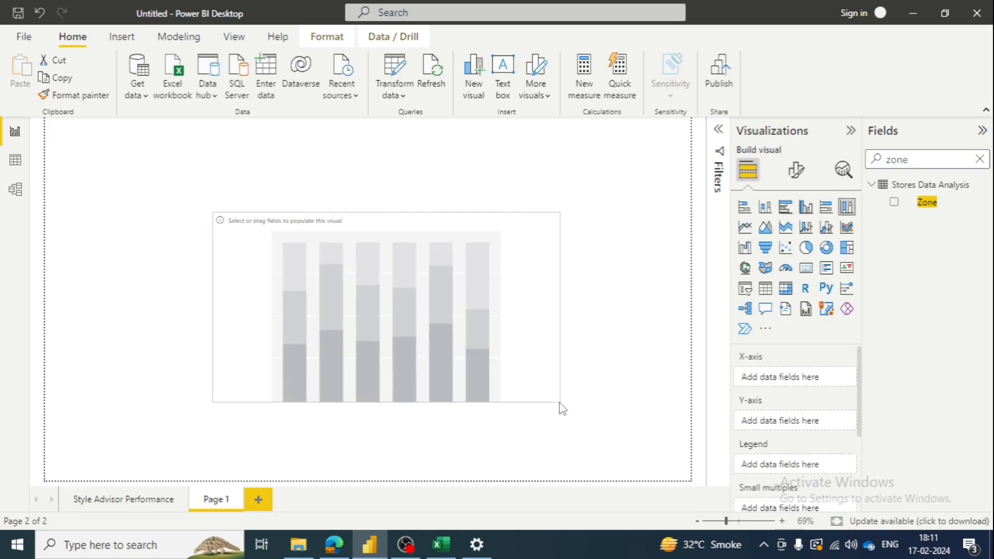
Step: Add the Zone field to the new chart's X-axis and Overall_Ratings to its Y-axis
click(893, 203)
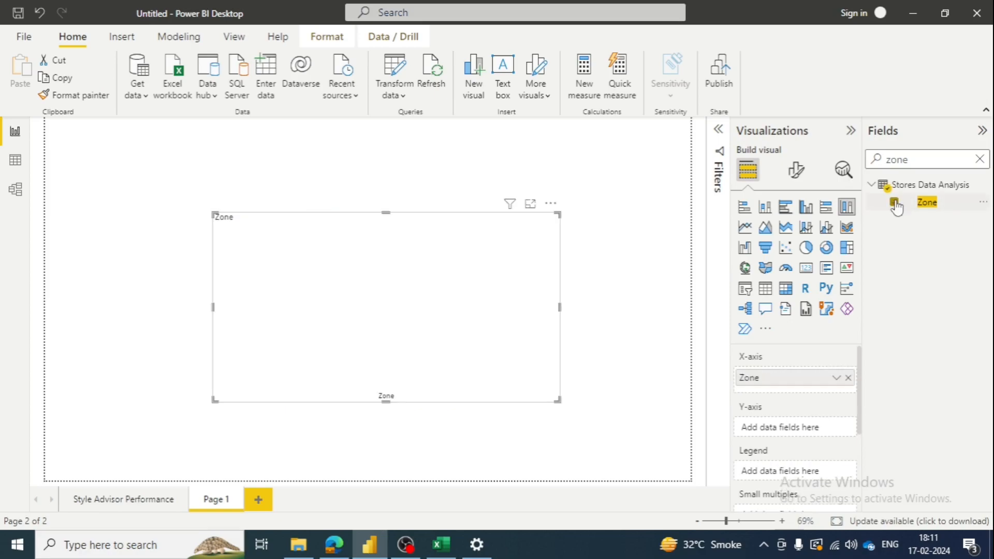
double_click(902, 160)
text(overall)
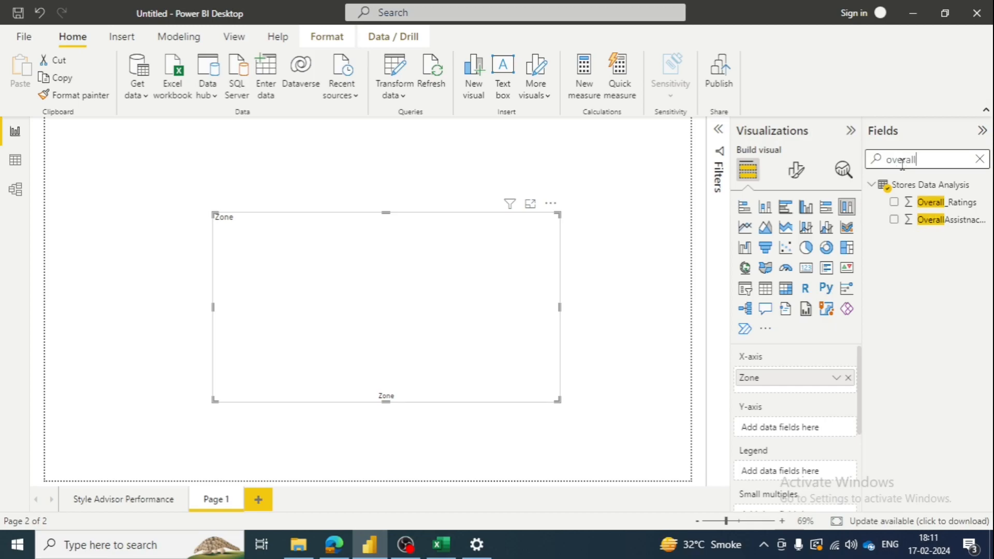
click(894, 202)
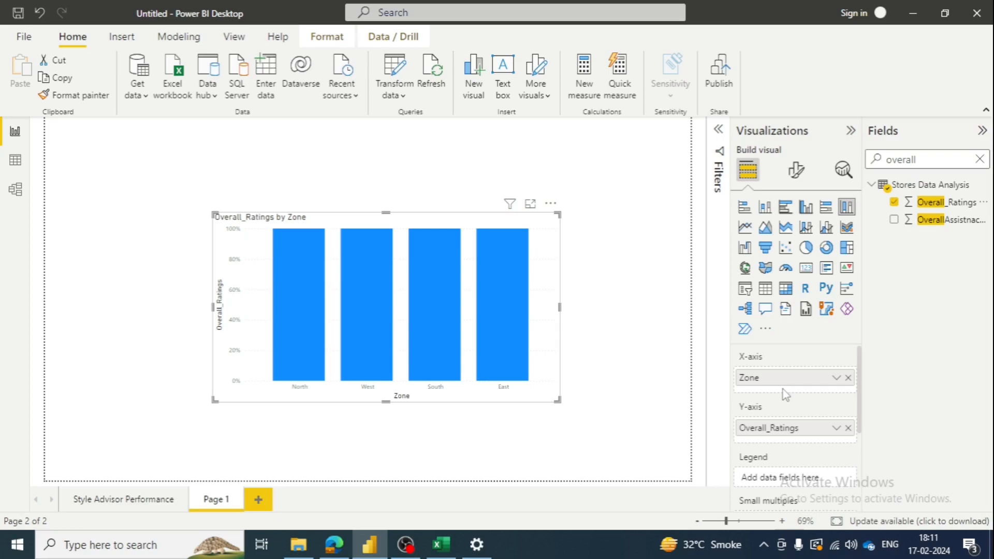
Step: Try Zone on the Y-axis with Overall_Ratings as the legend, and clear the fields from the chart
mouse_move(783, 389)
mouse_down()
mouse_move(784, 432)
mouse_move(784, 399)
mouse_up()
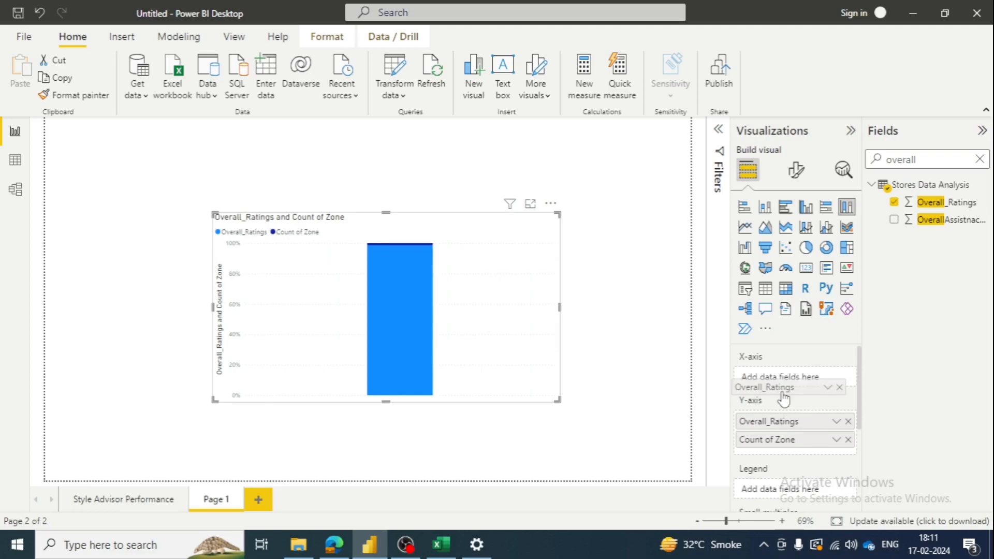
drag(784, 398, 787, 487)
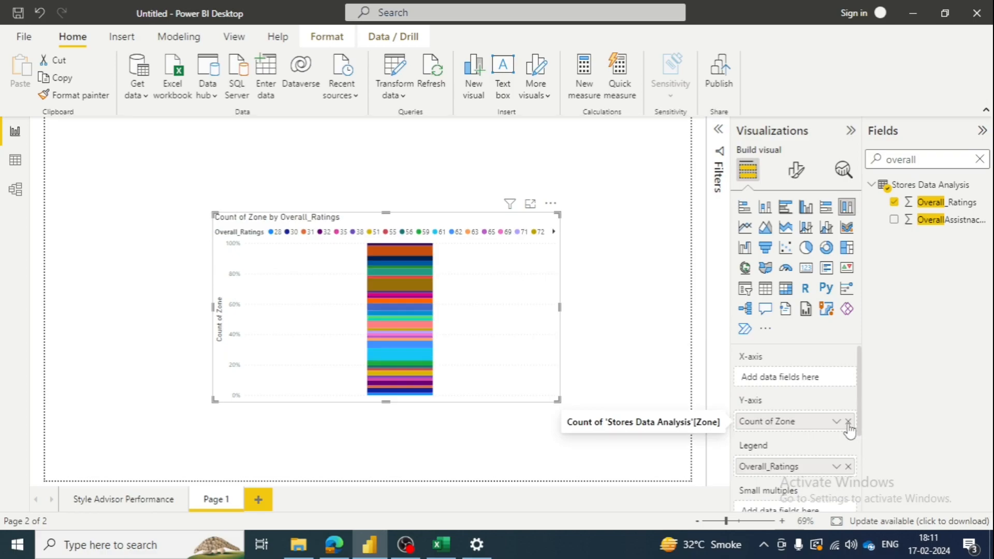
click(848, 421)
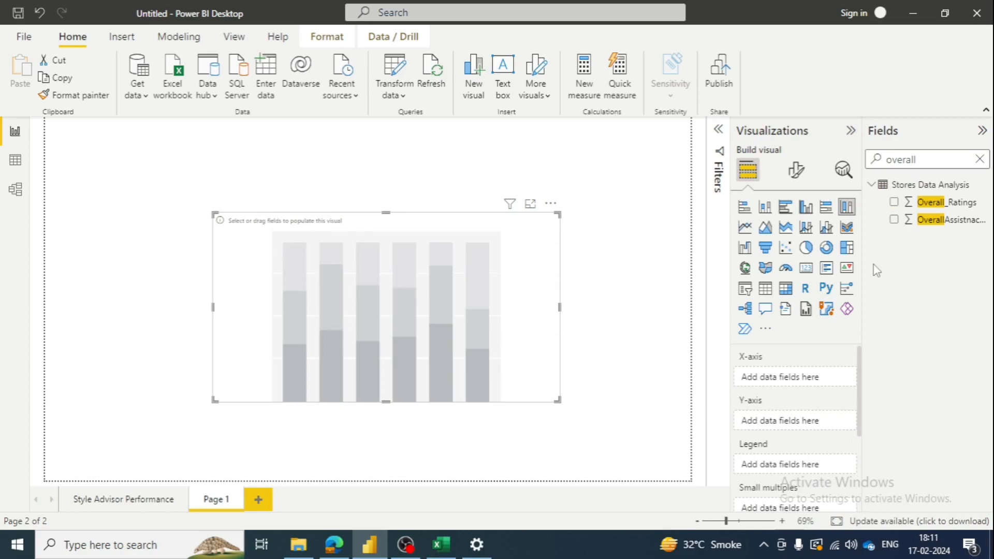
Step: Assign Overall_Ratings to the Y-axis and Zone to the X-axis, and convert the visual to a clustered bar chart
drag(946, 202, 781, 424)
drag(781, 425, 781, 422)
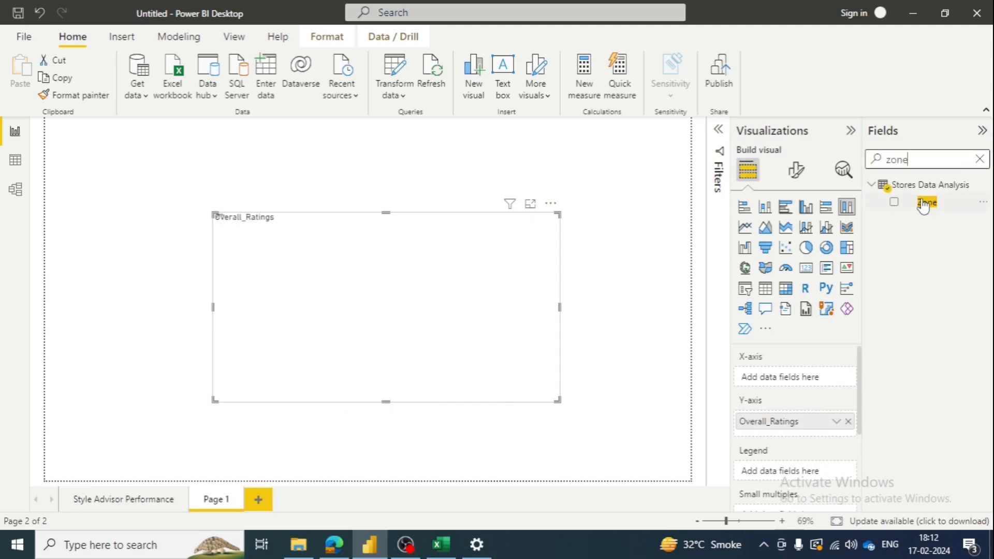
drag(924, 205, 786, 382)
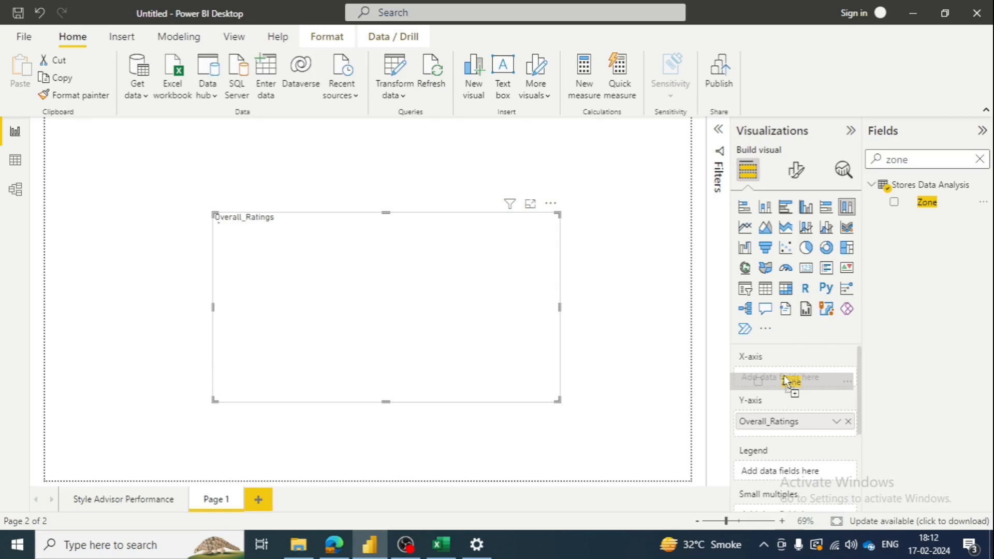
drag(785, 382, 787, 381)
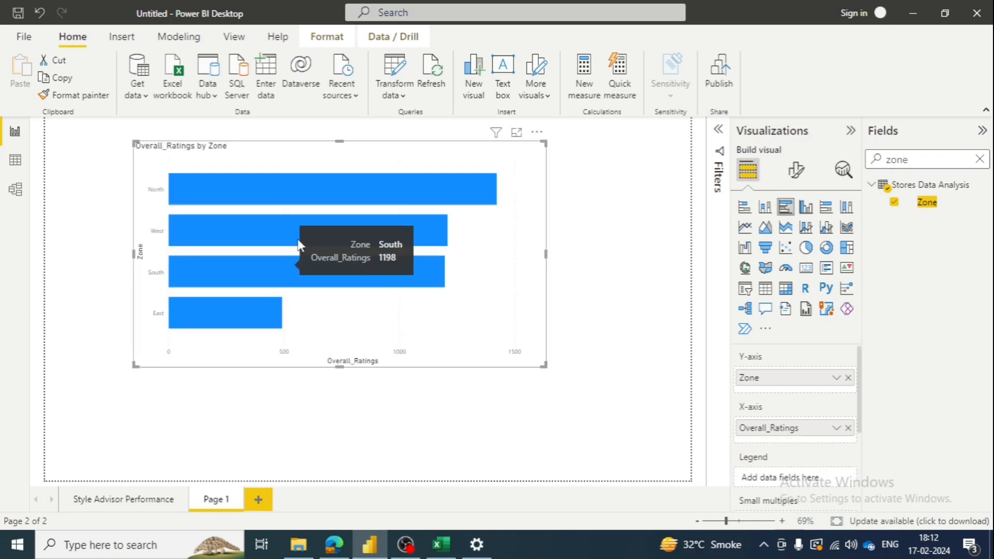
Step: Change the aggregation of Overall_Ratings in the bar chart to Average
mouse_move(309, 228)
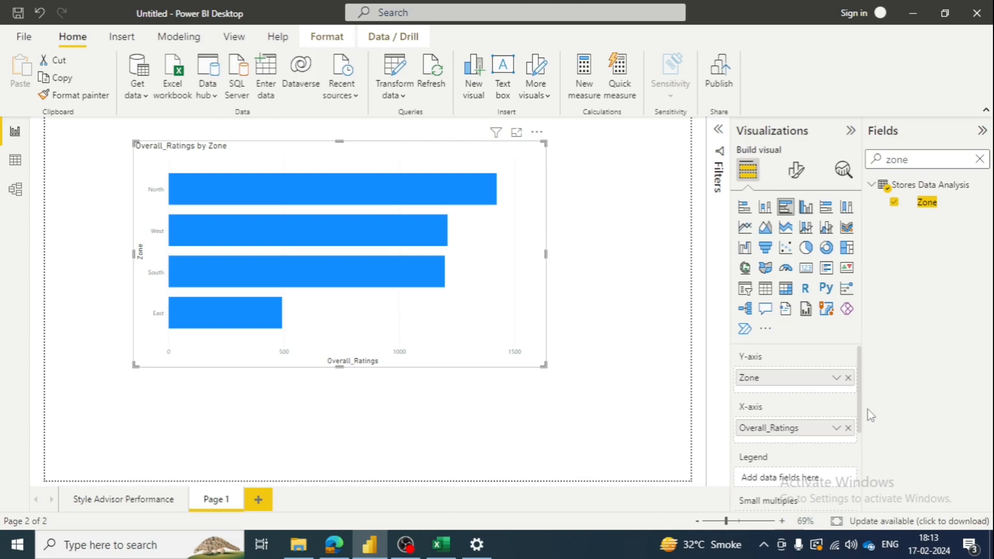
click(835, 428)
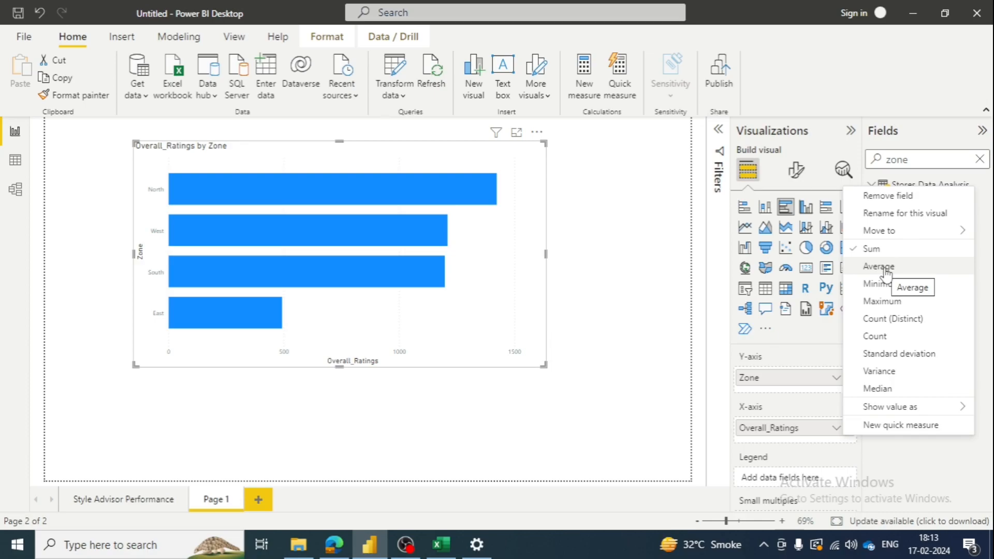
click(878, 266)
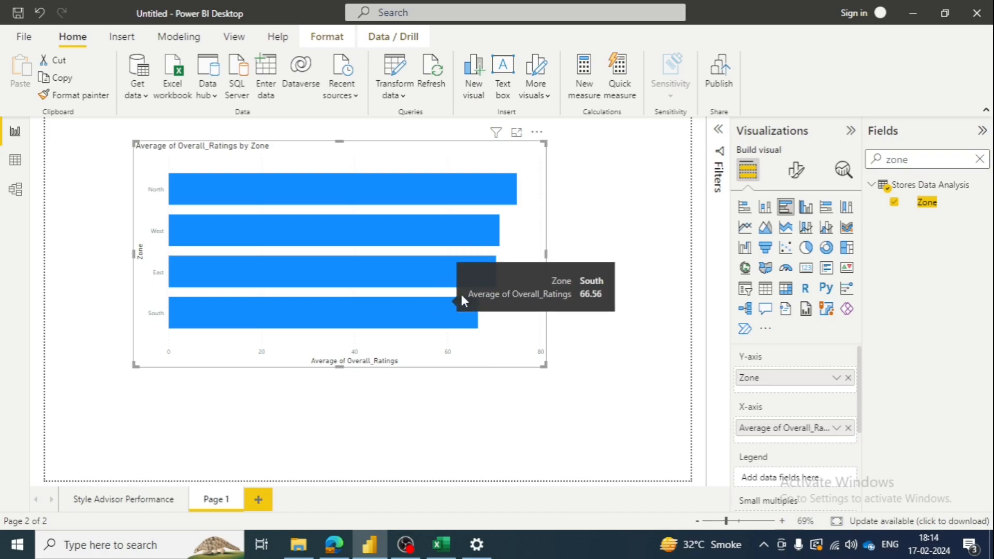
click(637, 191)
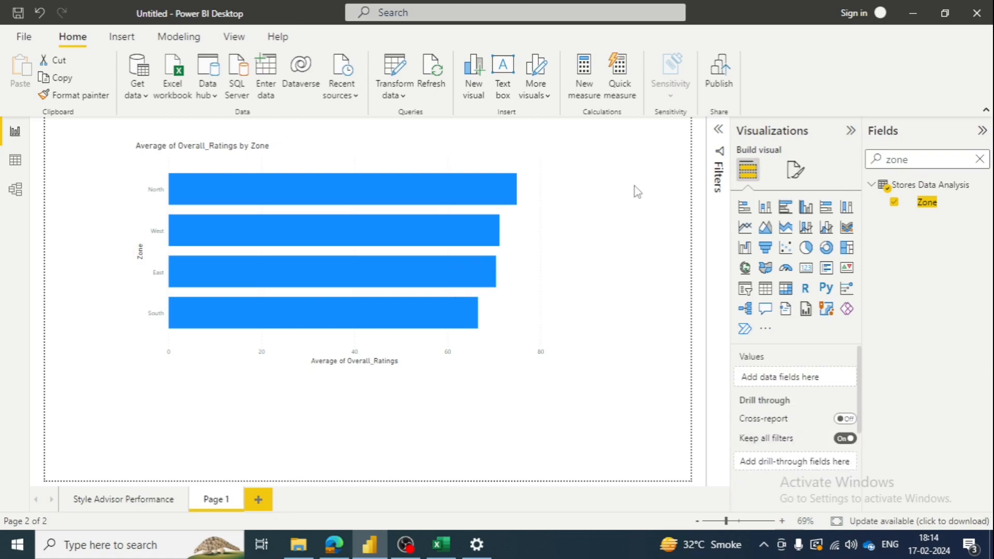
Step: Enlarge and bold the Zone labels on the bar chart's Y-axis, and format that axis title in larger bold DIN
click(543, 252)
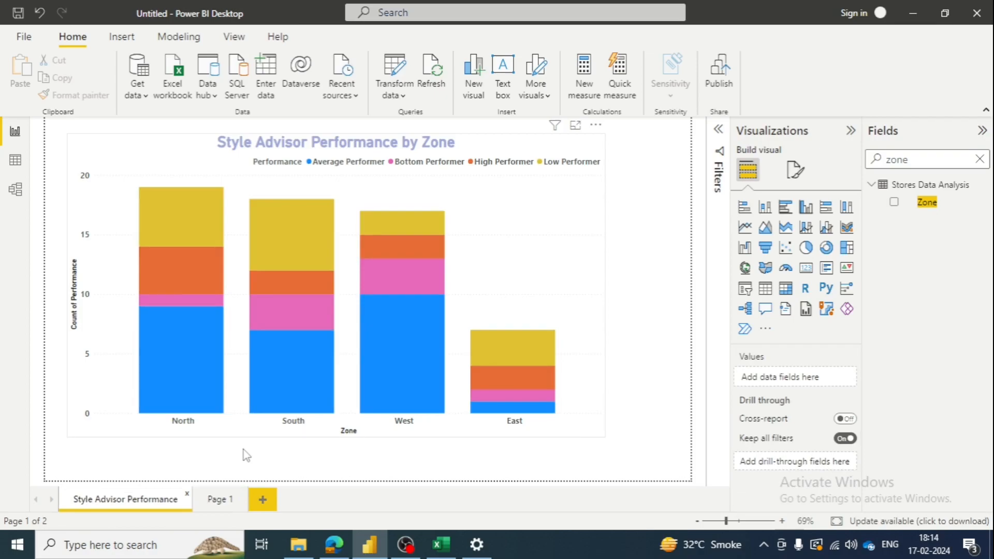
click(743, 241)
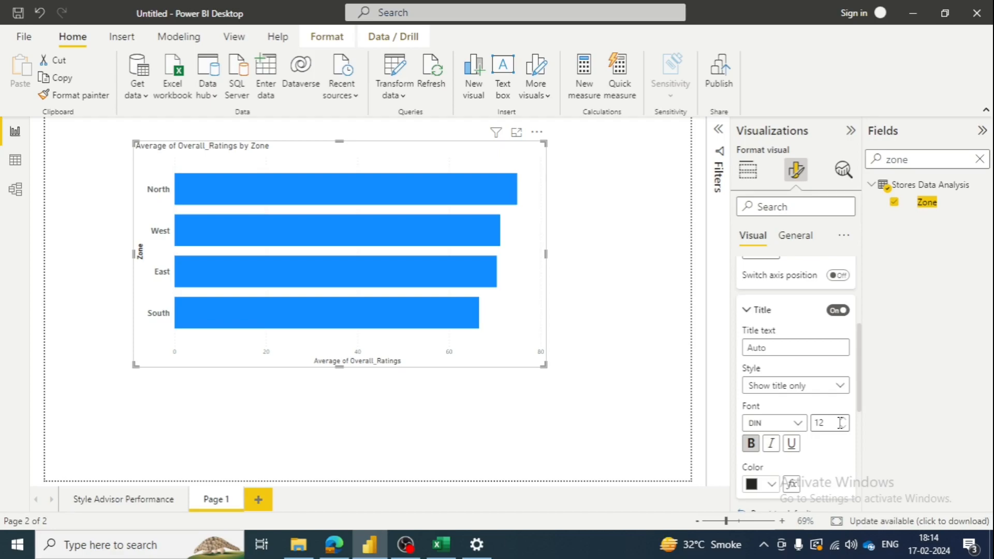
scroll(840, 423, down, 5)
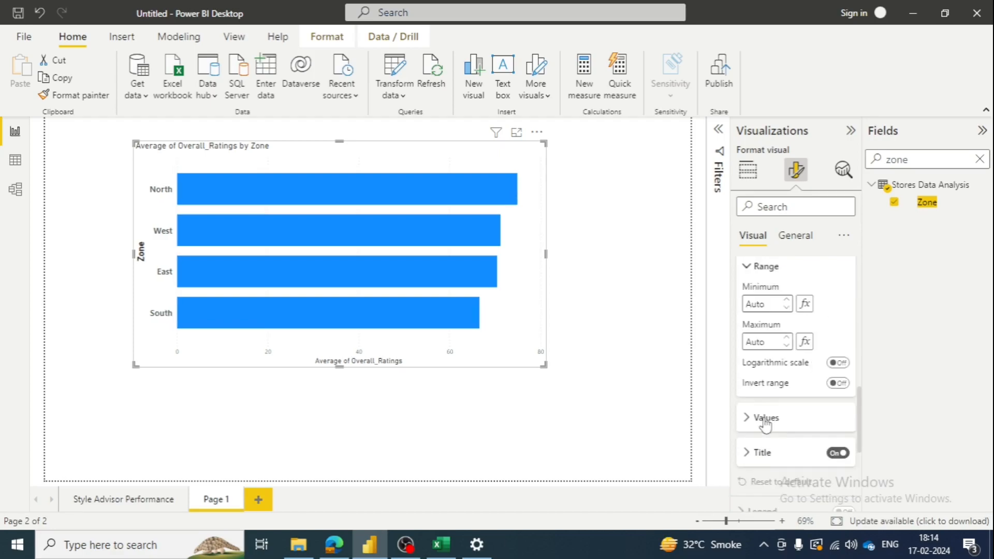
Step: Format the X-axis values as bold size 12 and the X-axis title as bold DIN size 15
click(821, 432)
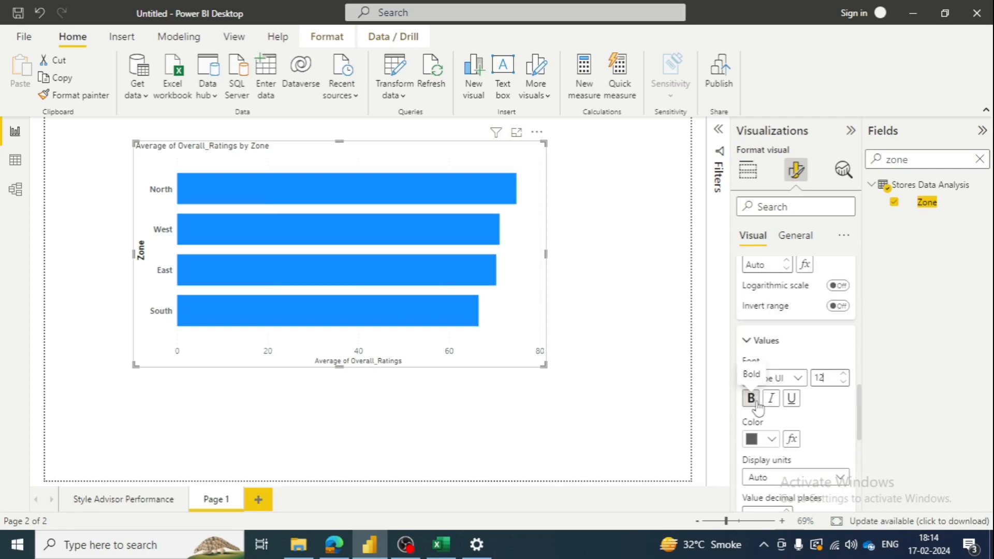
click(756, 402)
scroll(759, 384, down, 1)
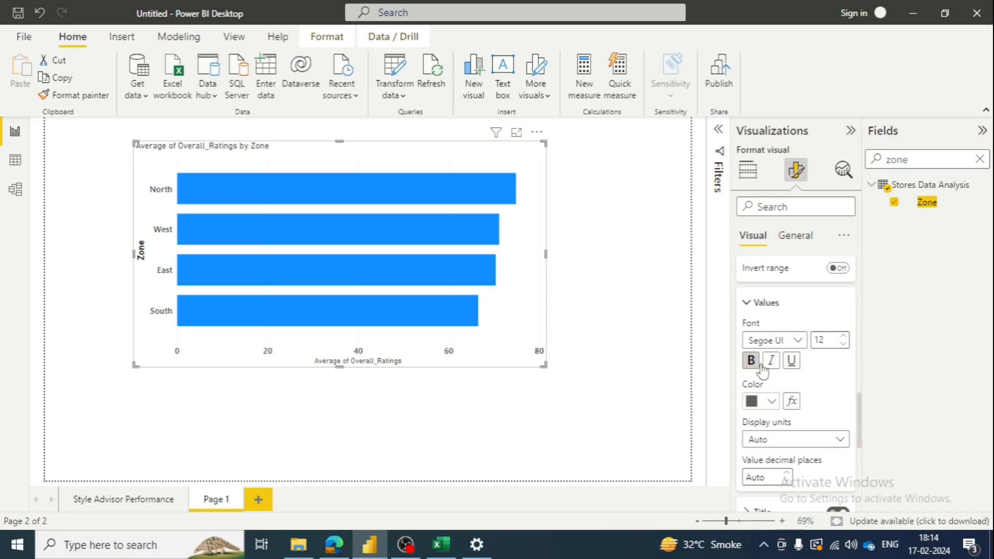
scroll(766, 383, down, 5)
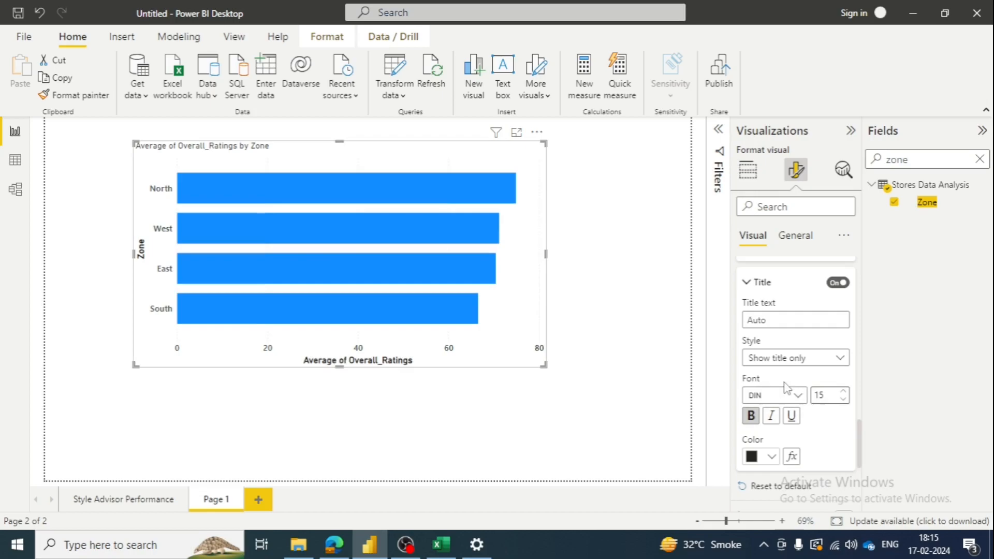
Step: Turn on data labels for the bar chart and set their position to Inside end
scroll(791, 408, down, 2)
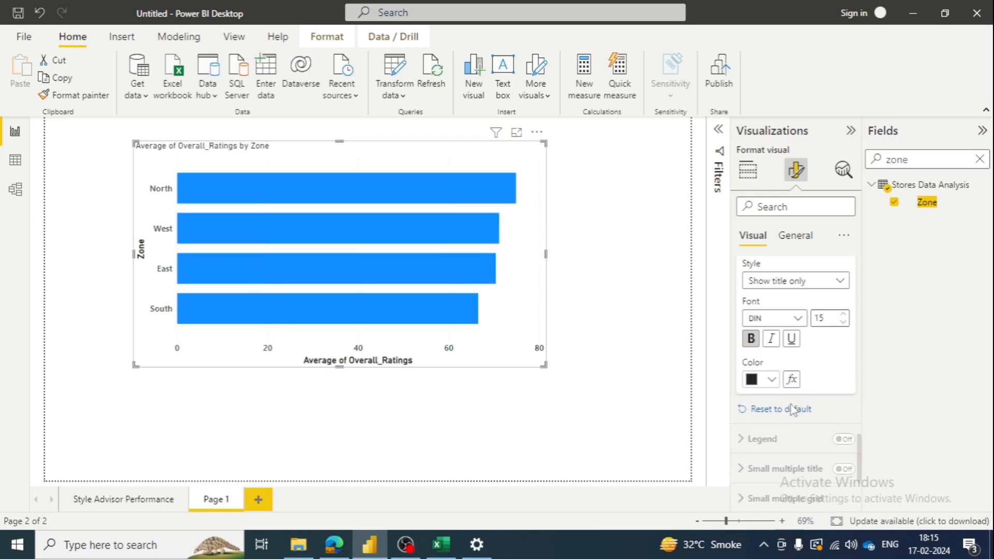
scroll(792, 409, down, 3)
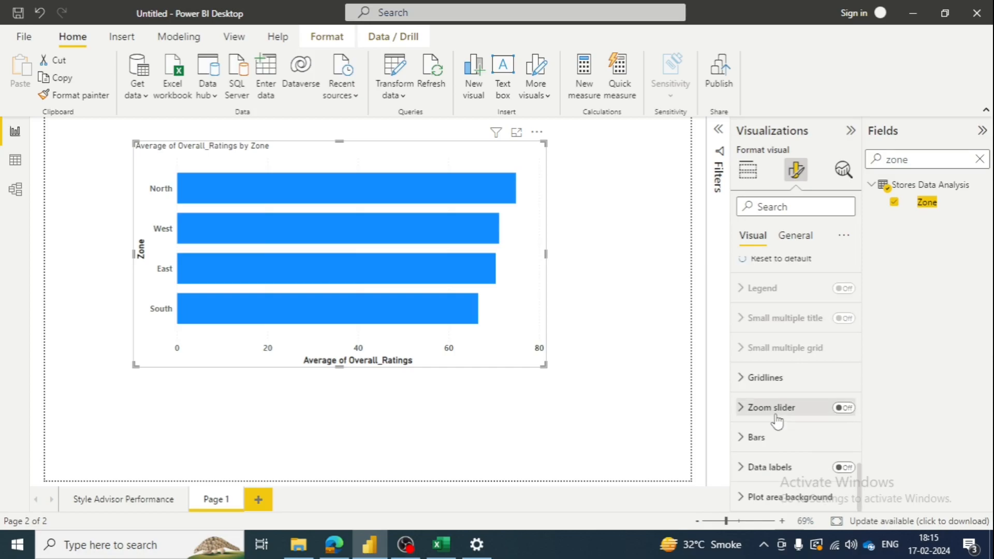
click(844, 467)
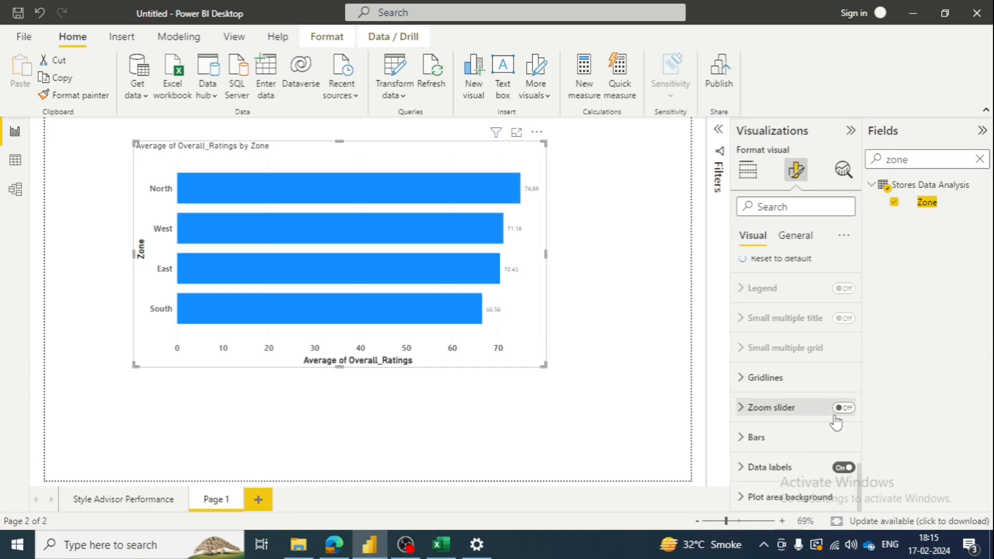
click(752, 467)
scroll(816, 447, down, 2)
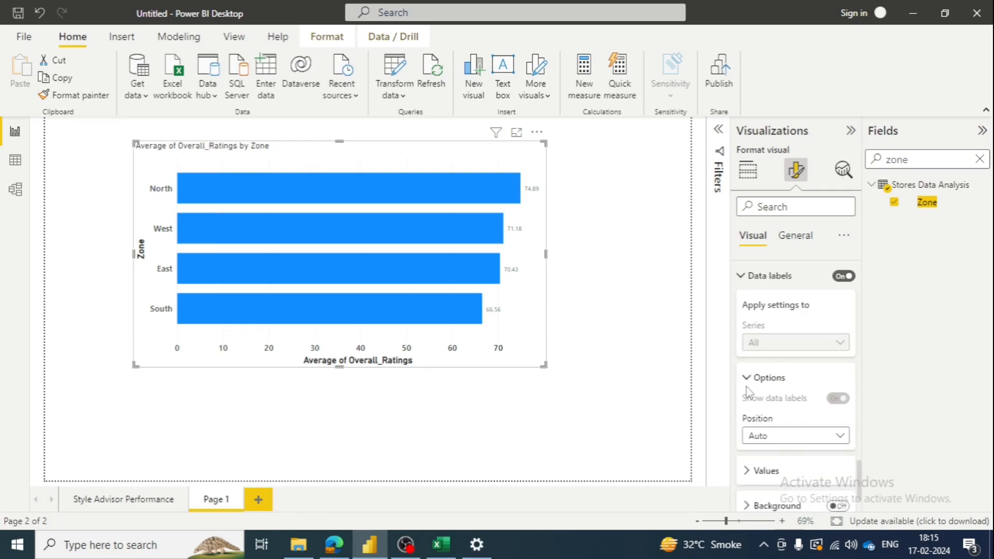
click(788, 436)
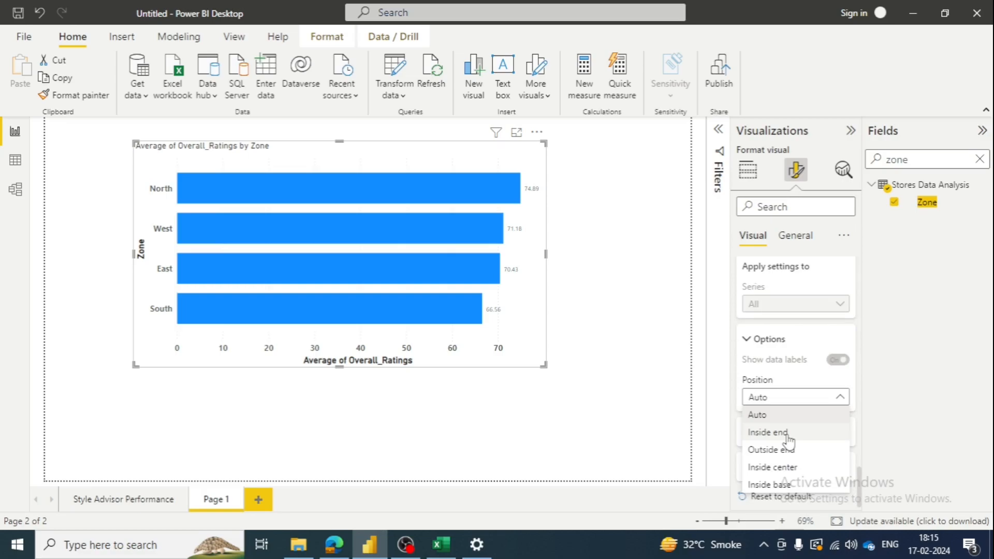
click(787, 435)
Step: Set the data label values to font size 12 and bold
scroll(812, 428, down, 1)
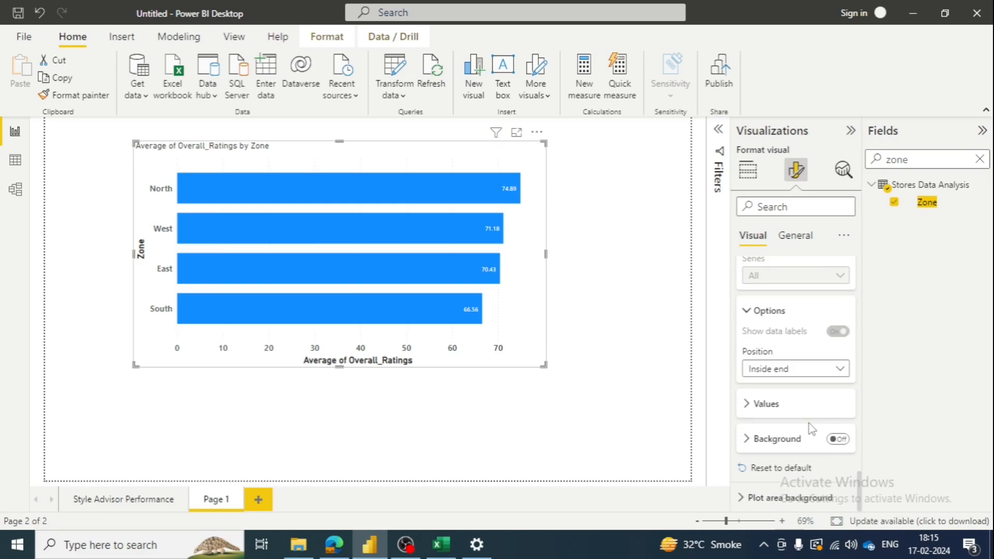
click(797, 404)
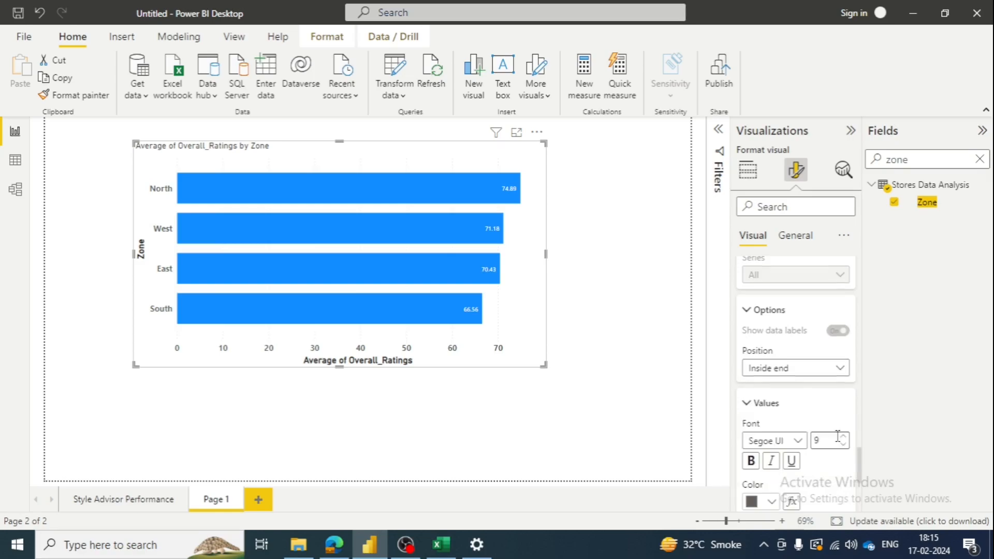
click(843, 437)
click(843, 438)
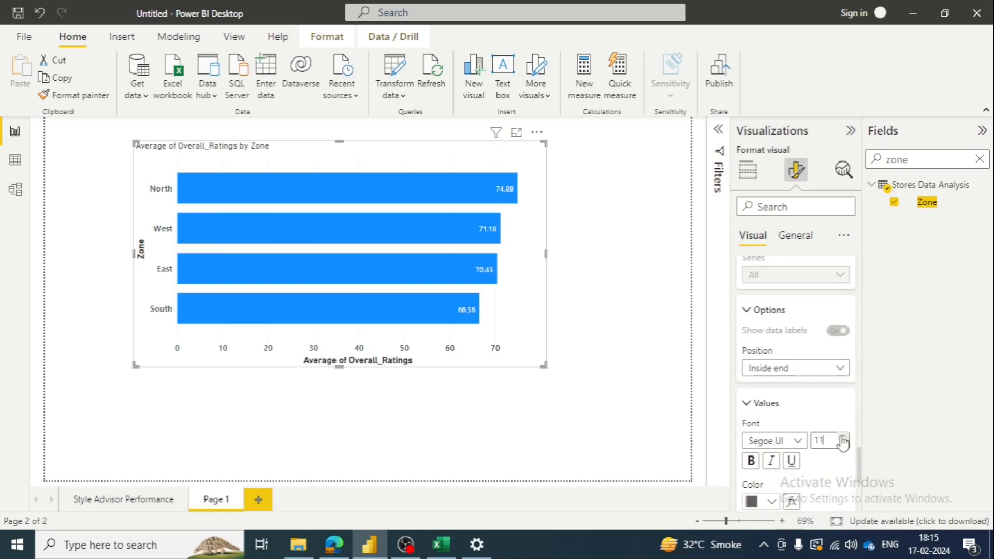
click(842, 437)
click(751, 461)
scroll(806, 449, down, 2)
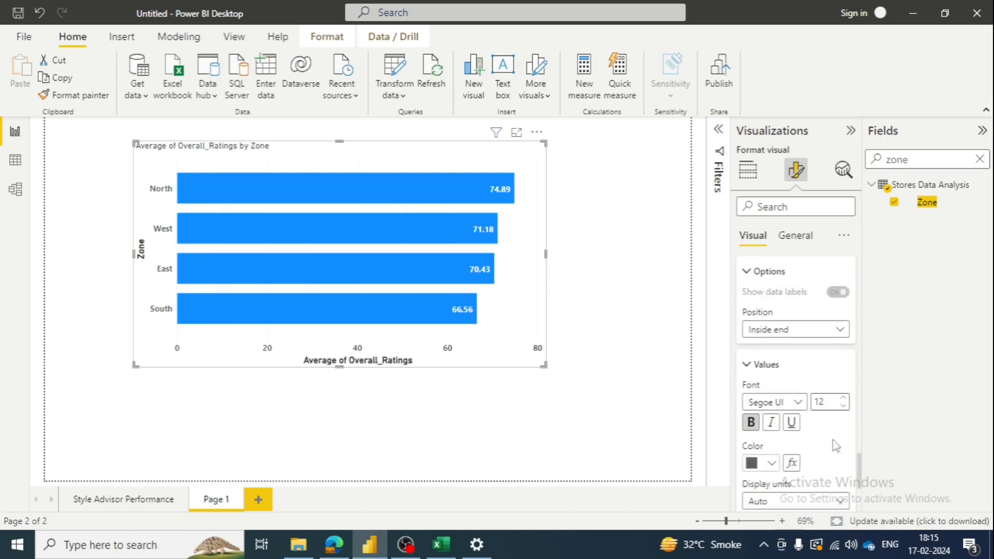
Step: Change the default color of the chart's bars to the yellow from the recent colors
scroll(810, 447, down, 1)
scroll(814, 445, down, 1)
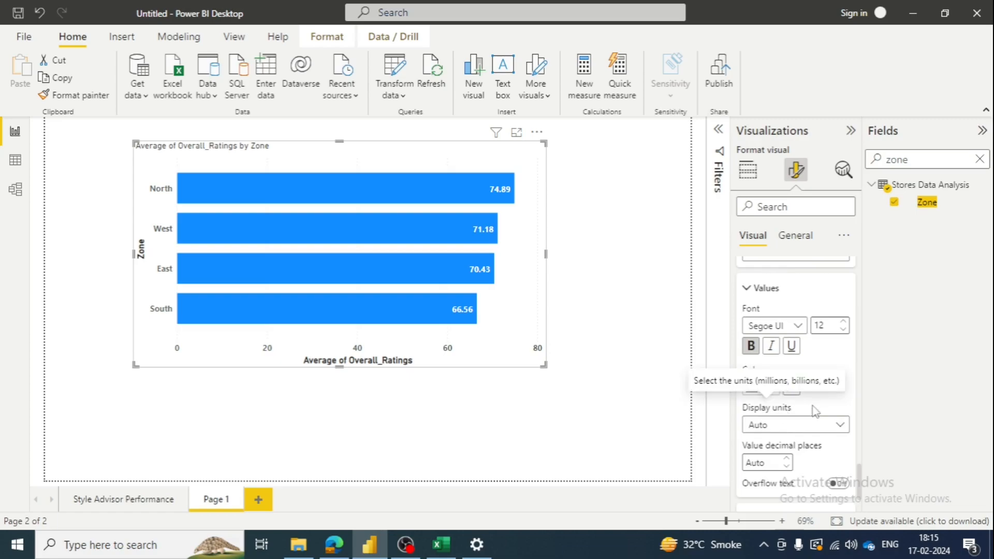
scroll(790, 419, down, 2)
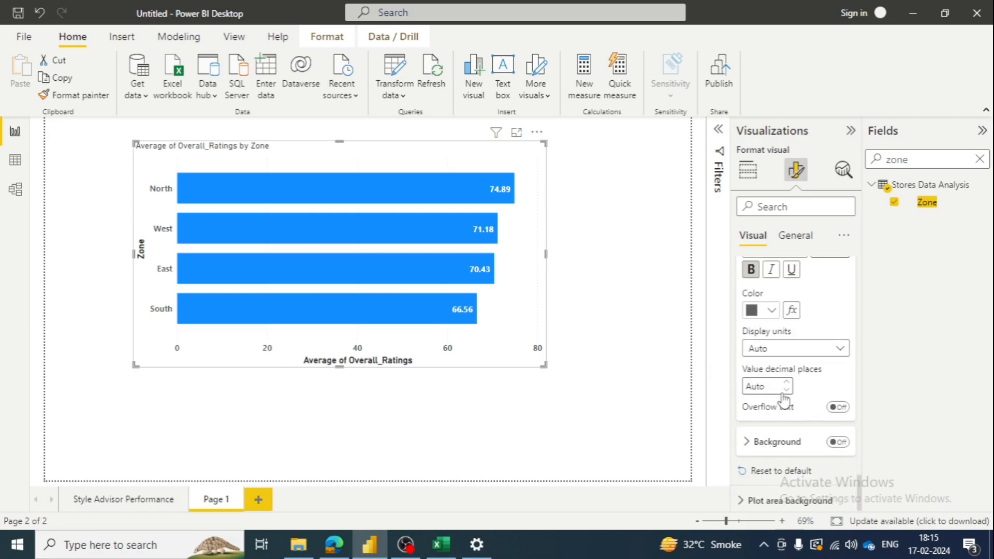
scroll(797, 366, up, 3)
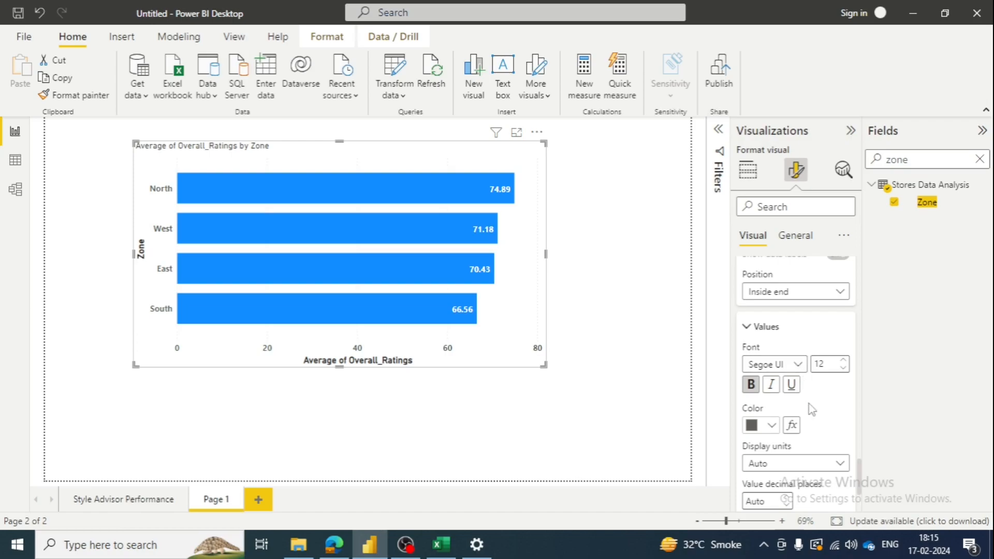
scroll(812, 410, down, 3)
scroll(810, 414, up, 7)
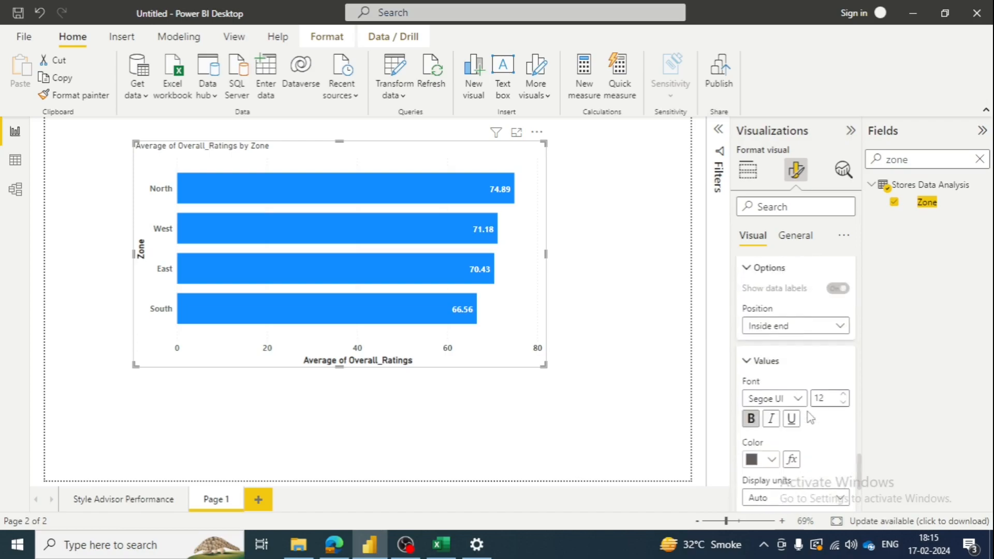
scroll(805, 413, up, 2)
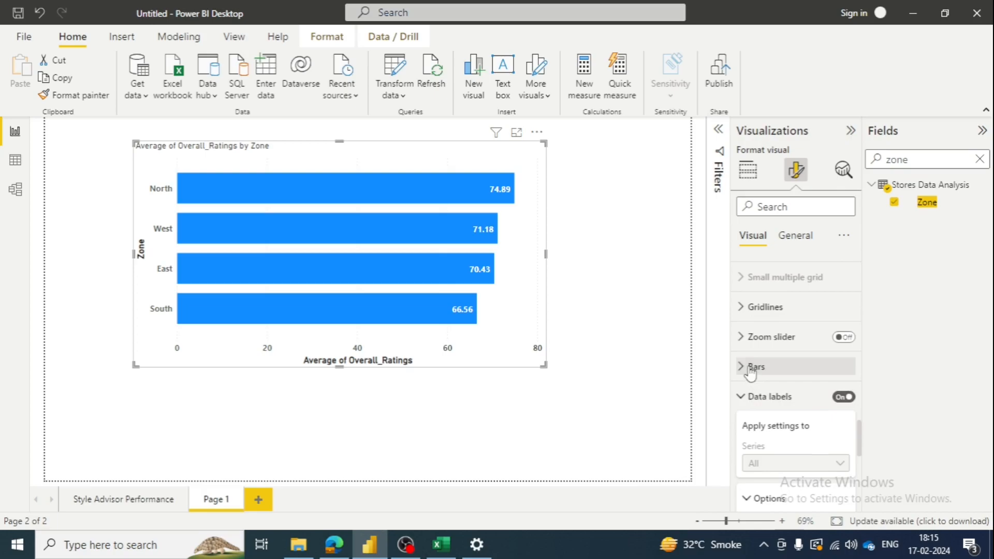
click(743, 369)
scroll(838, 382, down, 2)
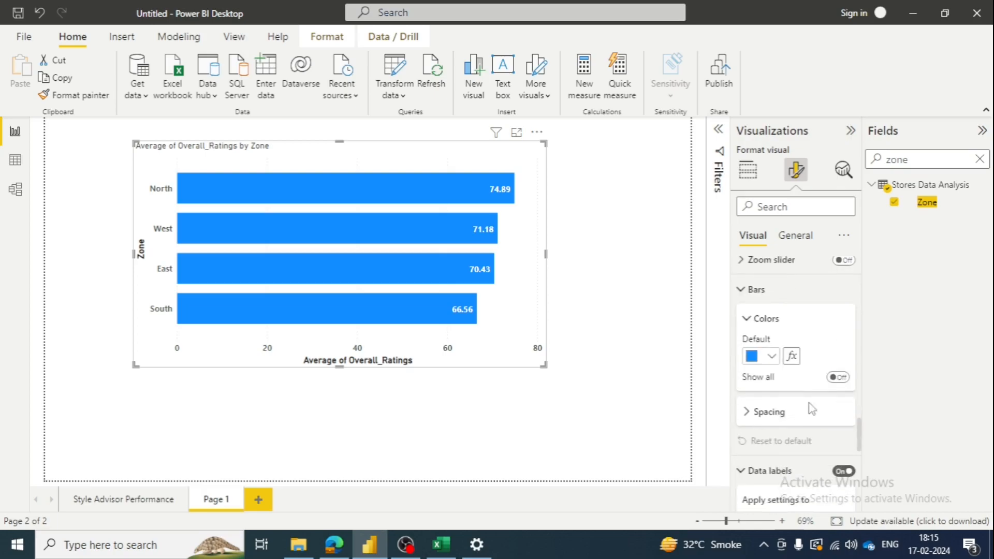
click(750, 413)
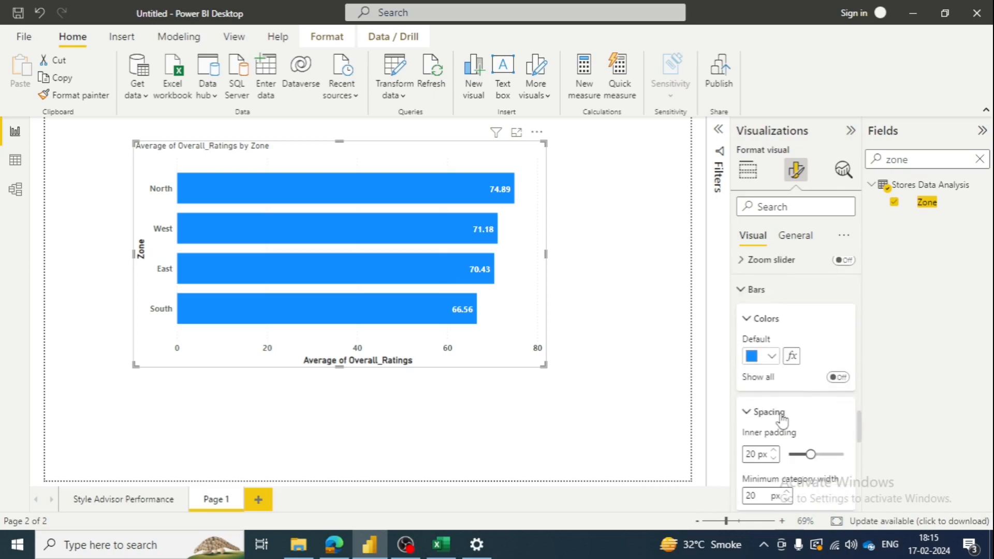
click(771, 356)
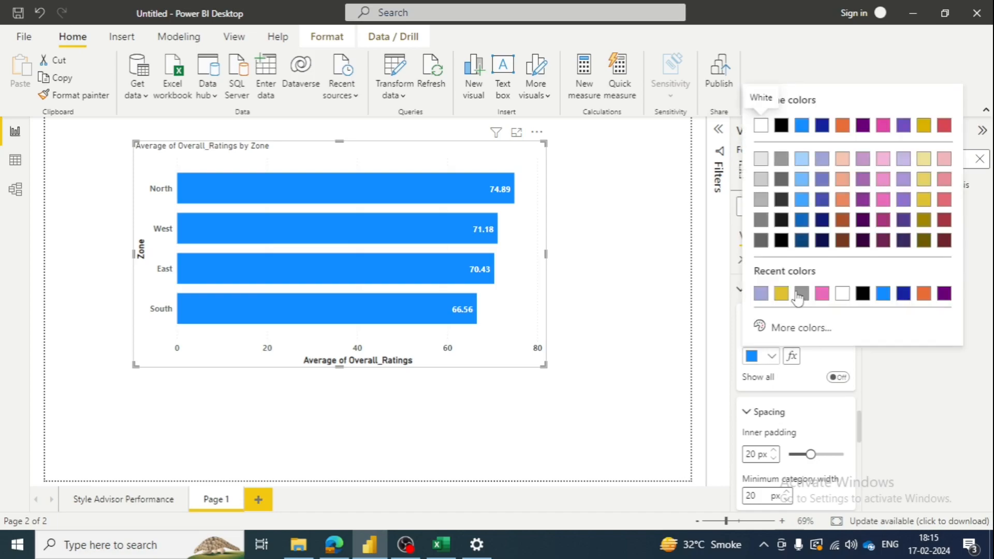
click(781, 293)
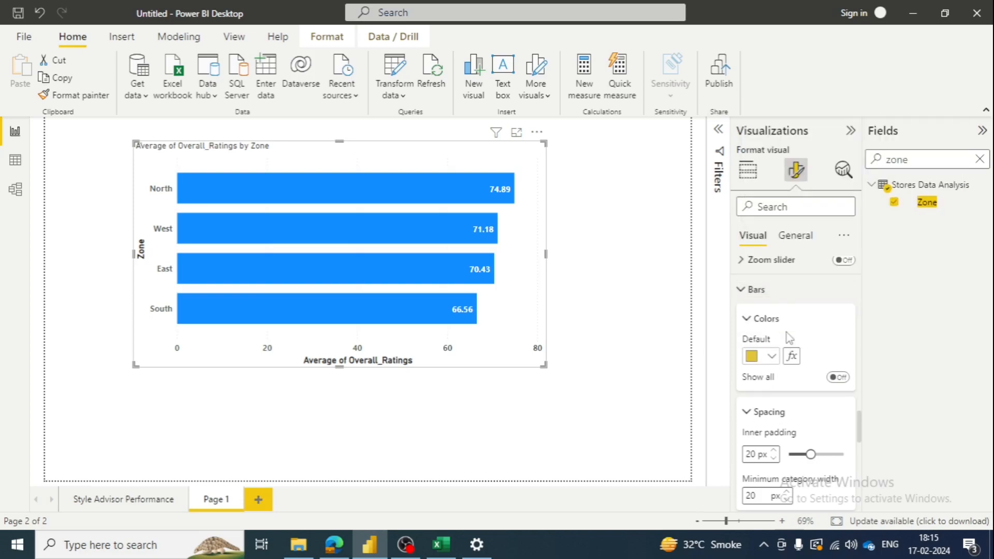
click(823, 323)
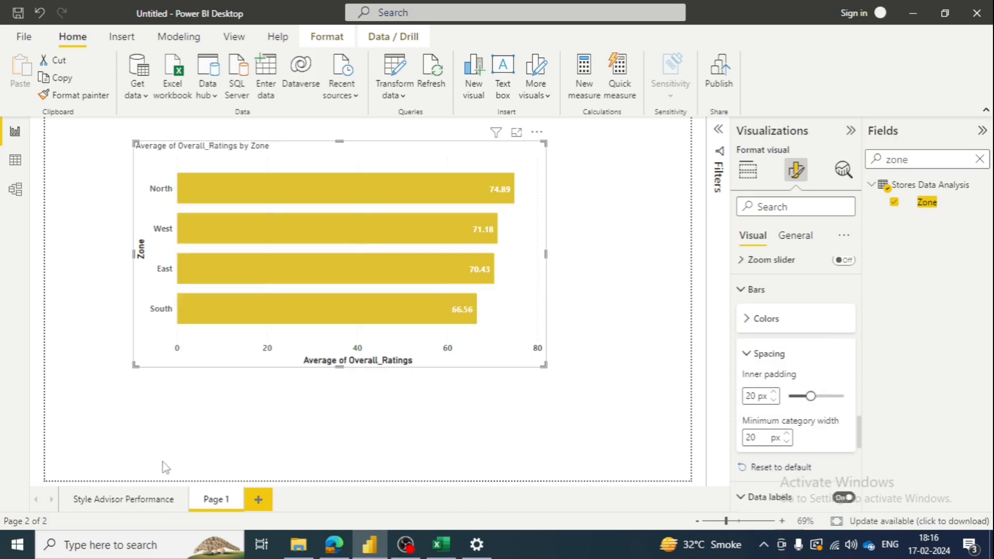
Step: View the chart on the Style Advisor Performance page for comparison and return to Page 1
click(120, 502)
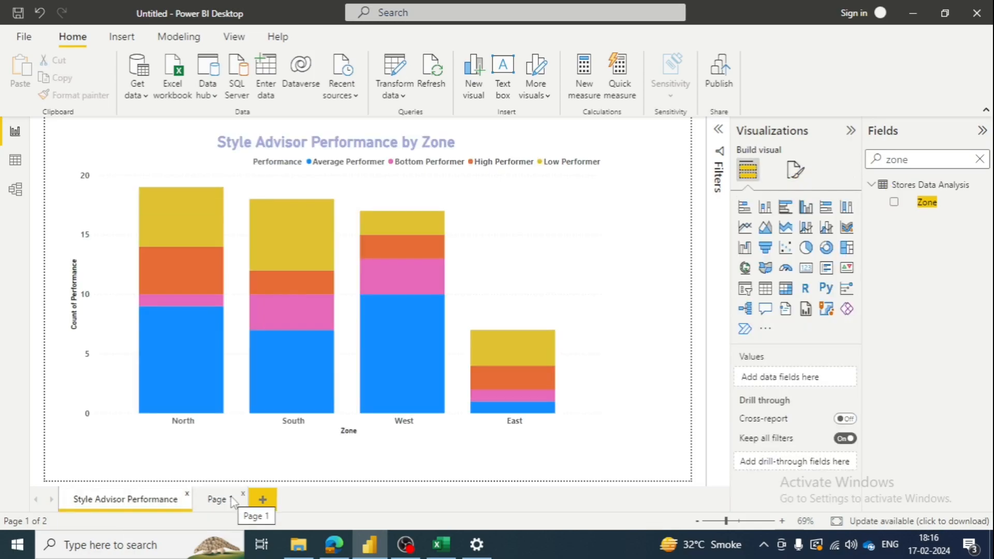
click(233, 502)
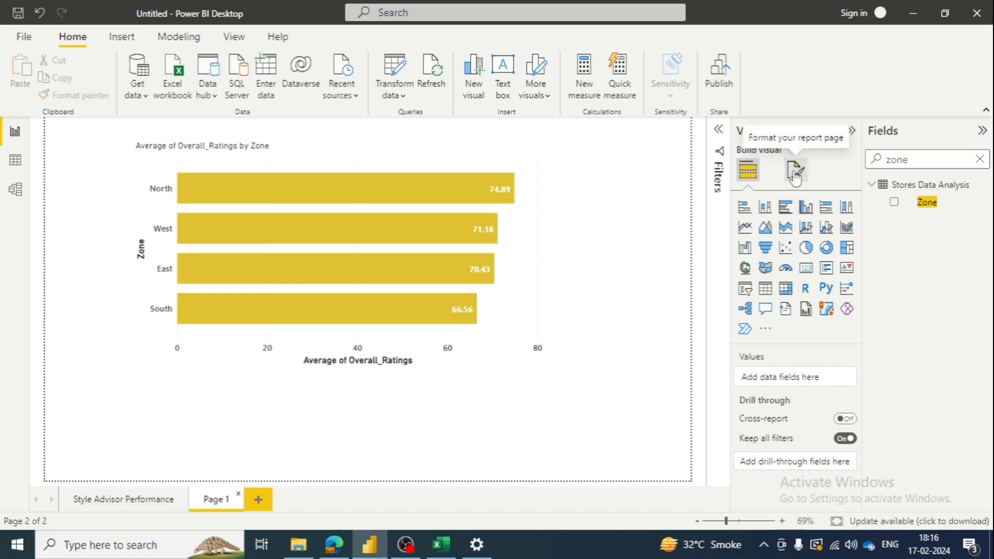
Step: Try adding Zone as the bar chart's legend field, and remove it from the legend again
click(477, 254)
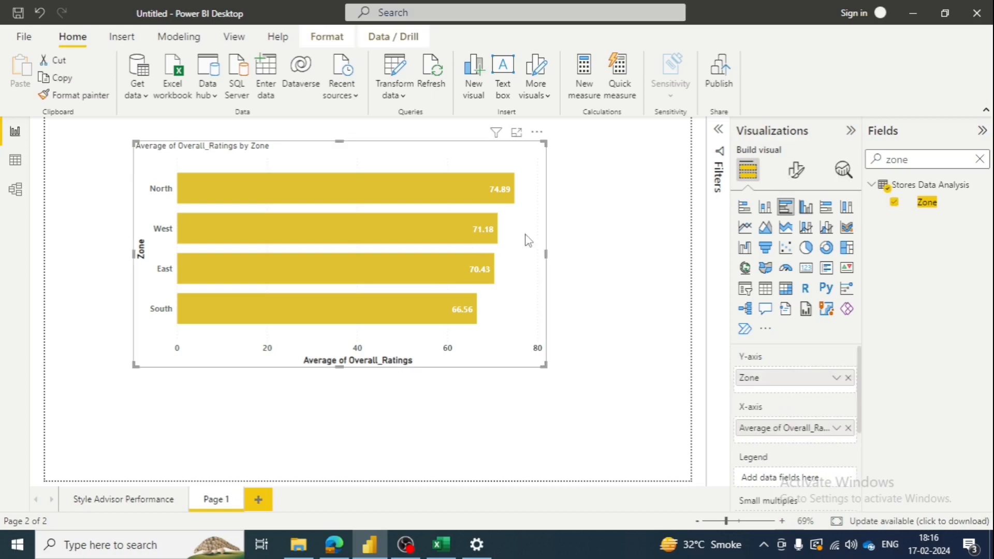
scroll(525, 240, down, 1)
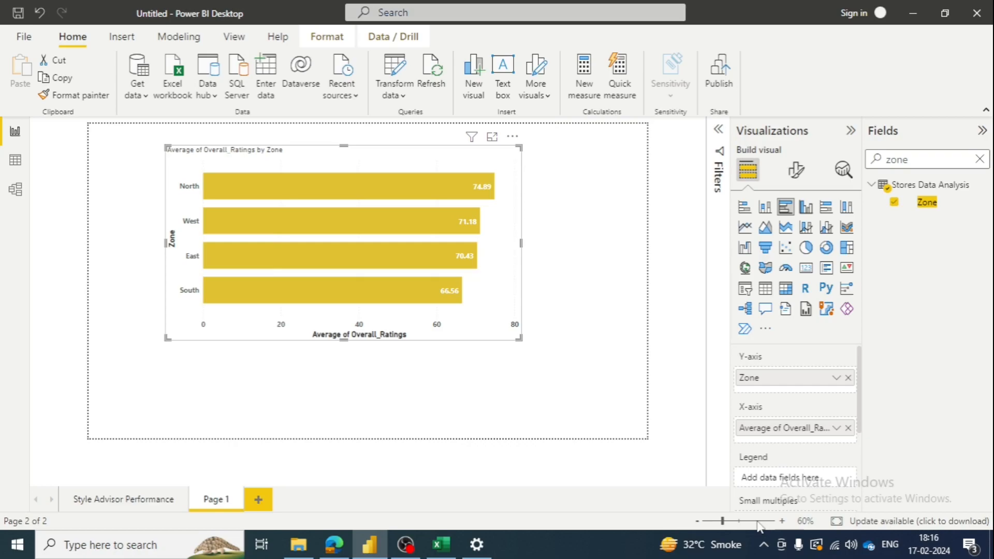
scroll(388, 382, up, 1)
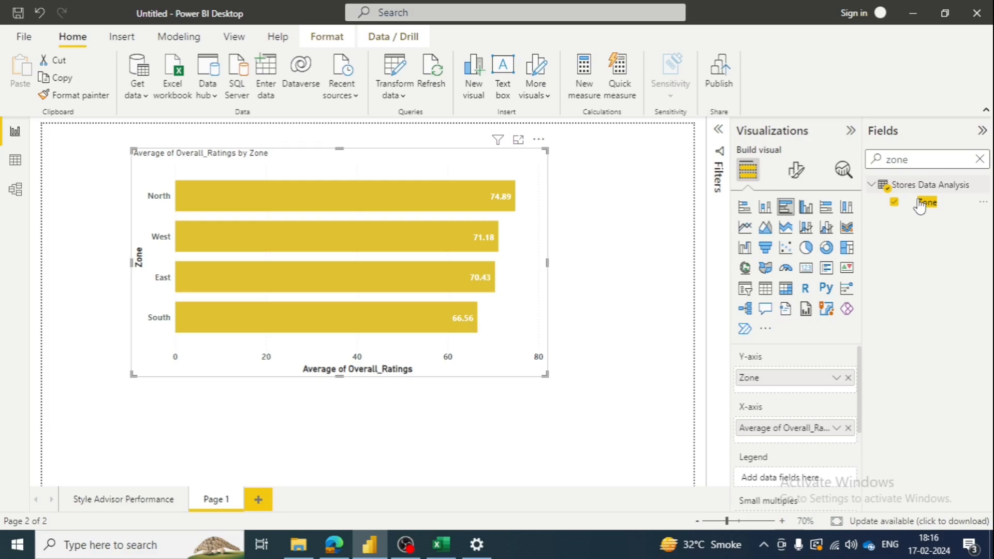
drag(920, 206, 849, 479)
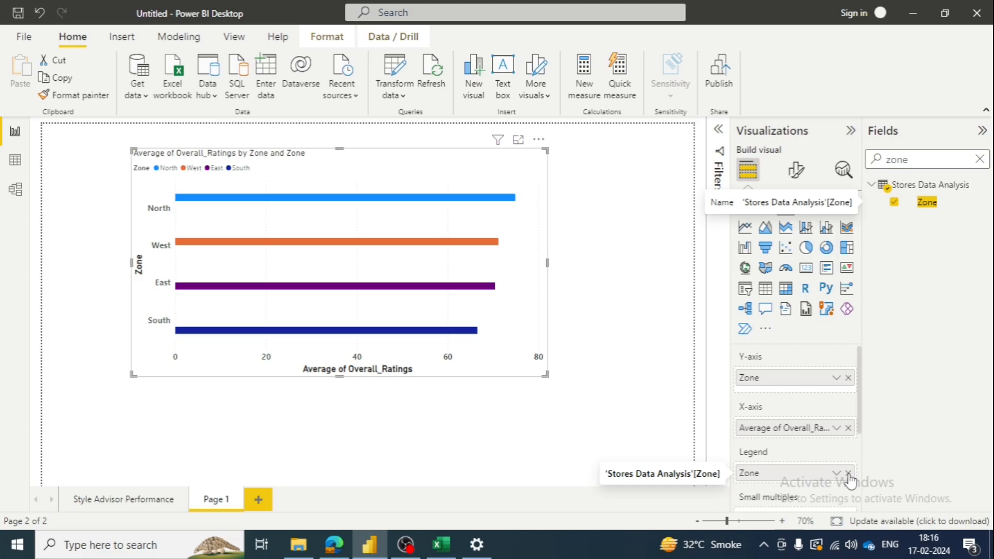
click(848, 473)
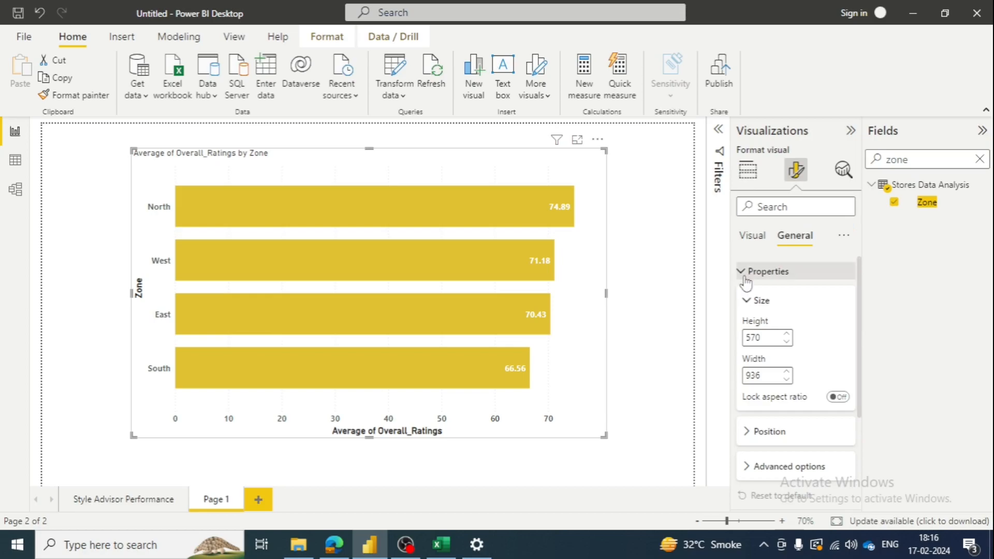
Step: Format the bar chart's title as bold DIN size 25, centered, with light purple text
click(744, 274)
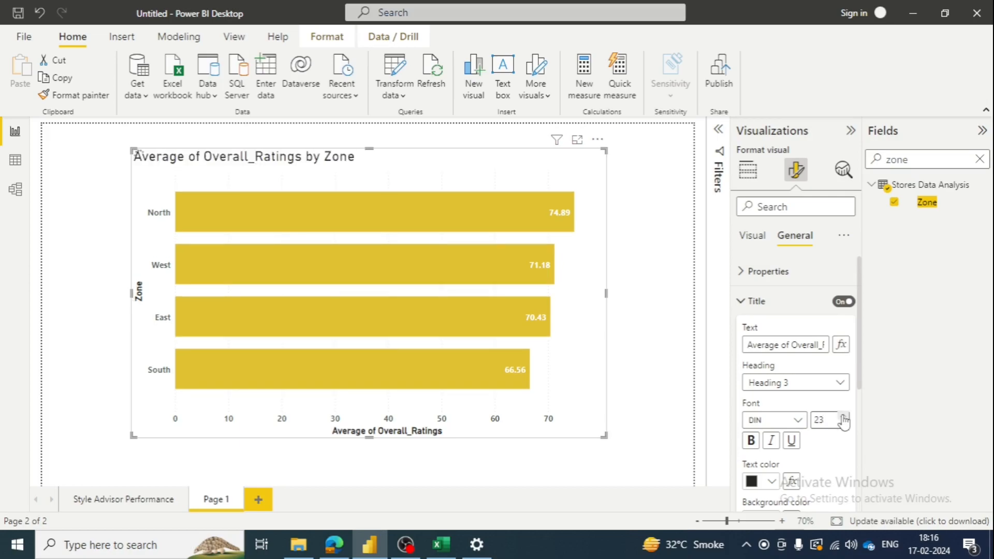
double_click(844, 417)
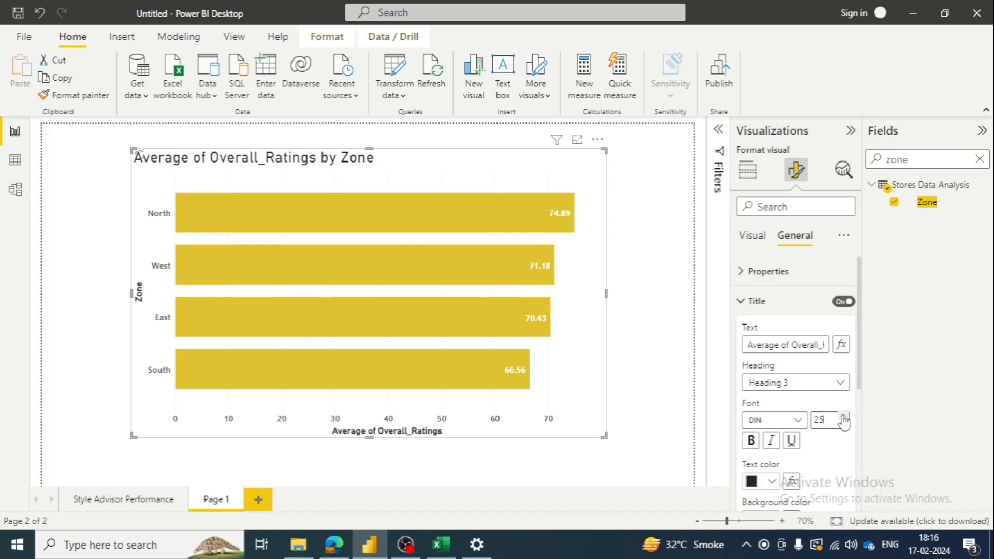
click(750, 441)
scroll(771, 460, down, 2)
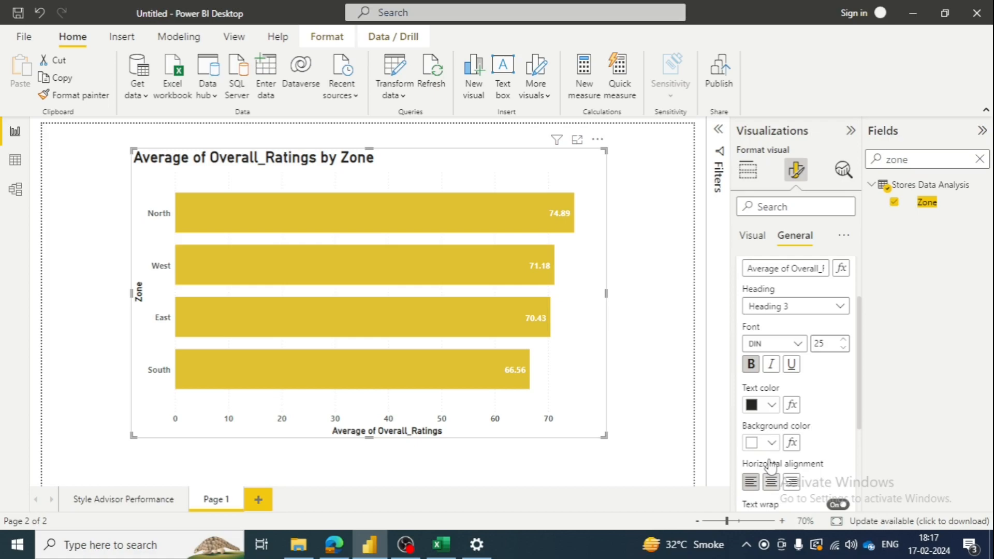
click(771, 482)
scroll(799, 409, down, 3)
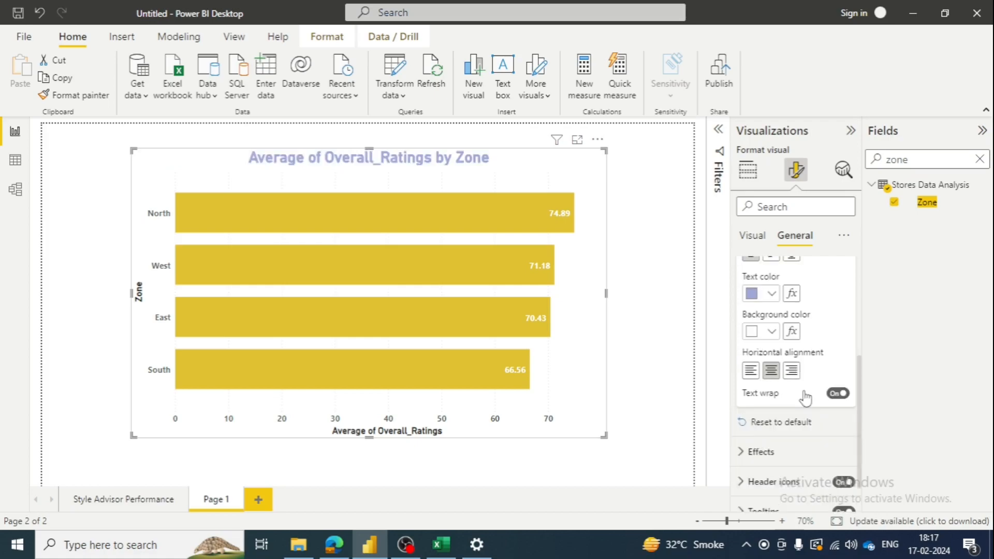
click(564, 466)
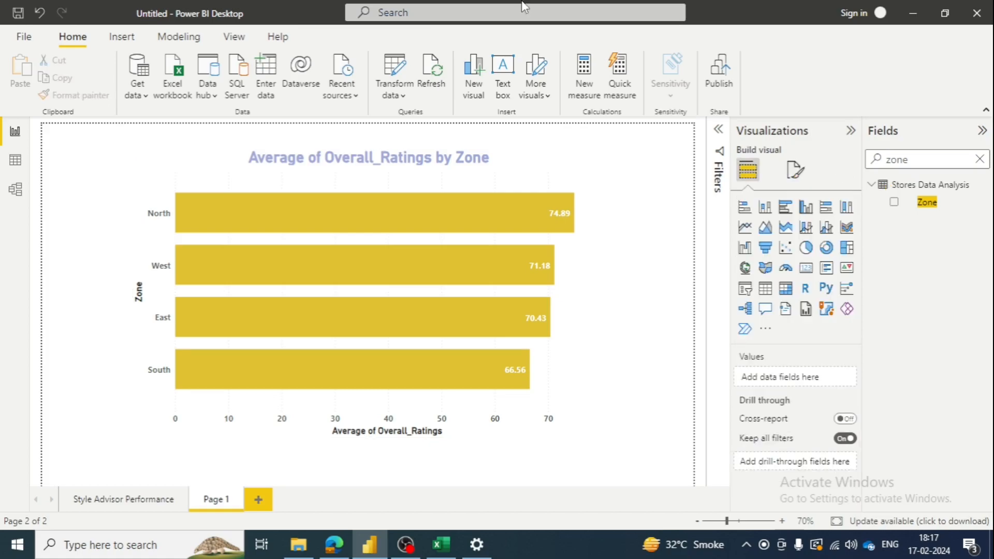